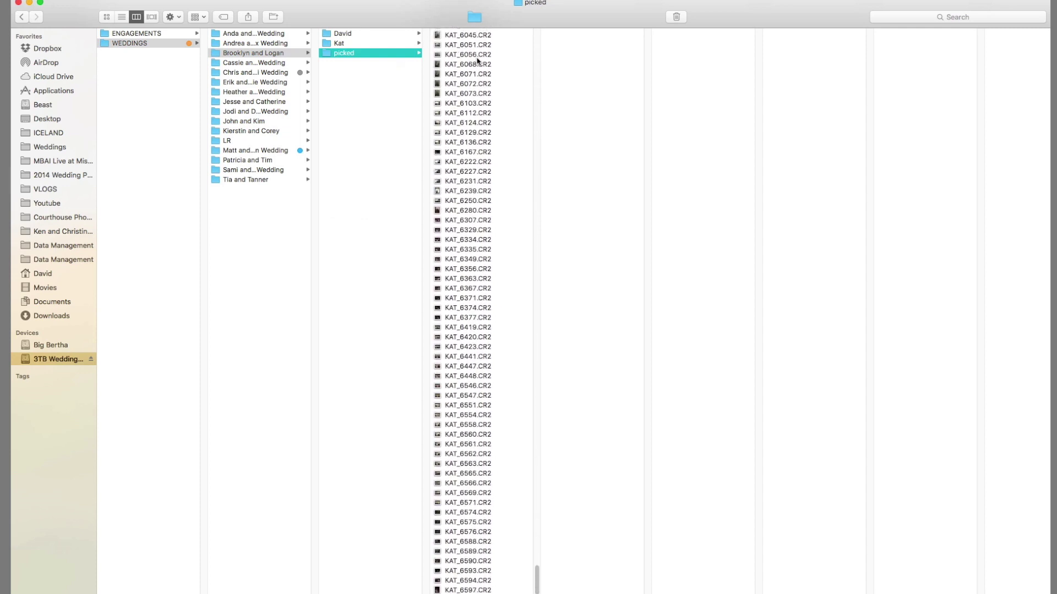
Look through the CR2 files from both photographers in the picked folder, from the first file to the last.
scroll(467, 135, up, 15)
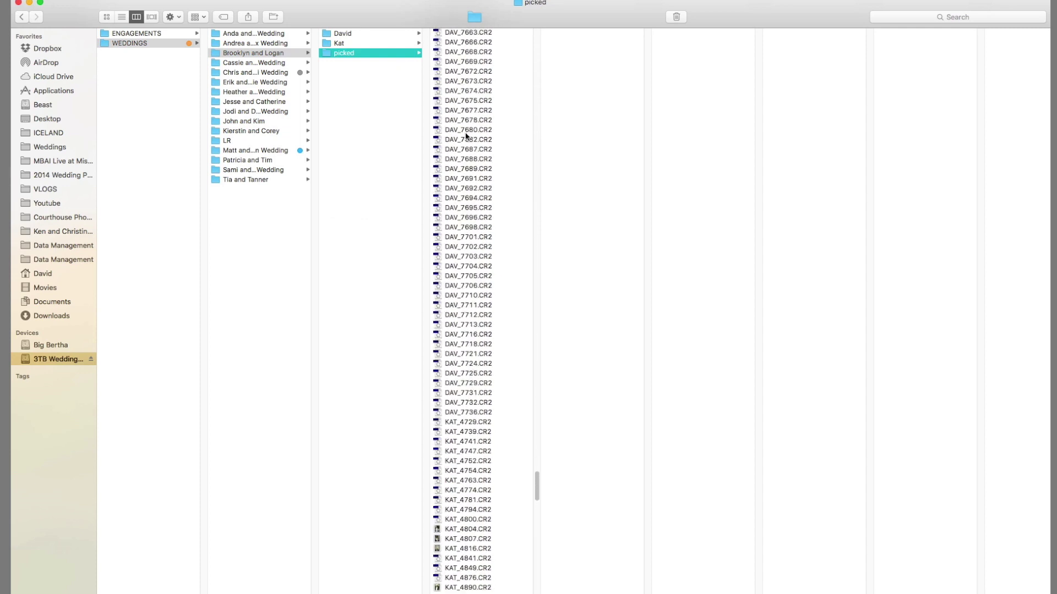
scroll(467, 138, up, 5)
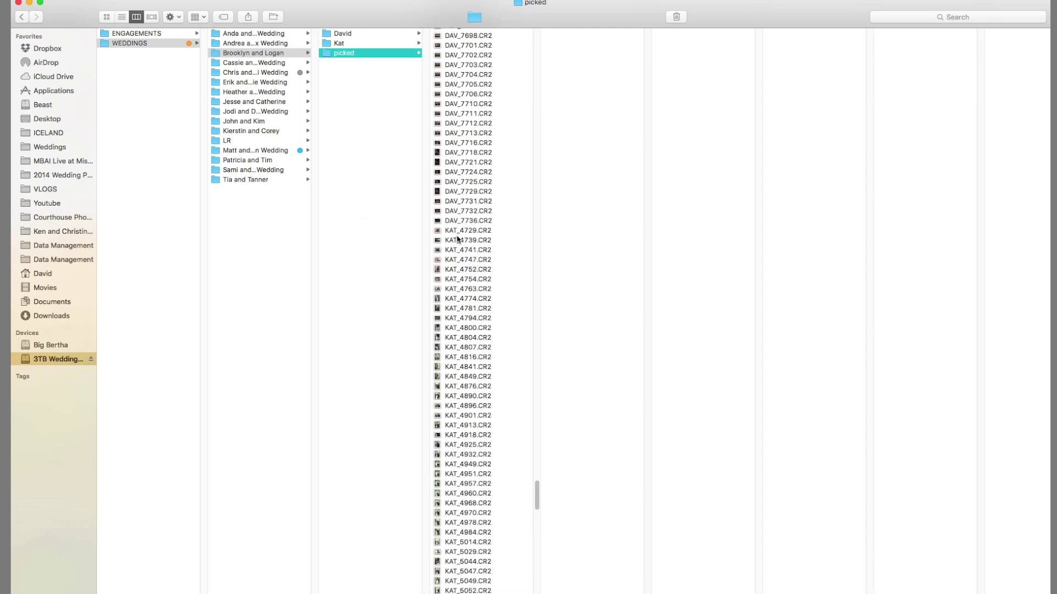
click(462, 230)
scroll(462, 231, down, 20)
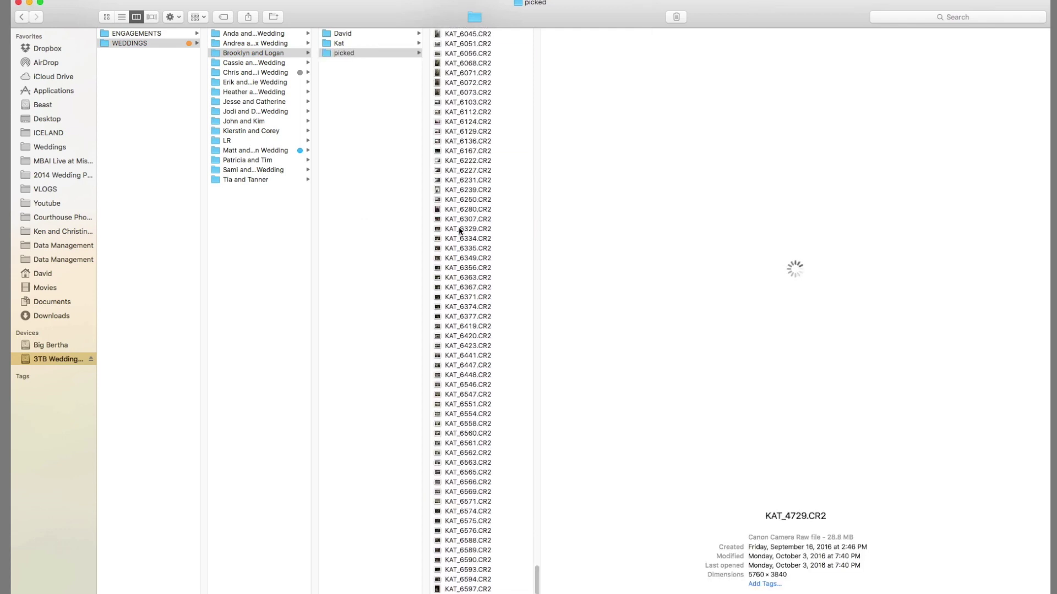
key(super+a)
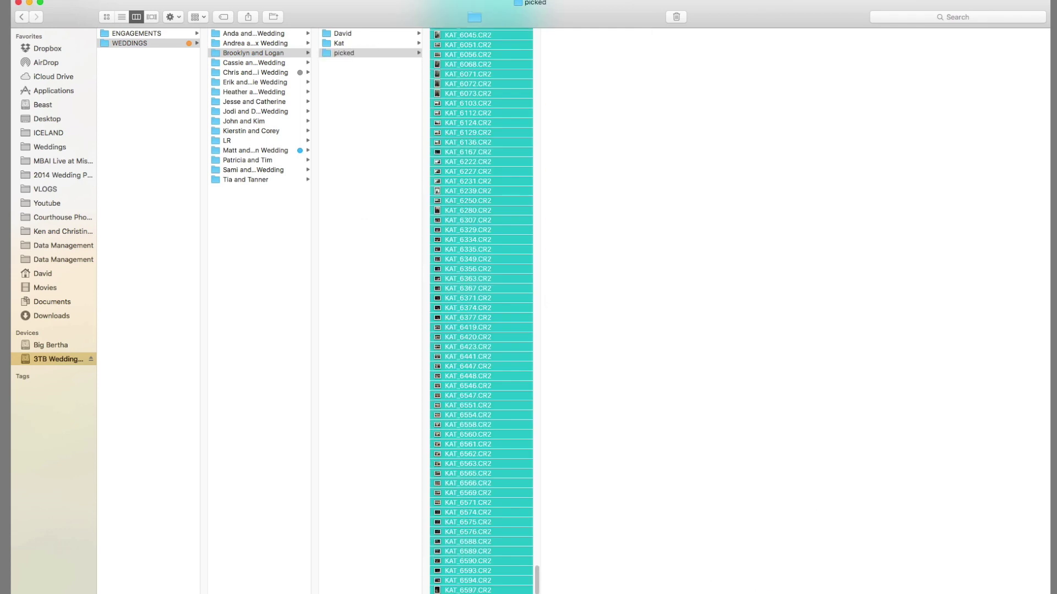
scroll(502, 394, up, 20)
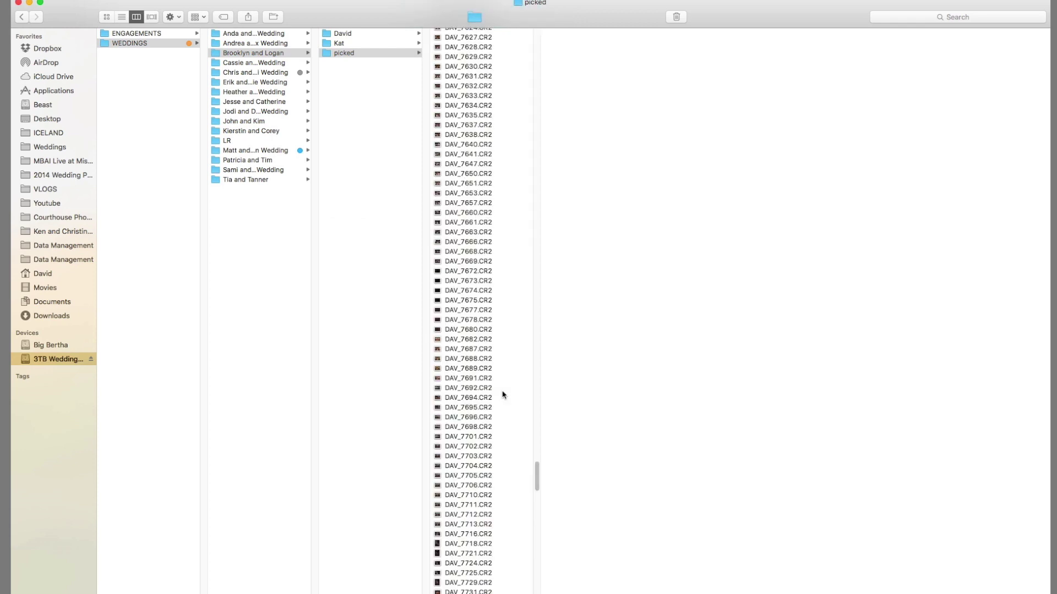
click(462, 502)
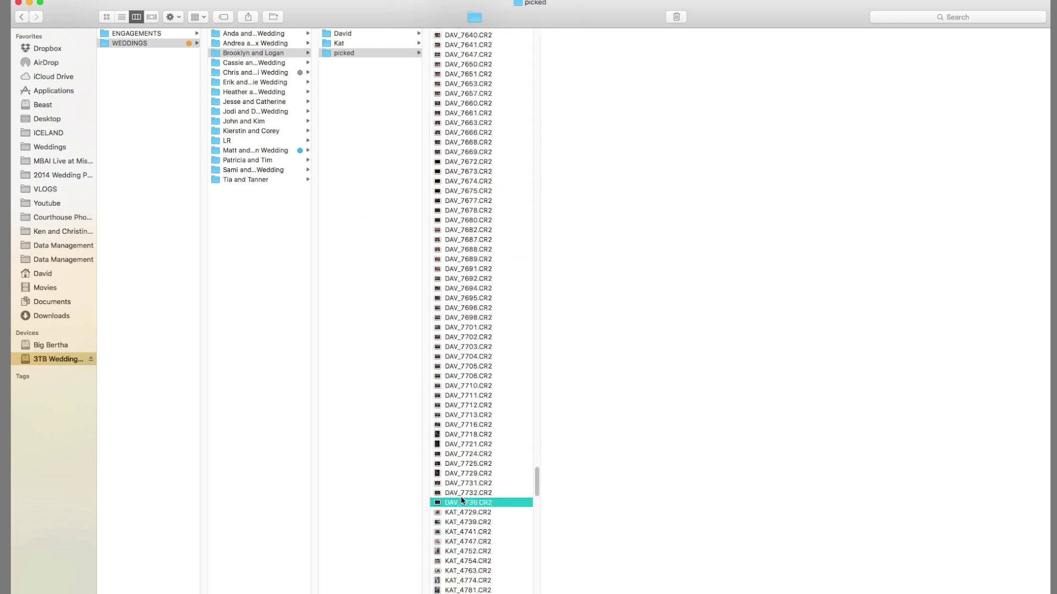
scroll(496, 220, up, 15)
scroll(501, 81, up, 20)
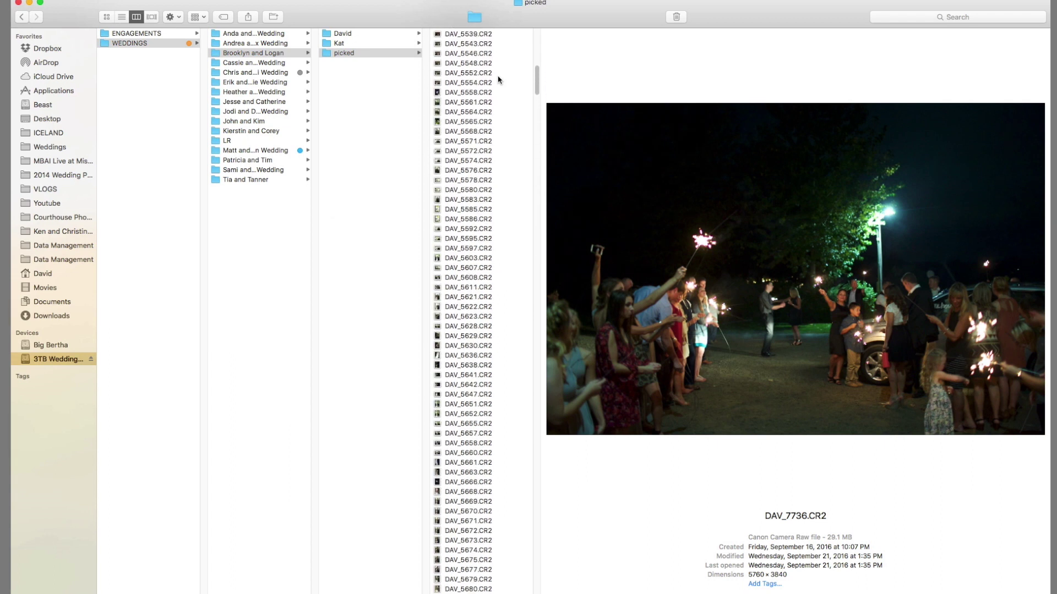
key(super+a)
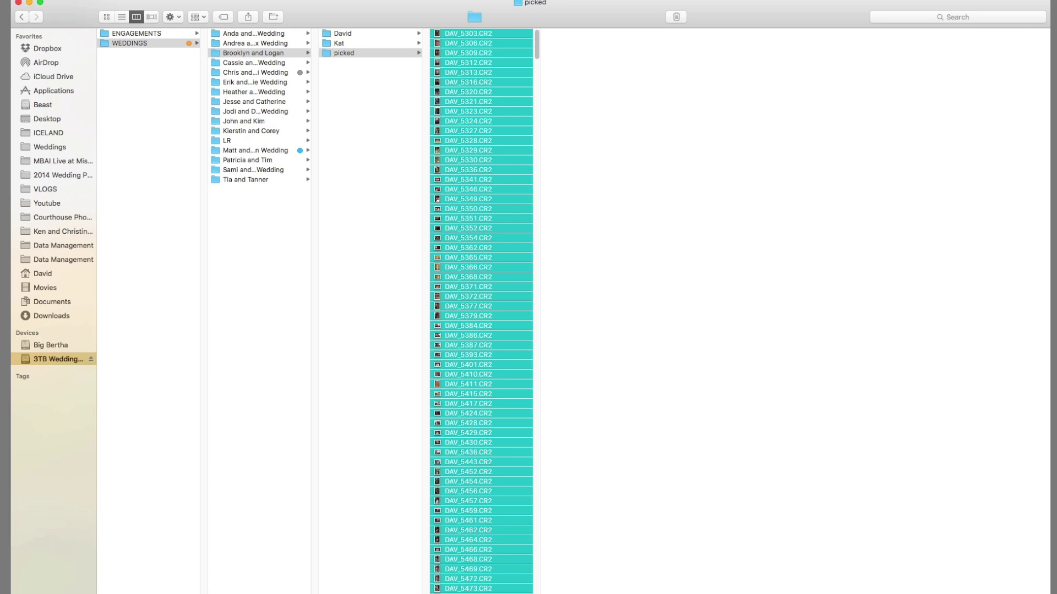
scroll(493, 471, down, 20)
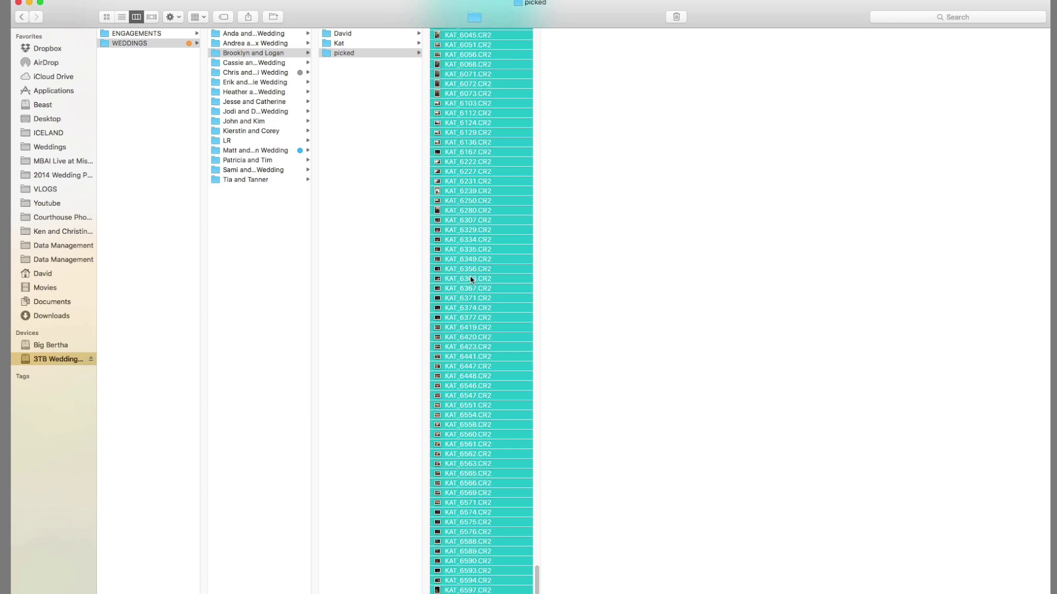
click(374, 146)
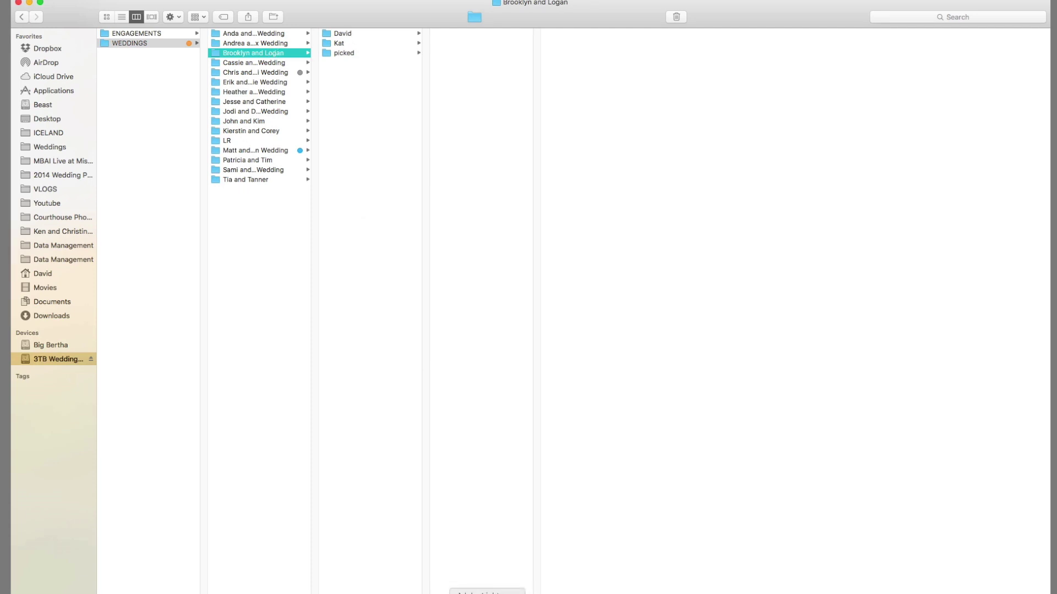
Launch Lightroom and start a new catalog, choosing the couple's folder under WEDDINGS on 3TB Wedding Drives as its location.
click(487, 592)
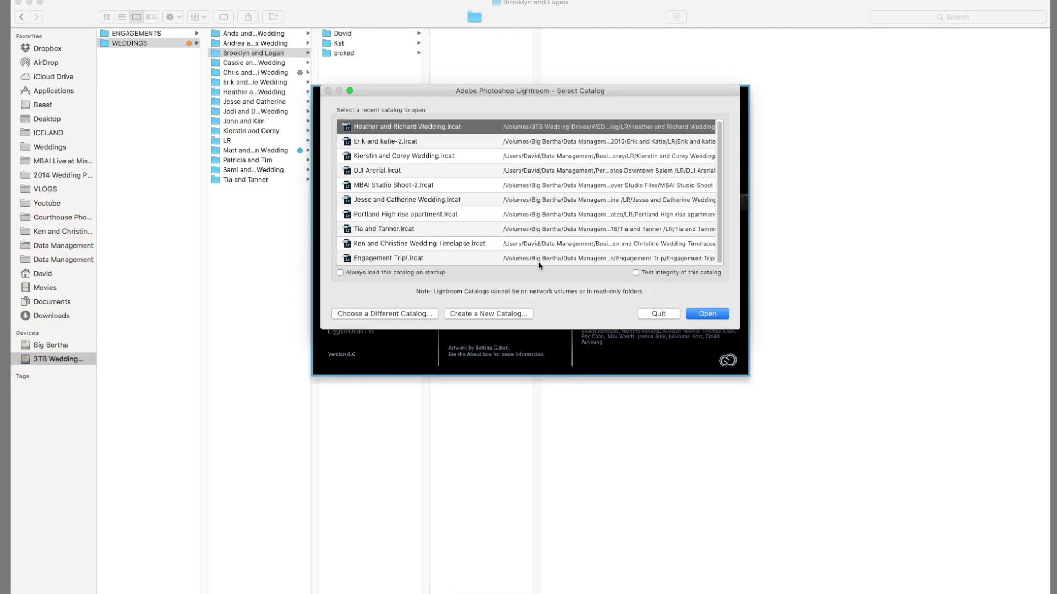
click(482, 316)
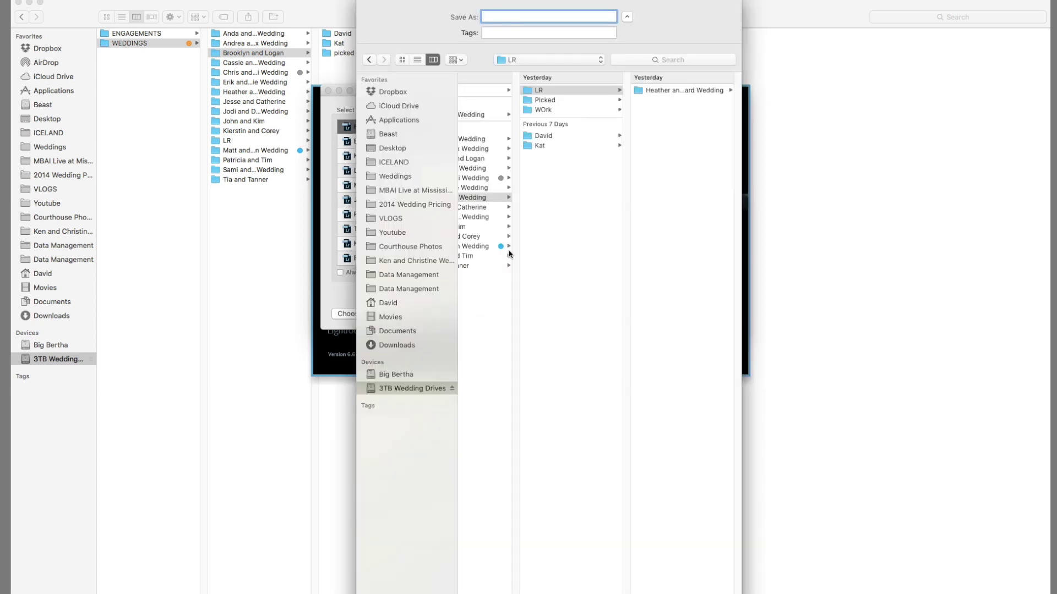
scroll(552, 134, left, 3)
click(406, 389)
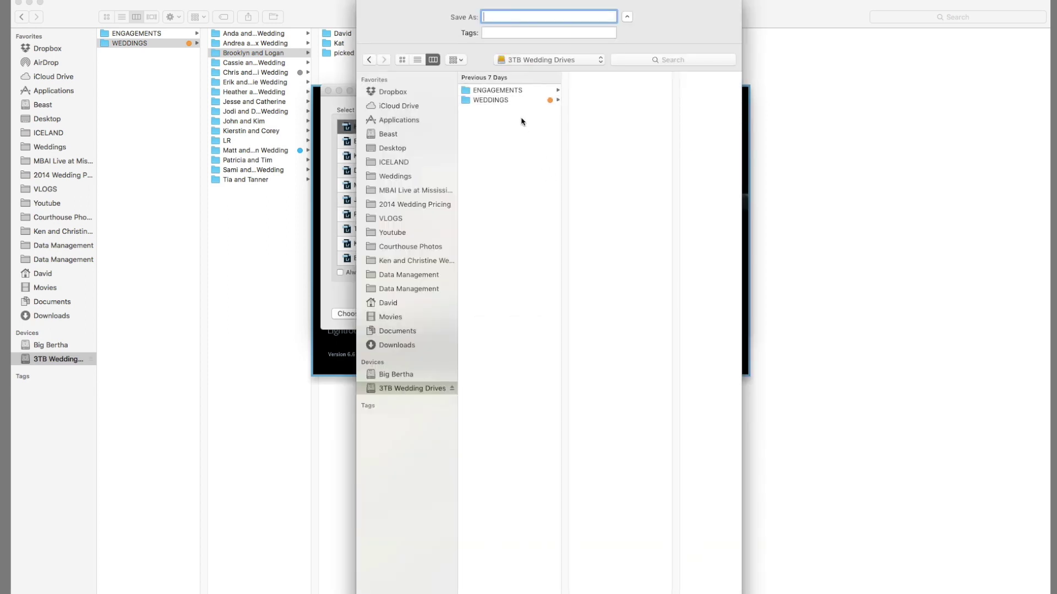
click(518, 101)
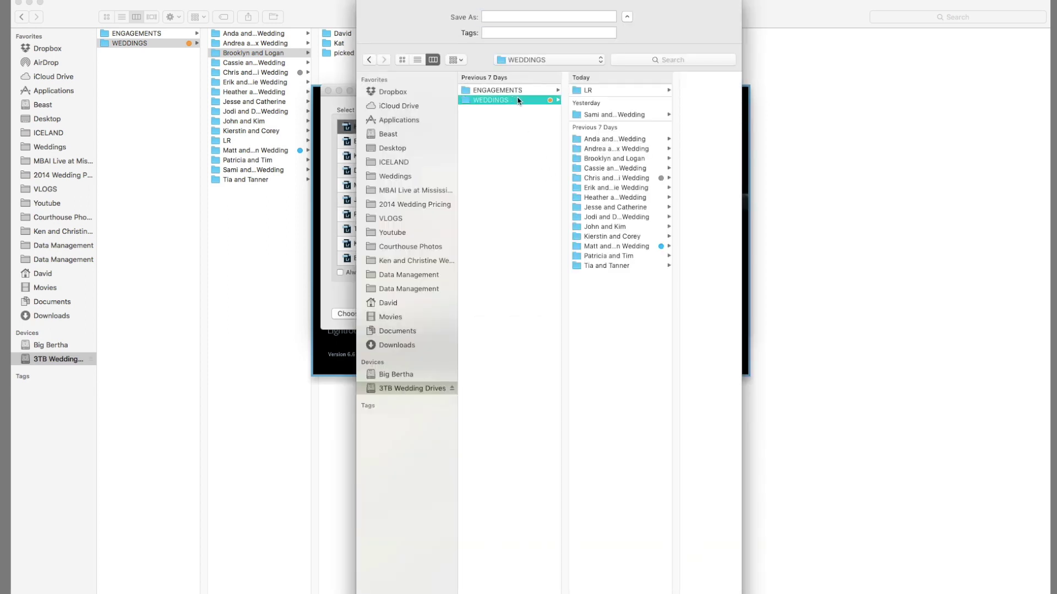
click(611, 159)
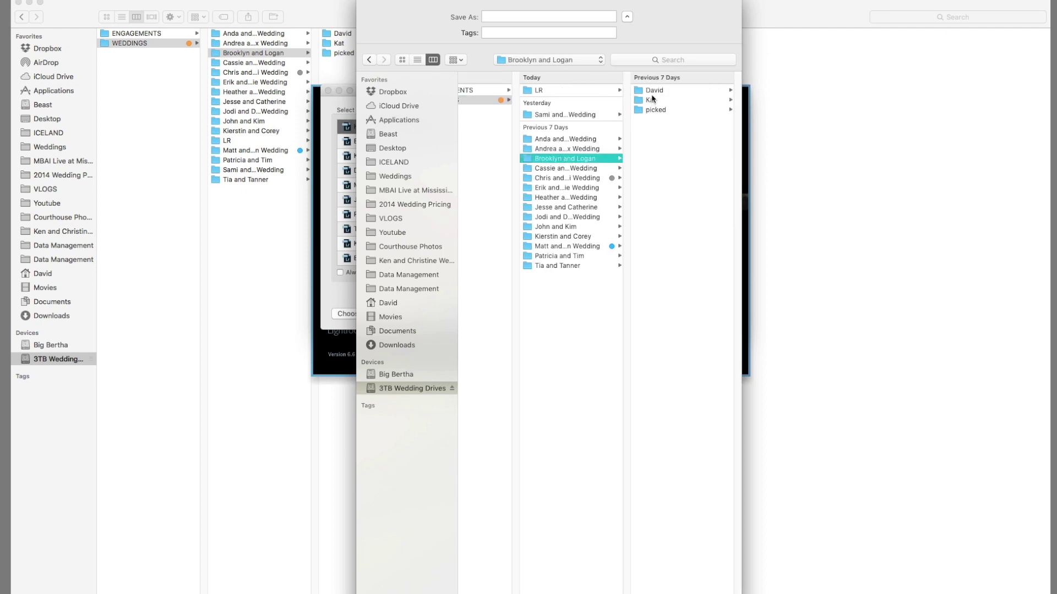
Inspect the two photographers' folders and the picked folder inside the couple's wedding folder.
click(653, 92)
click(547, 100)
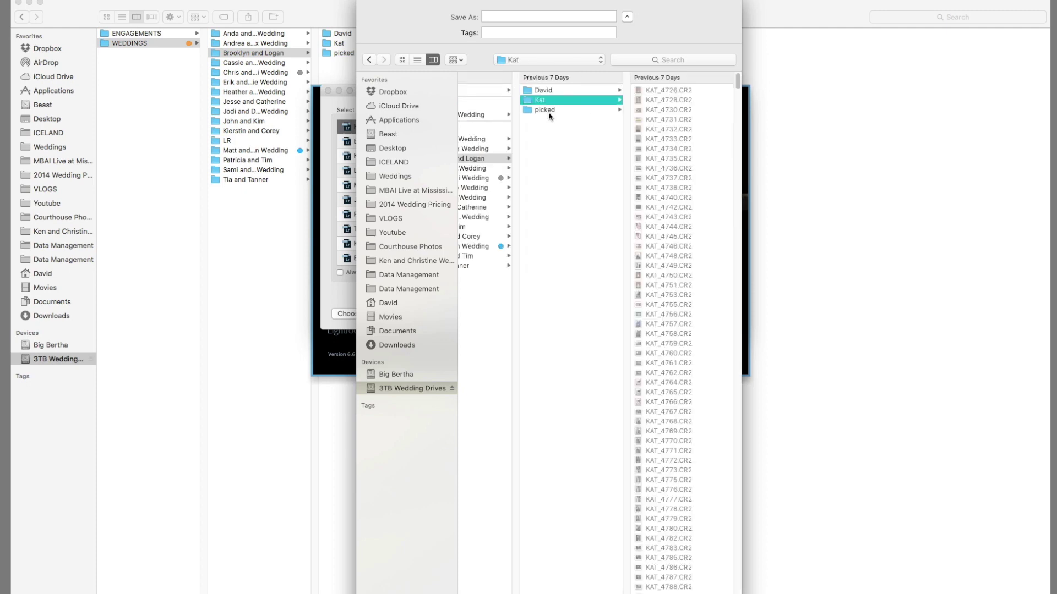
click(548, 110)
click(546, 91)
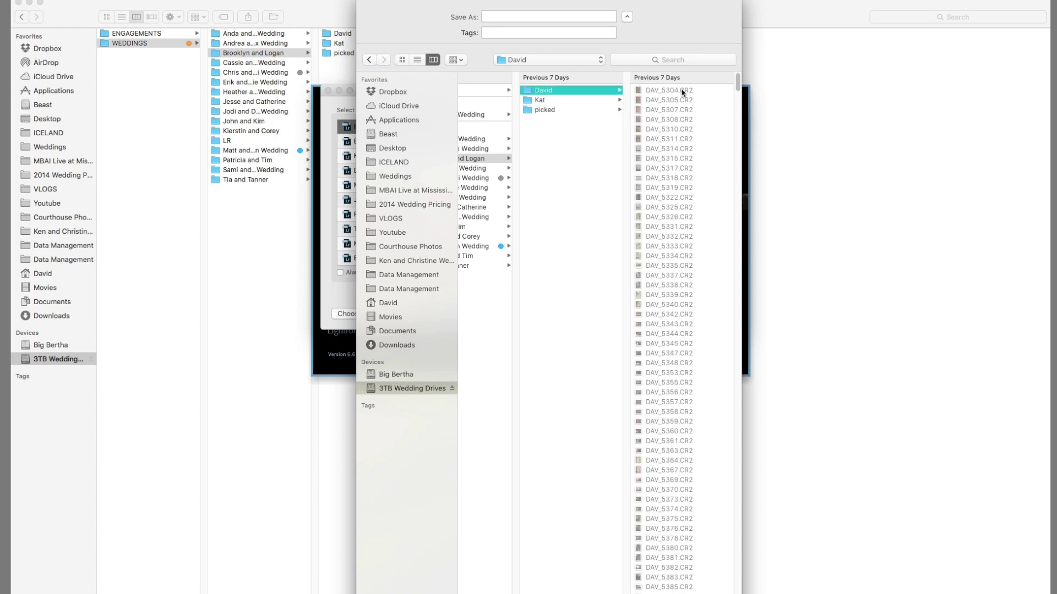
click(545, 101)
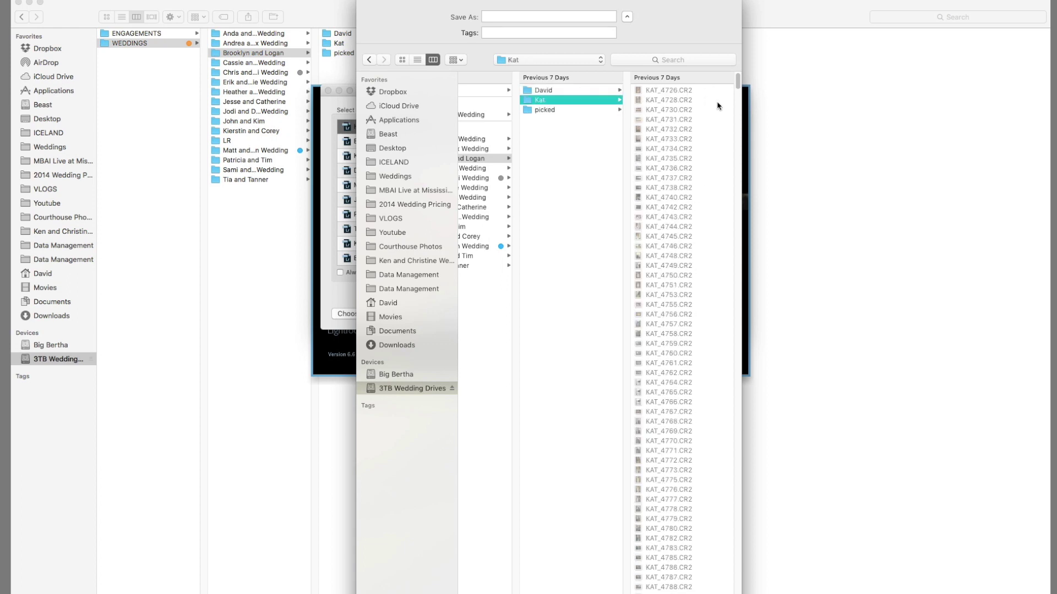
click(545, 110)
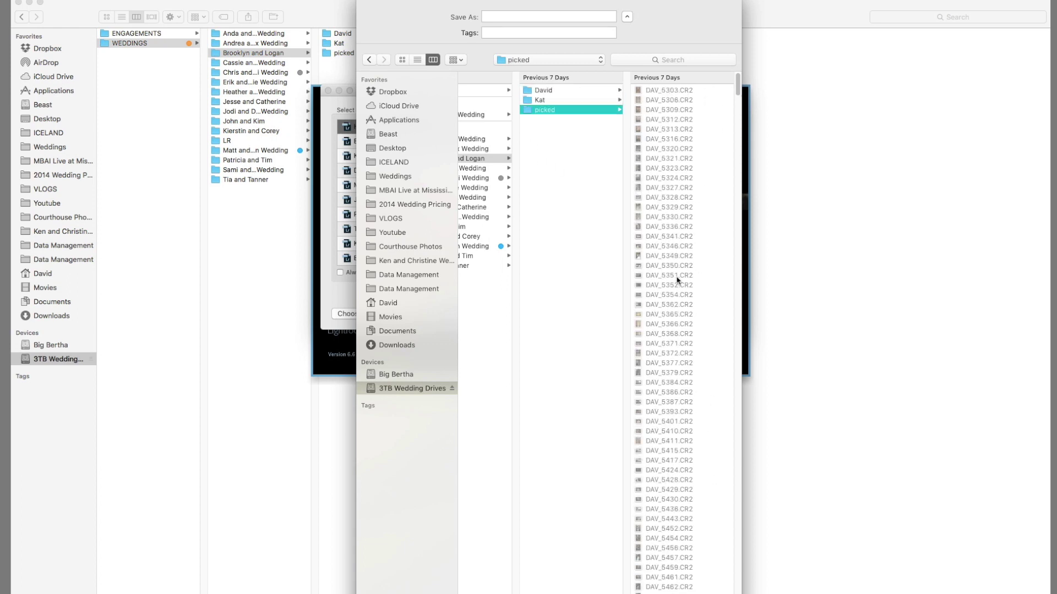
scroll(682, 140, down, 15)
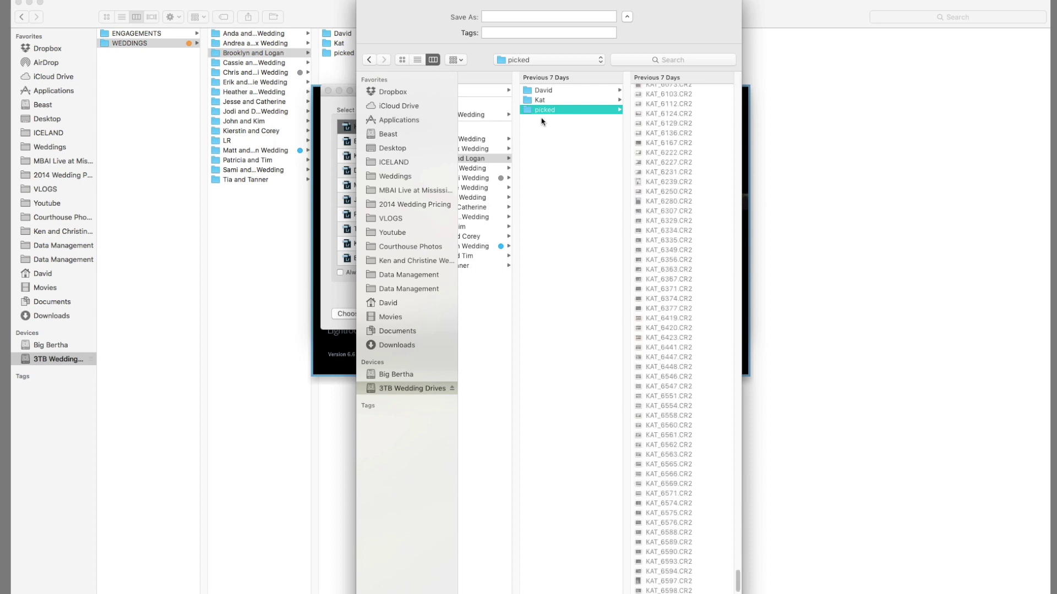
Create a new folder named LR inside the couple's wedding folder.
click(487, 159)
key(shift+super+n)
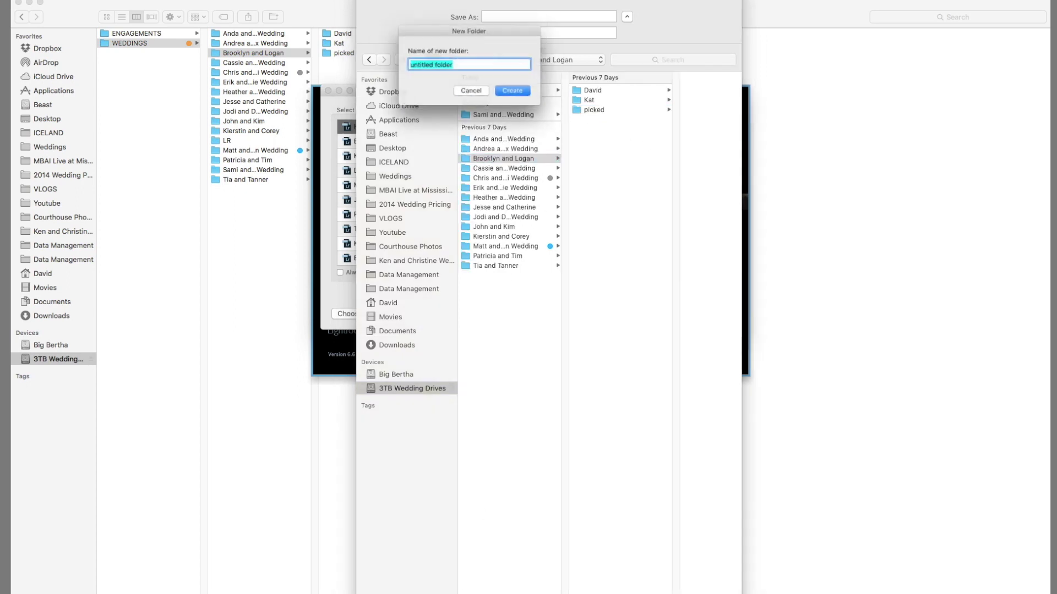
text(LR)
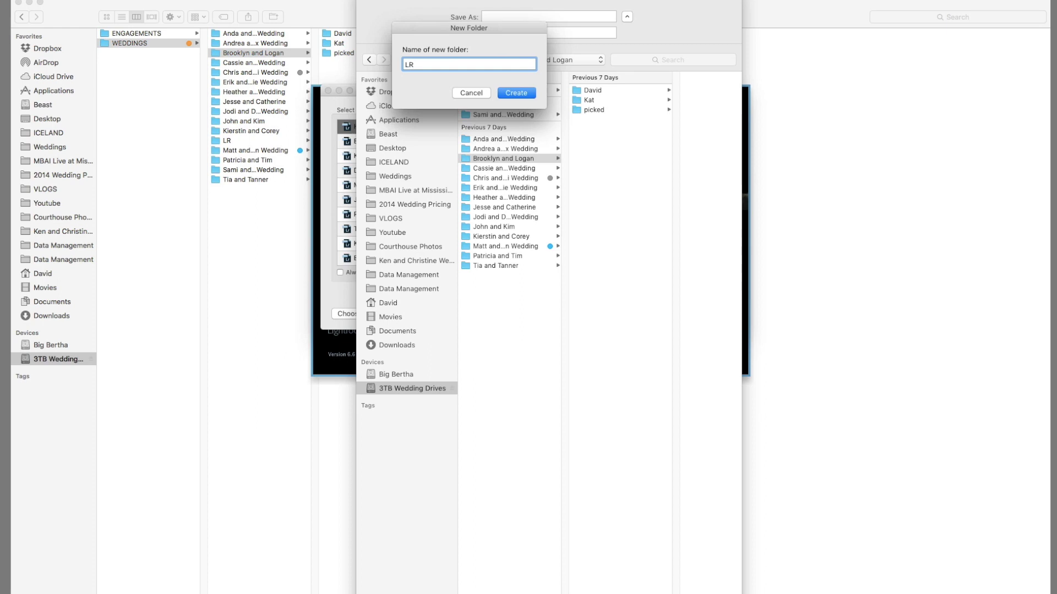
key(Return)
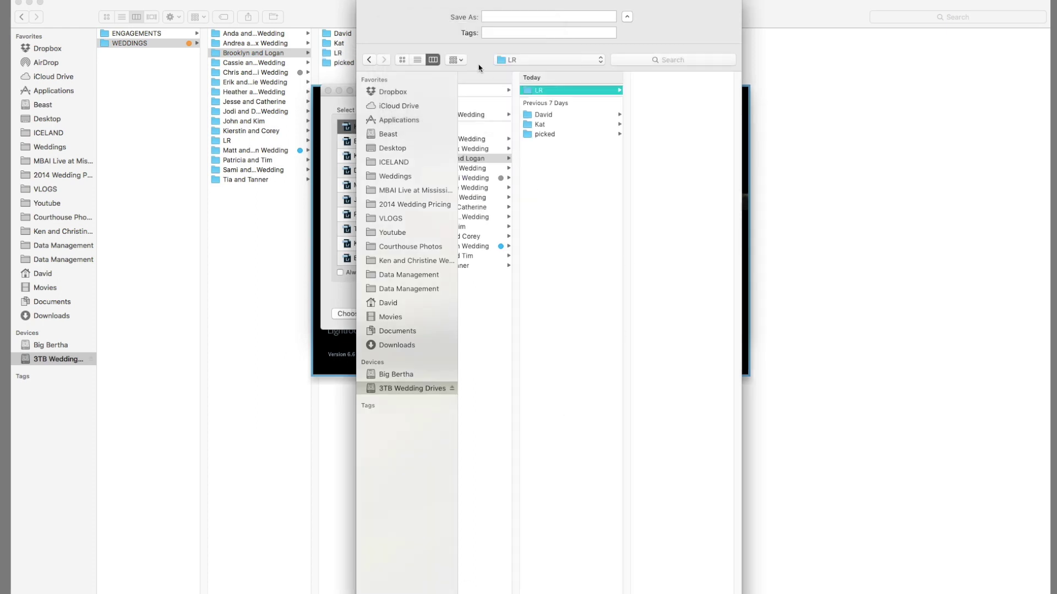
Name the new catalog with the couple's first names followed by Wedding, and create it in the LR folder.
click(522, 18)
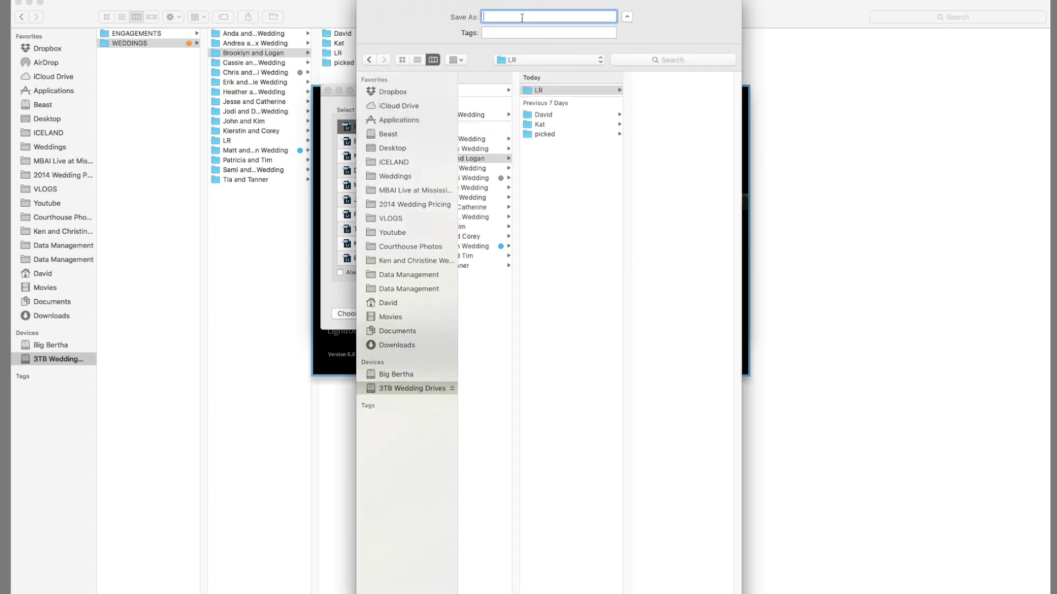
text(Brooklyn and Logan Wedding)
key(Return)
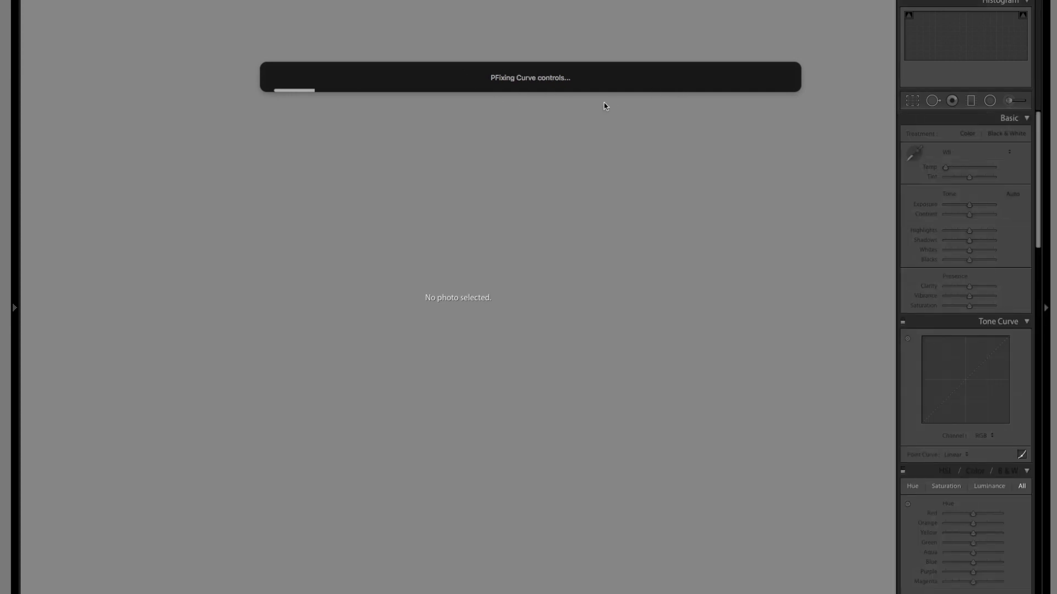
Switch to Finder, select all CR2 files in the picked folder and bring them into Lightroom for import.
key(super+Tab)
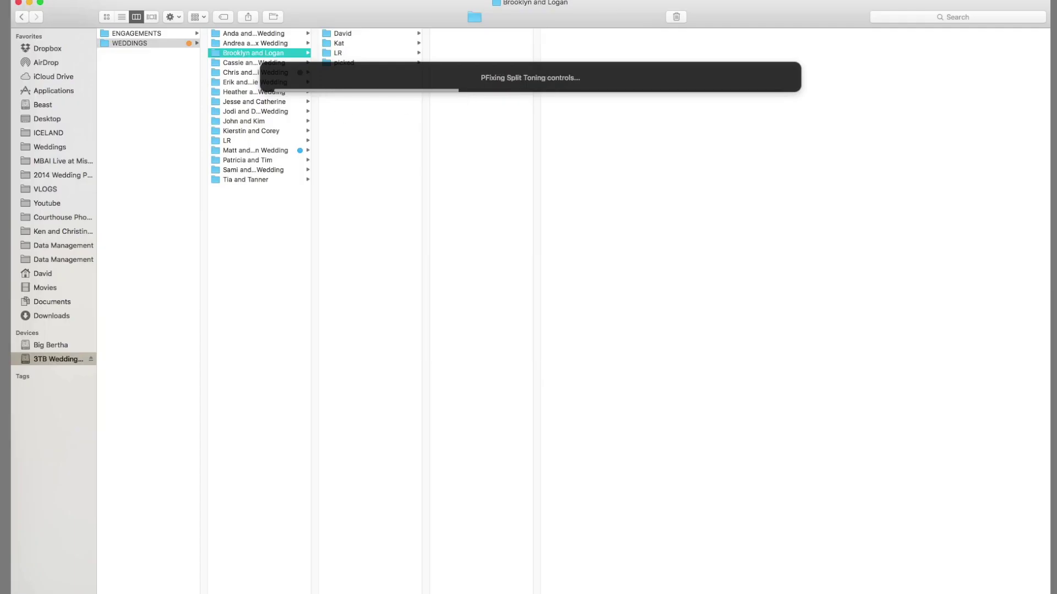
click(684, 0)
key(Escape)
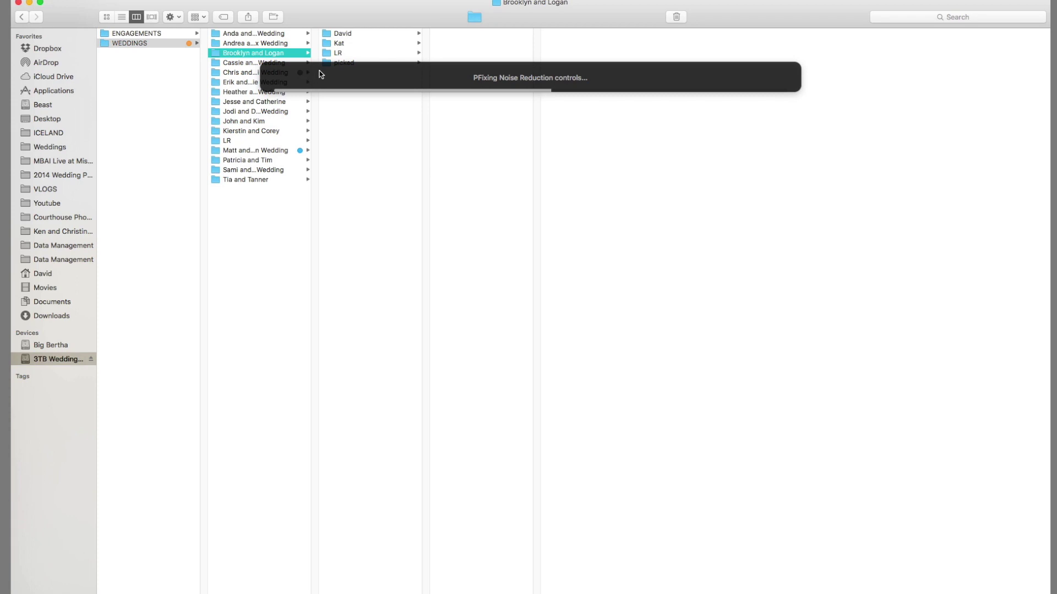
click(338, 62)
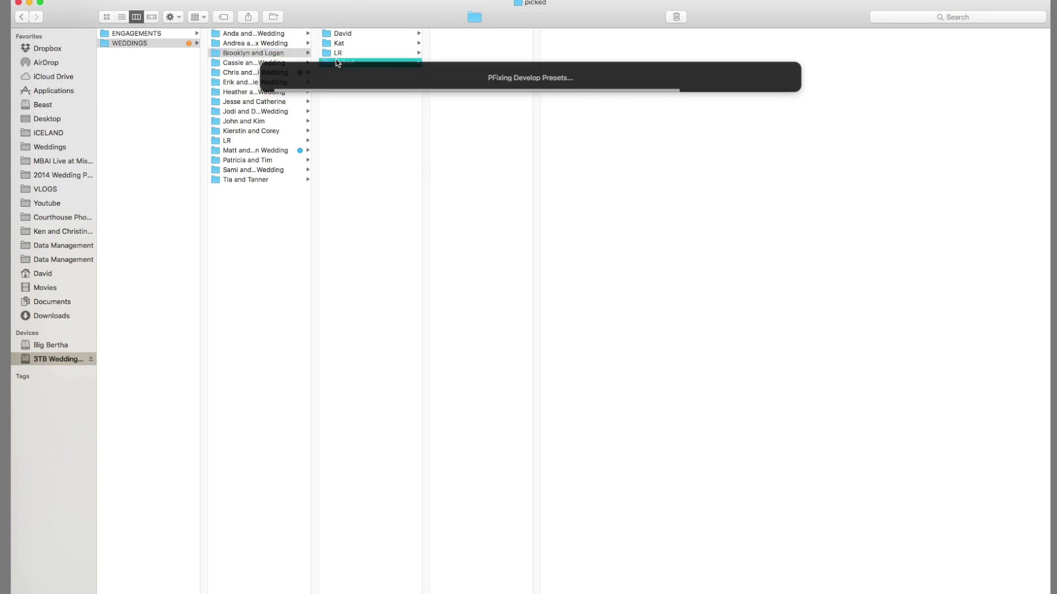
key(super+a)
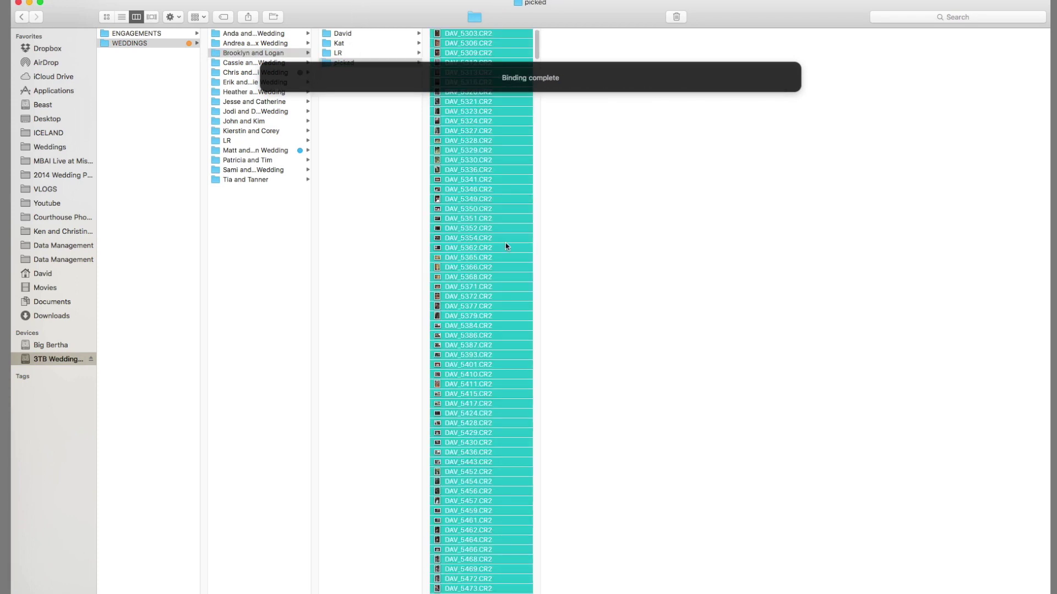
drag(458, 470, 512, 593)
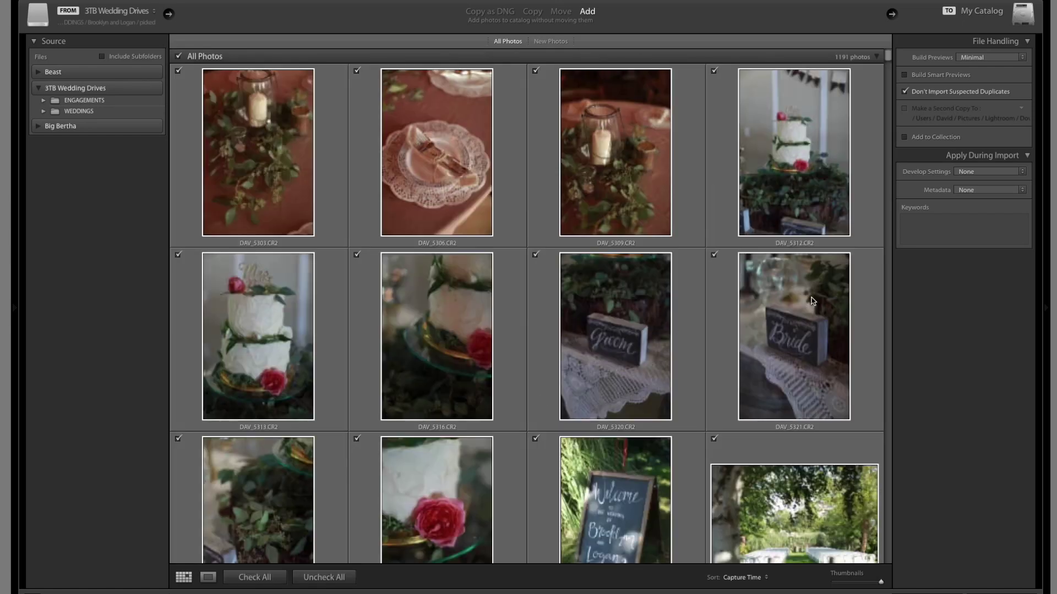
Set the import's develop settings to the first Fuji preset in User Presets and import all the photos.
click(992, 174)
mouse_move(972, 260)
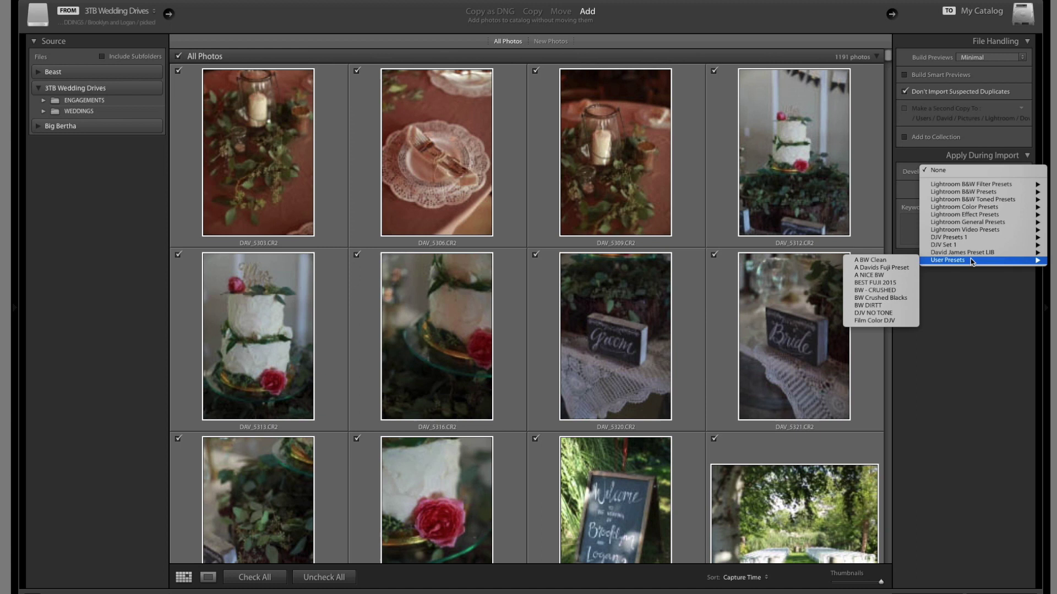
click(877, 268)
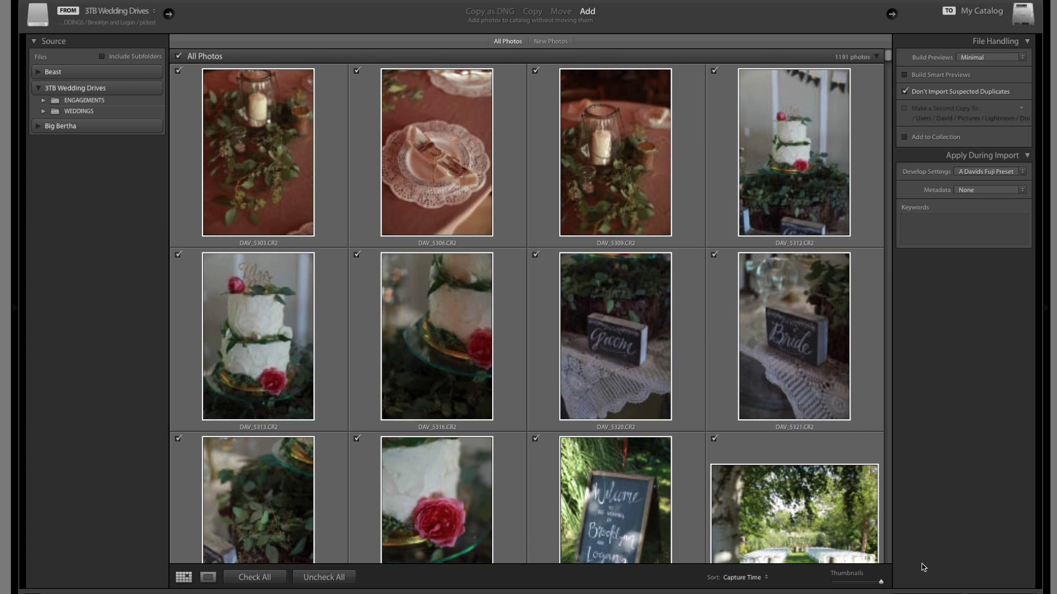
click(930, 591)
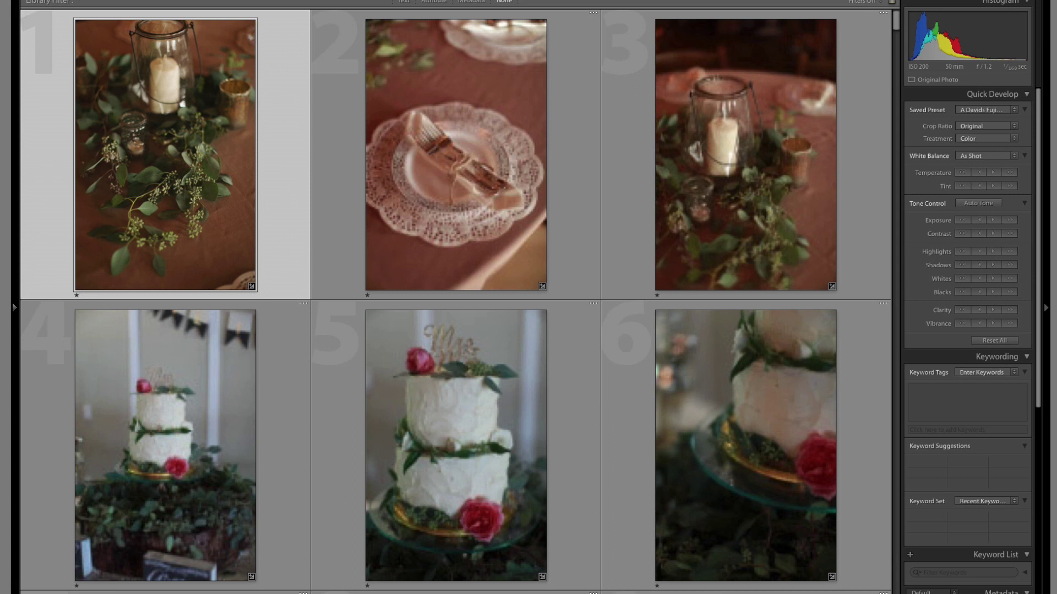
Browse the imported wedding photos in the library grid.
scroll(306, 137, down, 15)
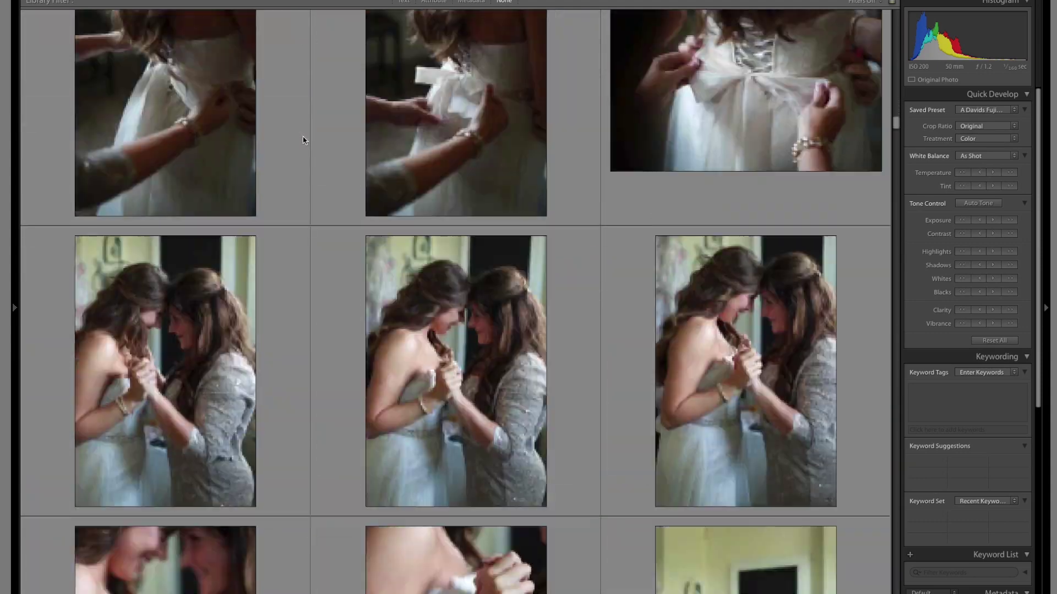
scroll(304, 140, down, 20)
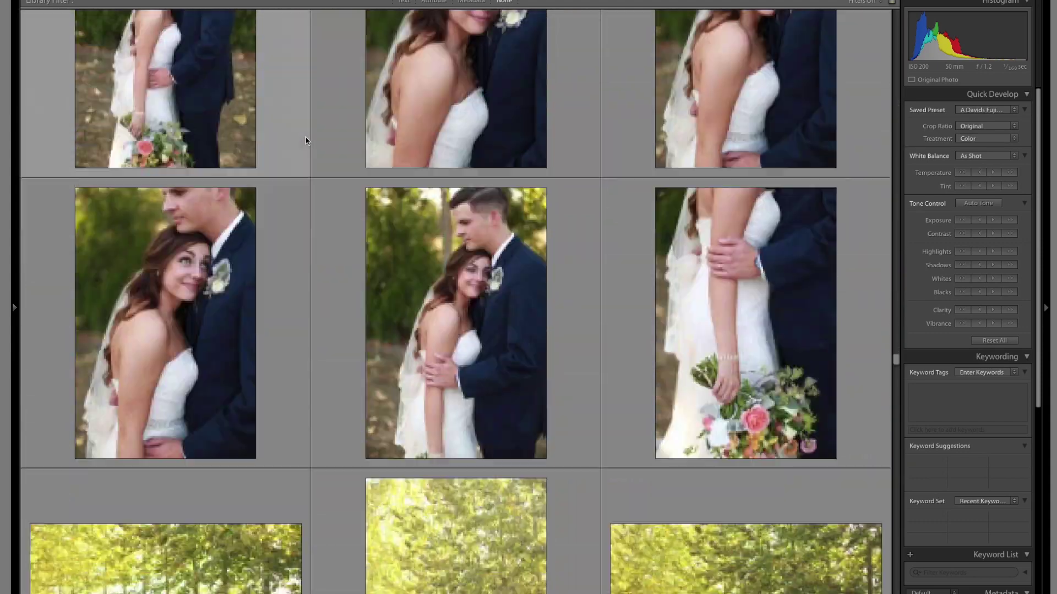
Look through the rest of the imported wedding photos and return to the start of the grid.
scroll(305, 140, down, 20)
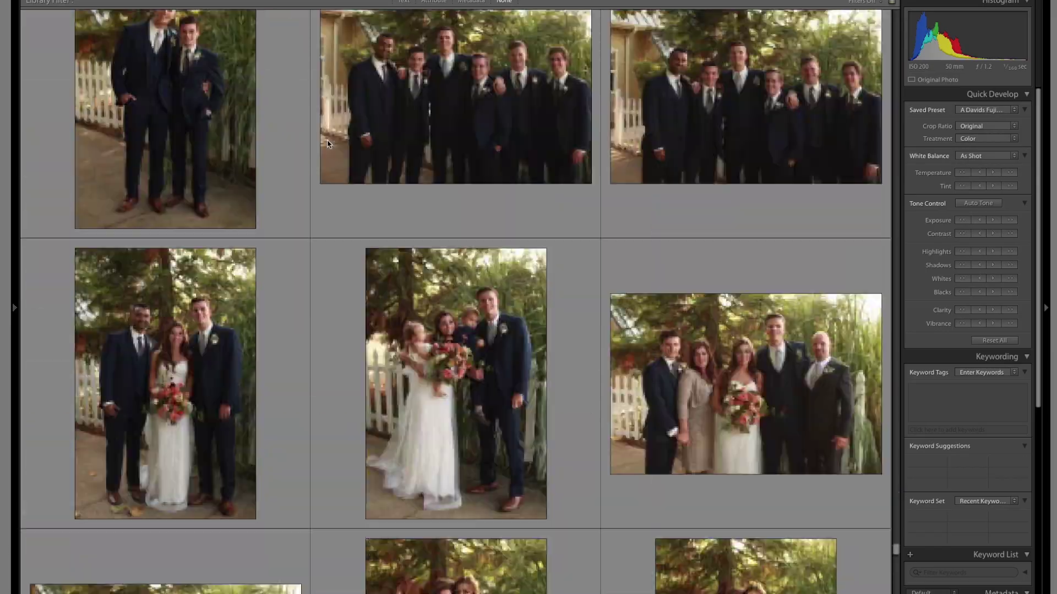
scroll(327, 142, down, 20)
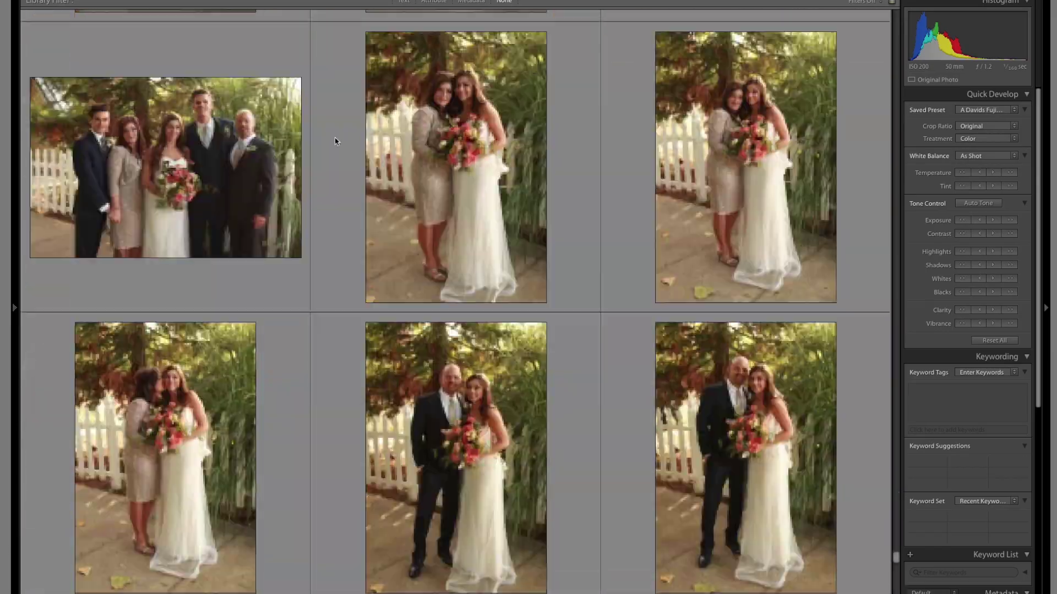
scroll(334, 142, up, 20)
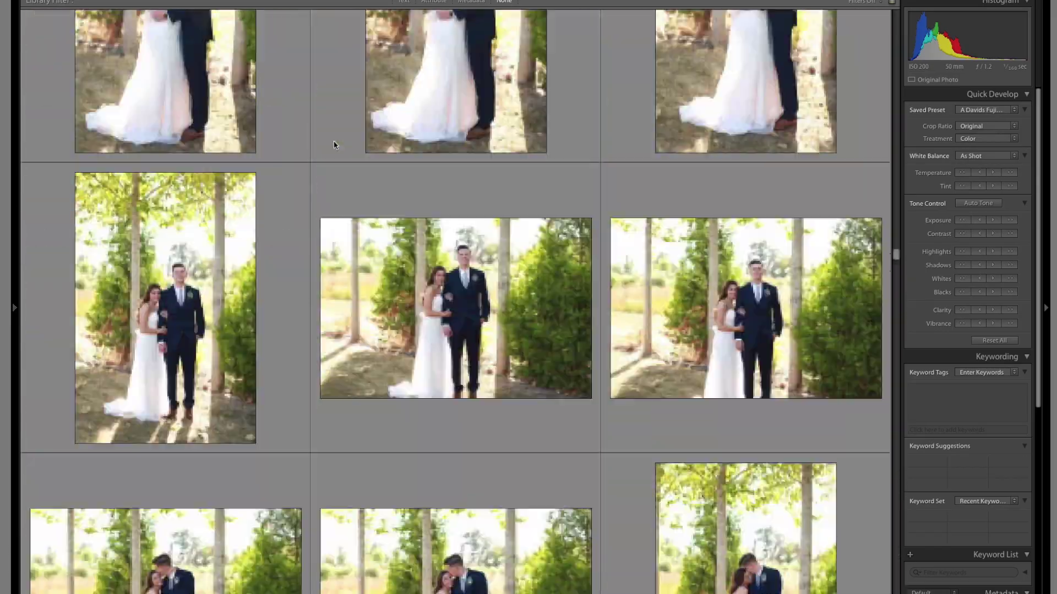
scroll(336, 143, up, 20)
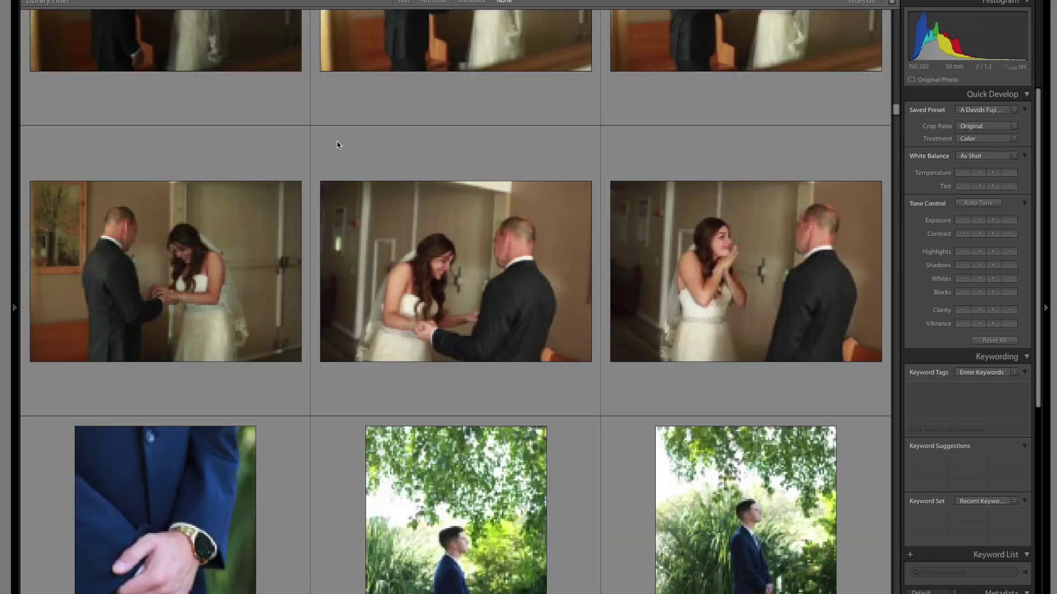
scroll(338, 145, up, 20)
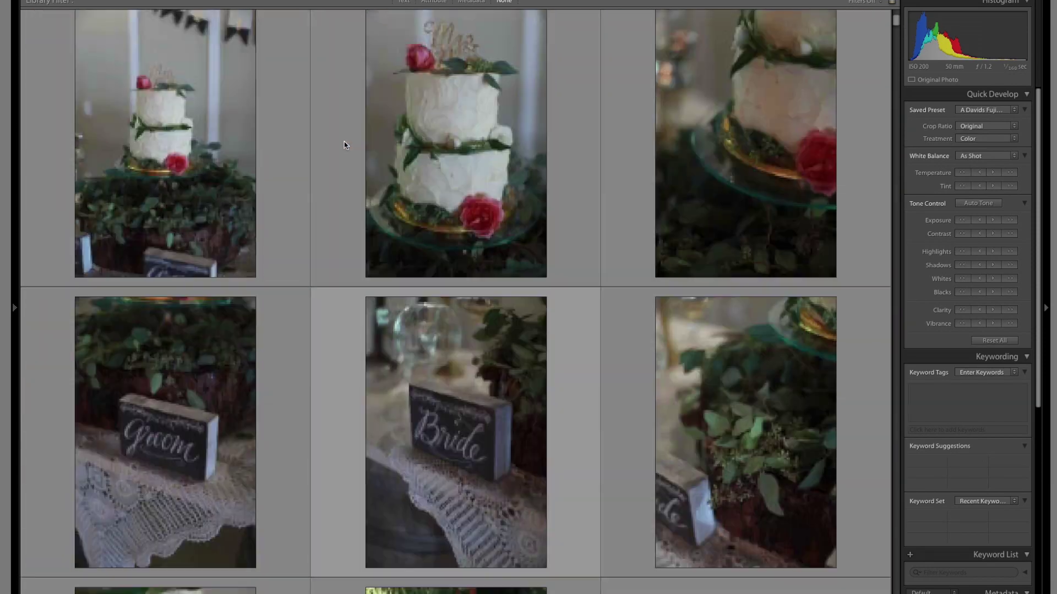
scroll(346, 145, up, 5)
Switch to Finder and look through the CR2 files in the photographers' folders and the picked folder.
key(super+Tab)
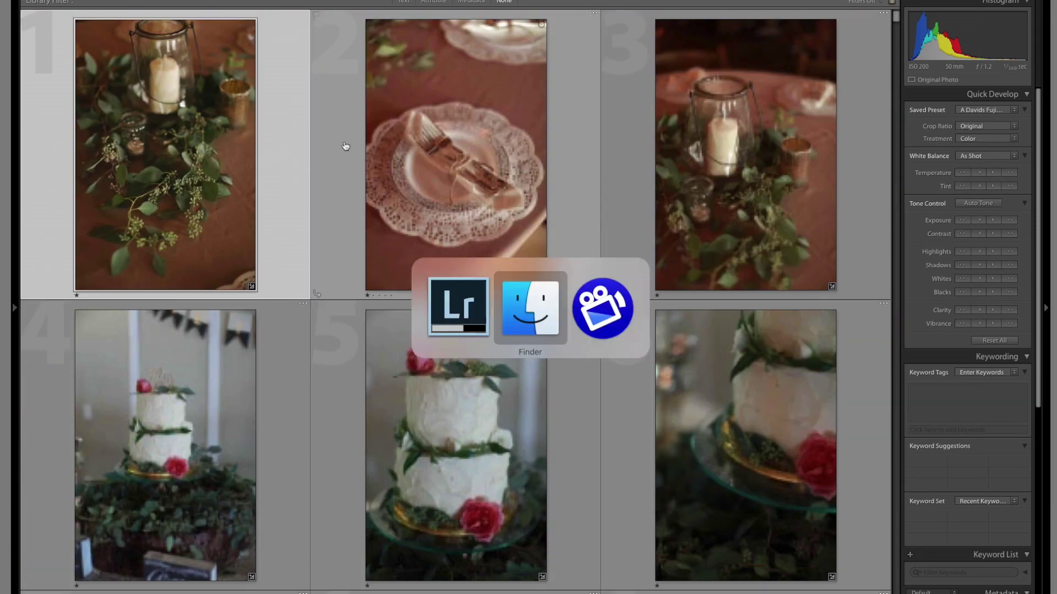
click(352, 42)
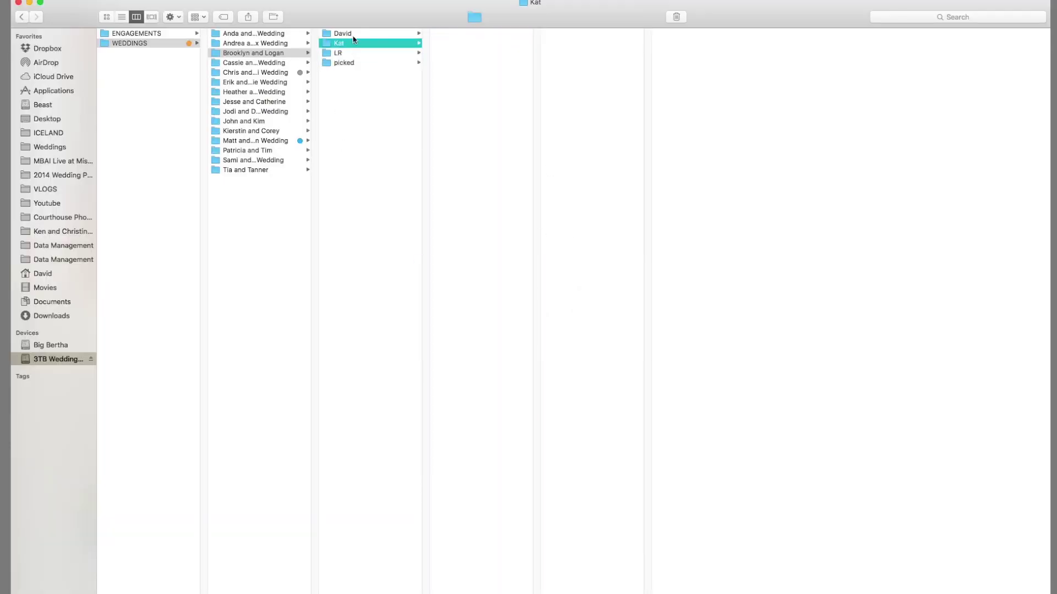
click(357, 35)
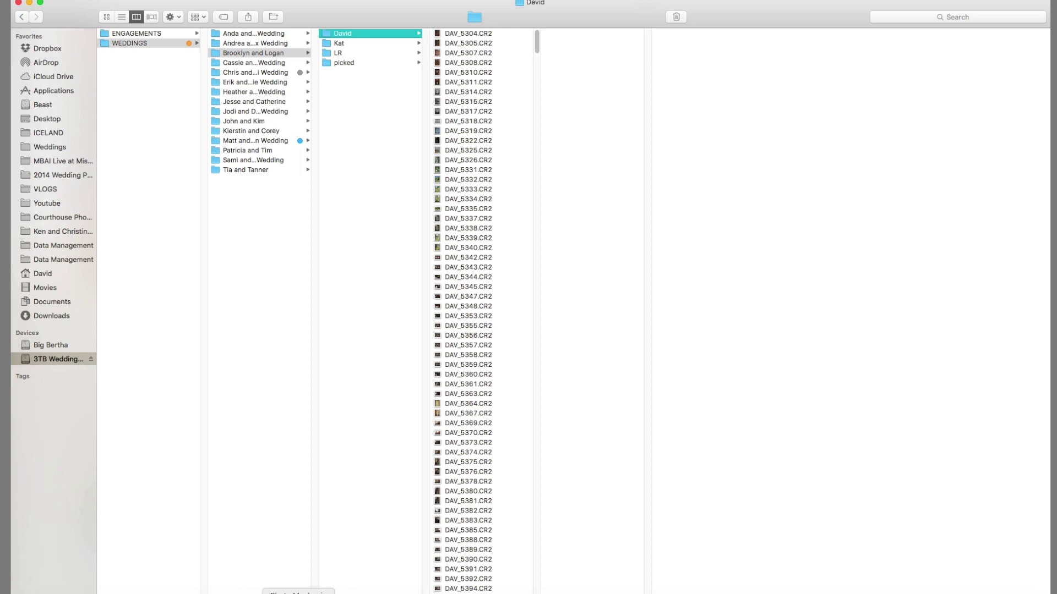
click(349, 64)
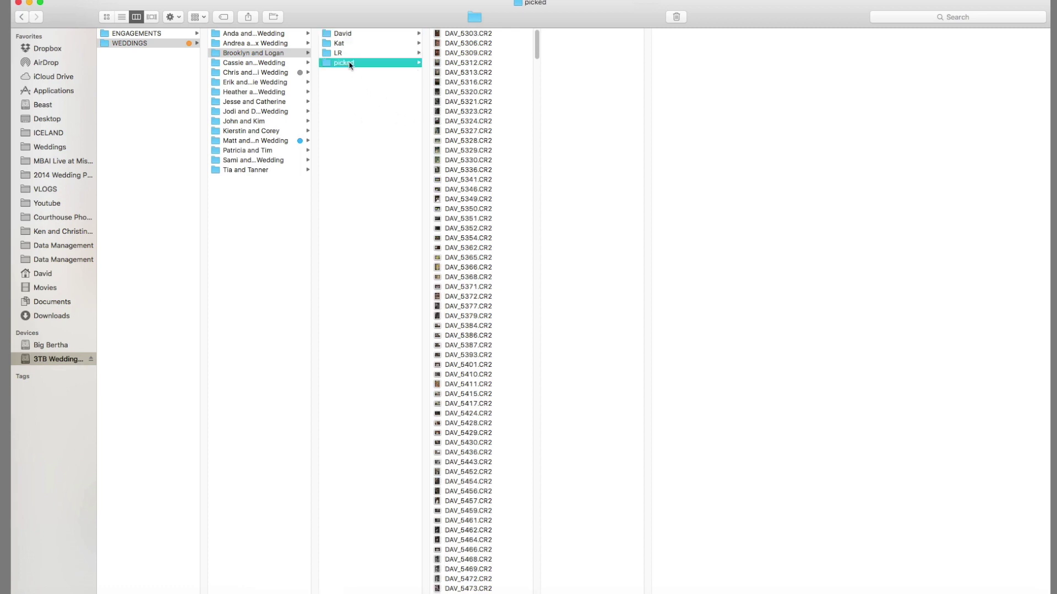
scroll(482, 129, down, 10)
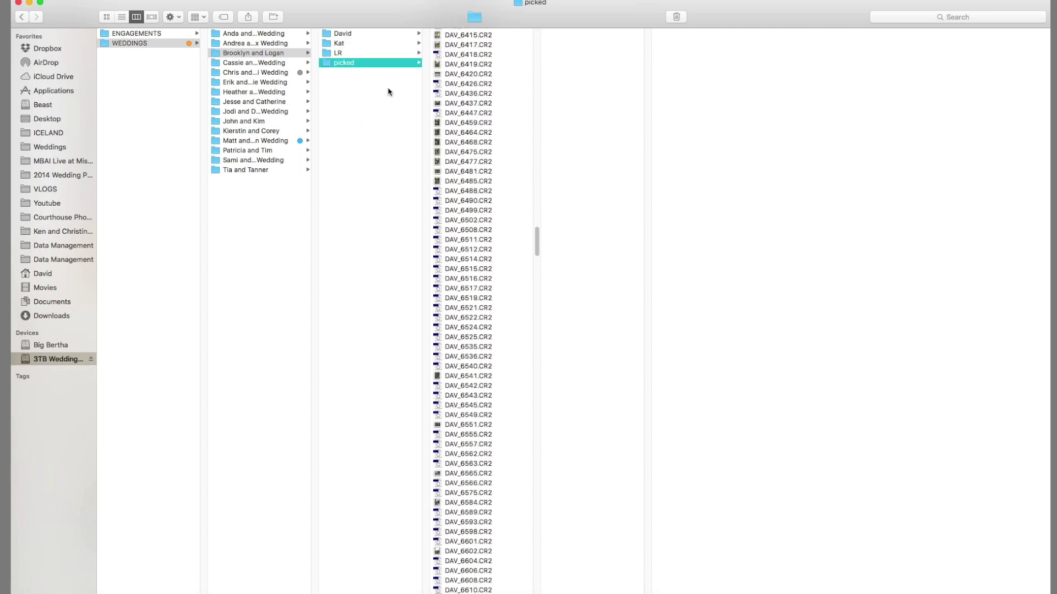
Check Lightroom briefly, return to Finder and review the unpicked CR2 files left in the two photographers' folders.
key(super+Tab)
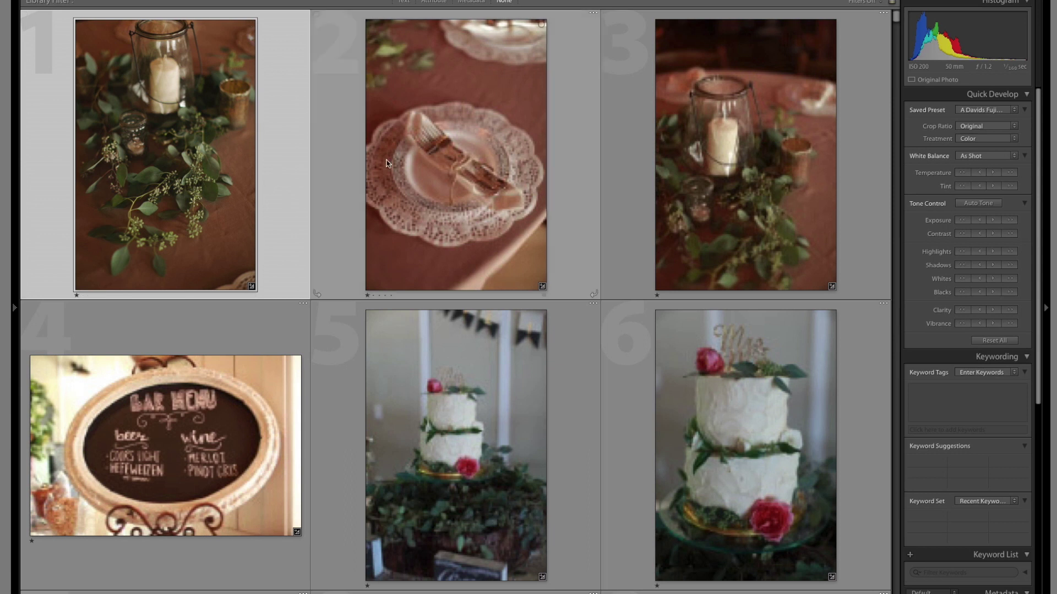
key(super+Tab)
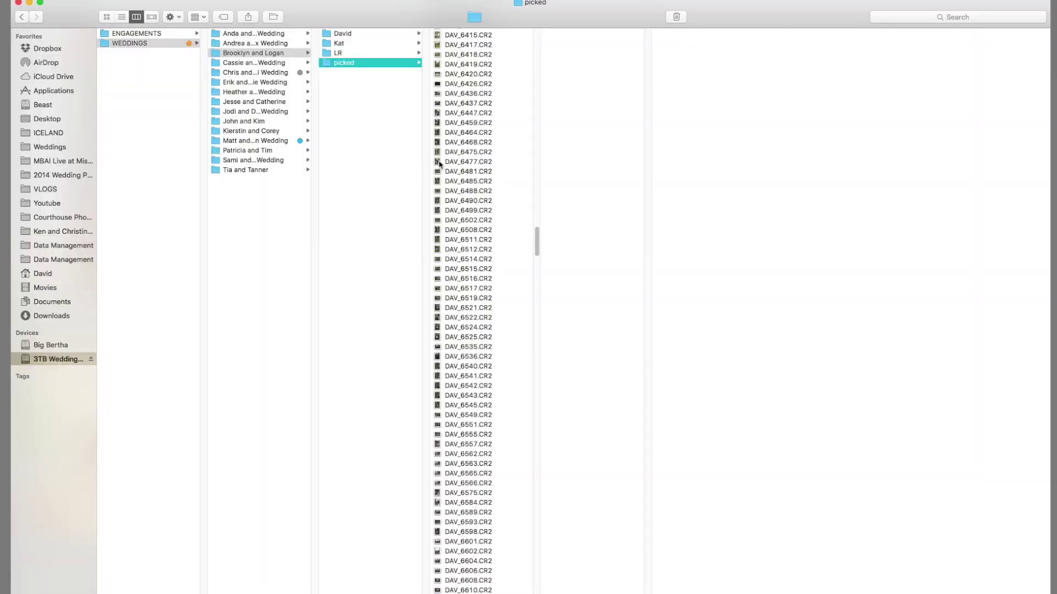
click(358, 44)
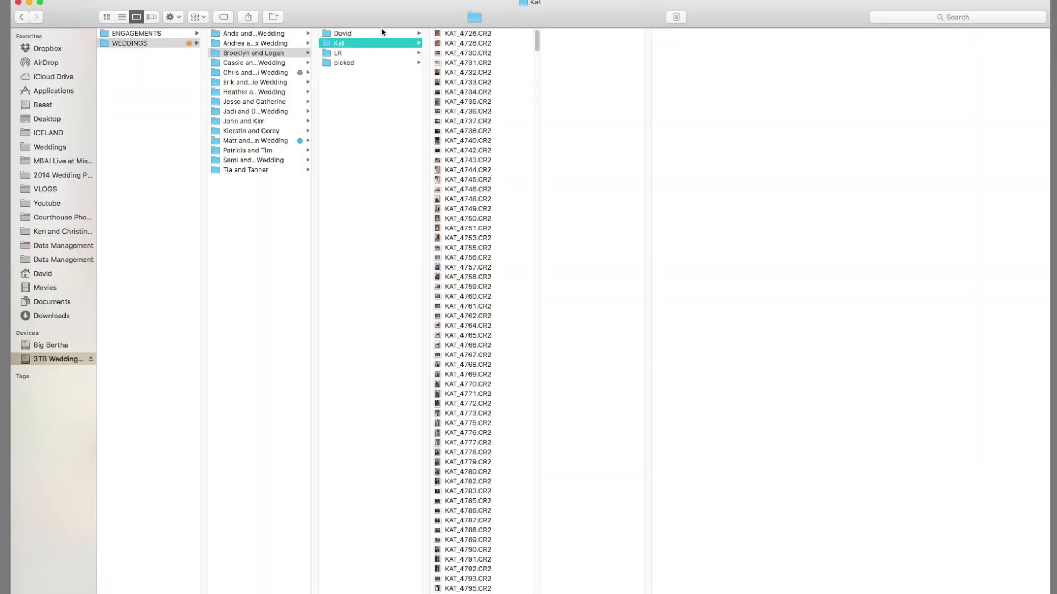
click(377, 35)
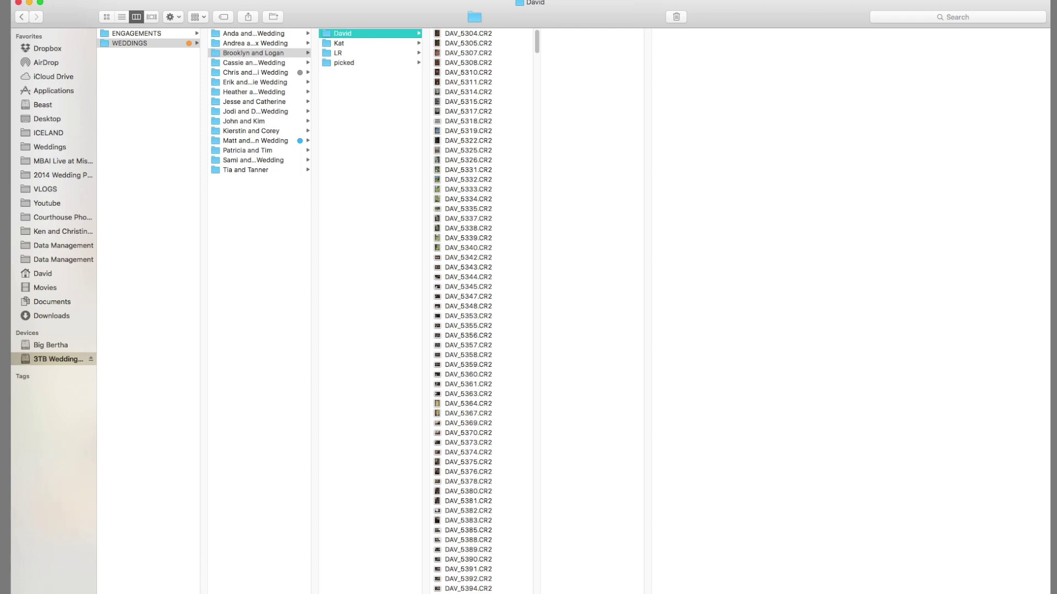
scroll(467, 112, down, 20)
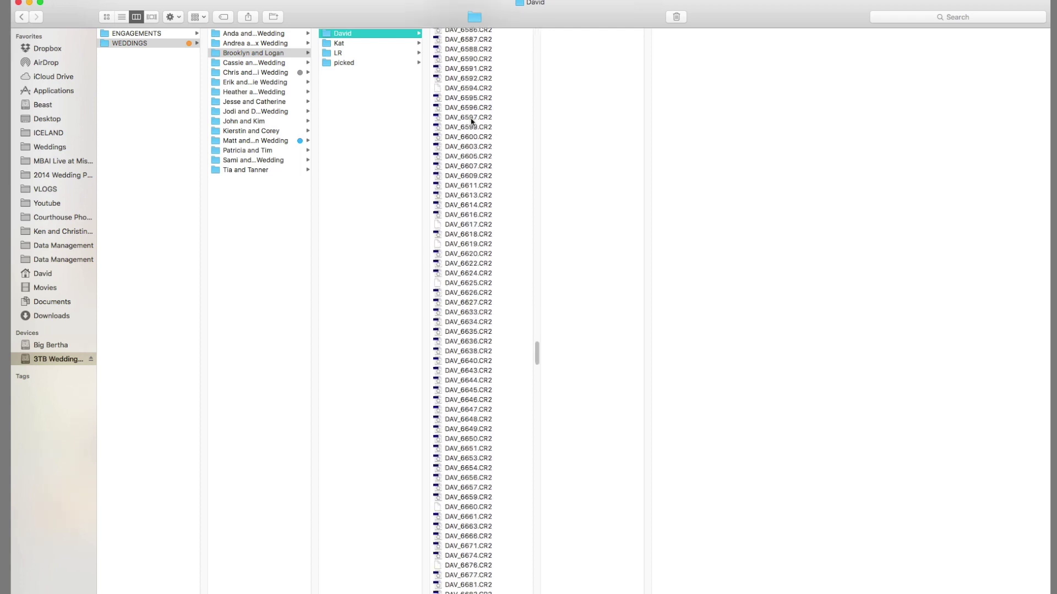
scroll(472, 126, up, 20)
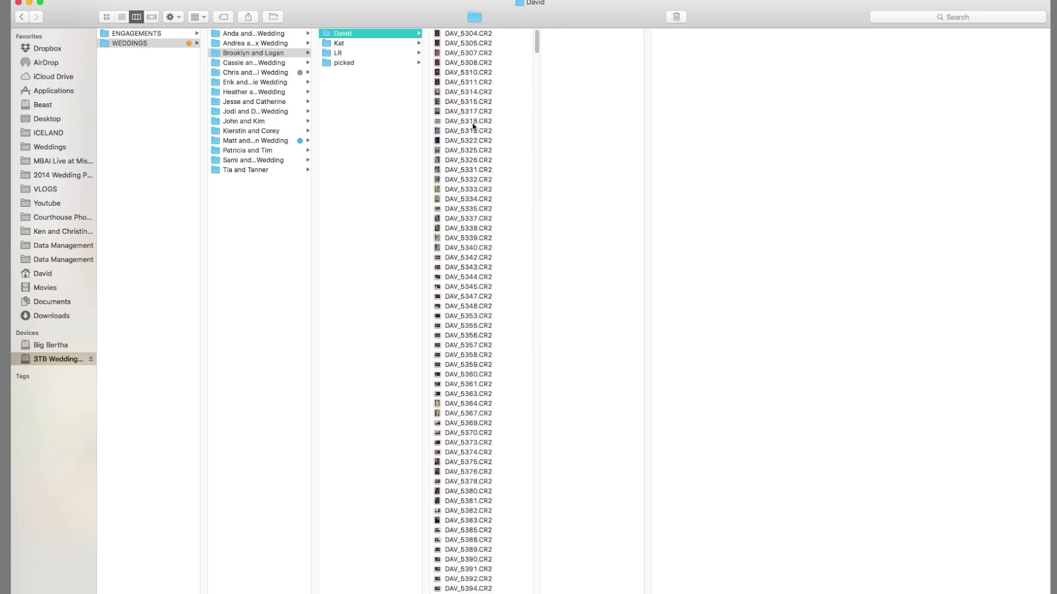
Switch to Lightroom, reveal the catalog's folder list, and compare it with the picked folder in Finder.
key(super+Tab)
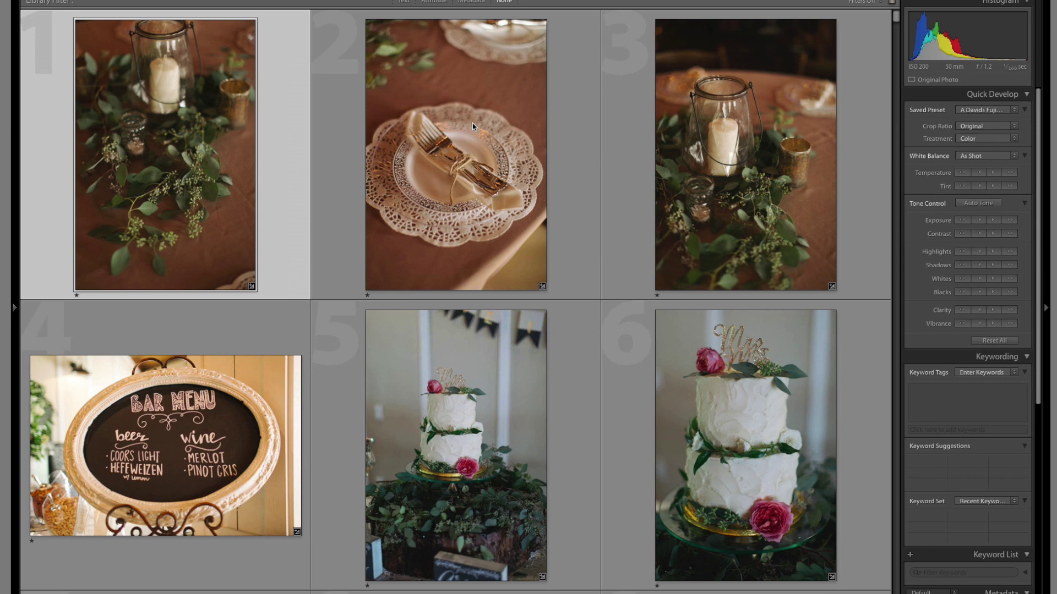
key(Right)
key(Left)
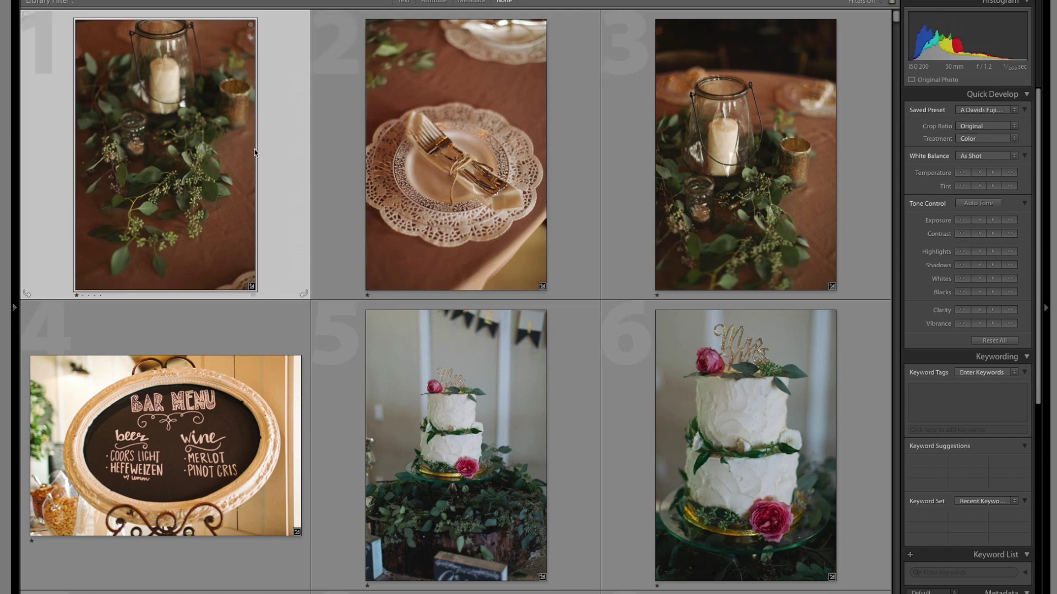
click(403, 153)
scroll(427, 168, down, 10)
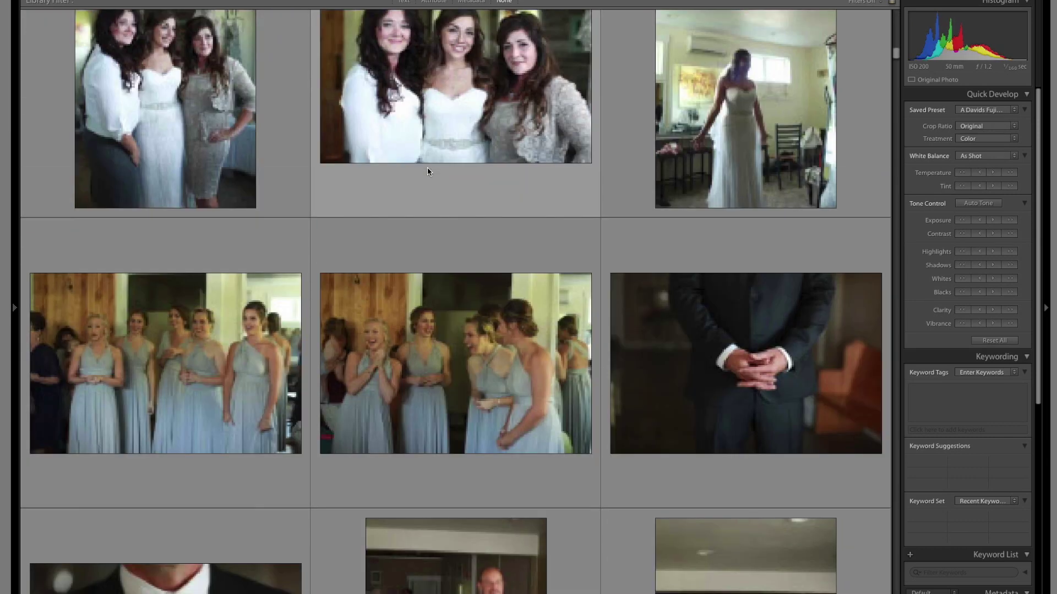
mouse_move(12, 306)
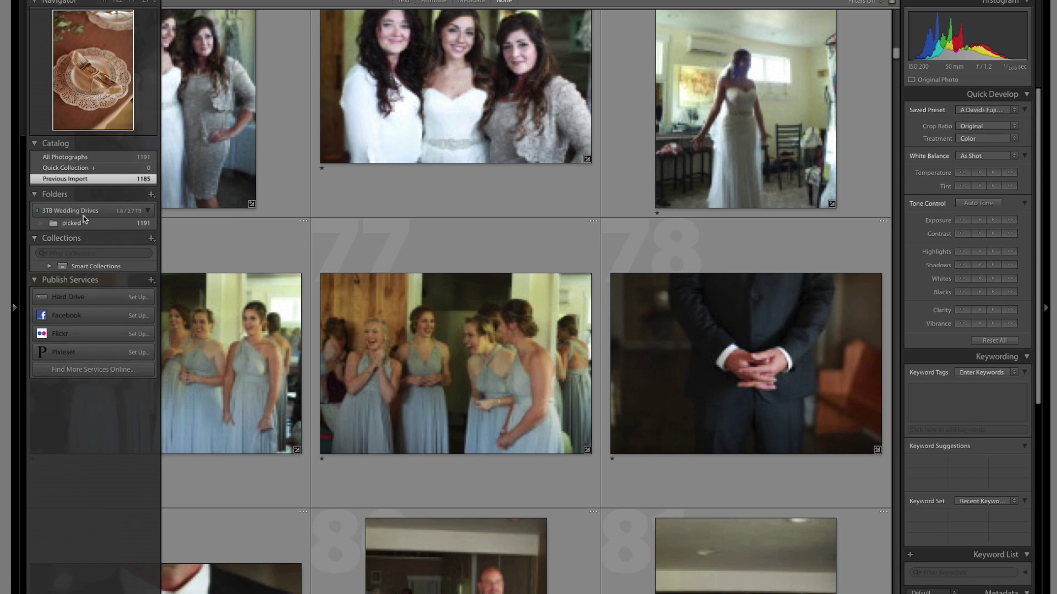
key(super+Tab)
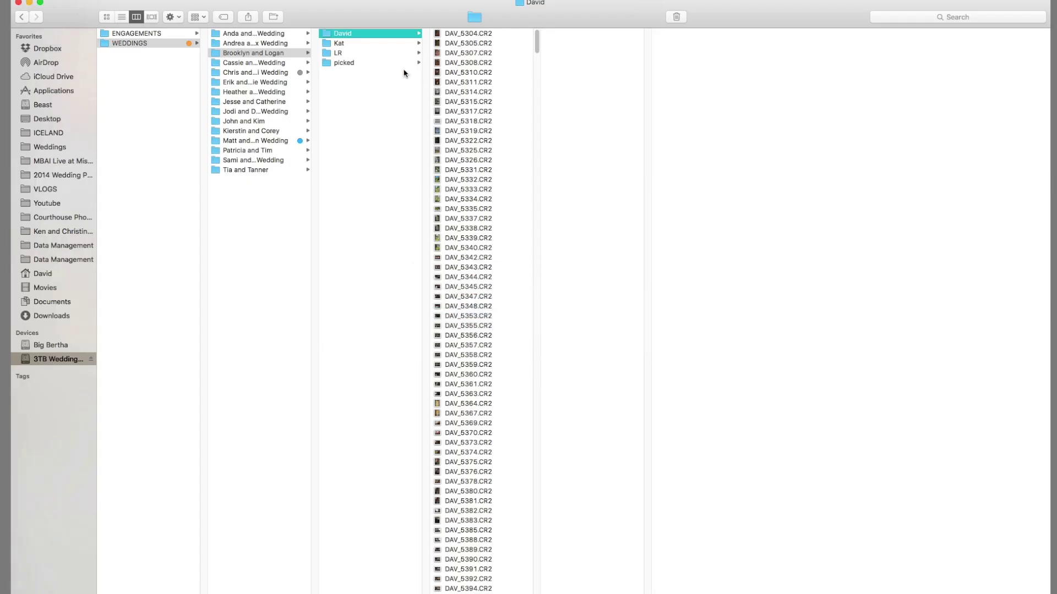
click(348, 63)
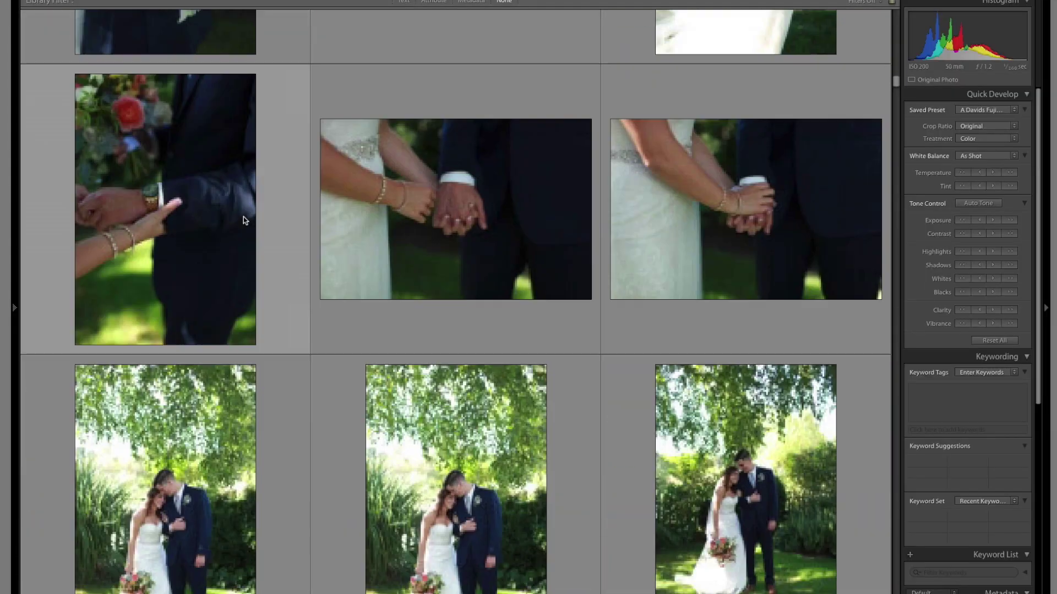
Switch back to Lightroom, browse the couple's portraits and return to the first photo in the grid.
scroll(243, 217, down, 20)
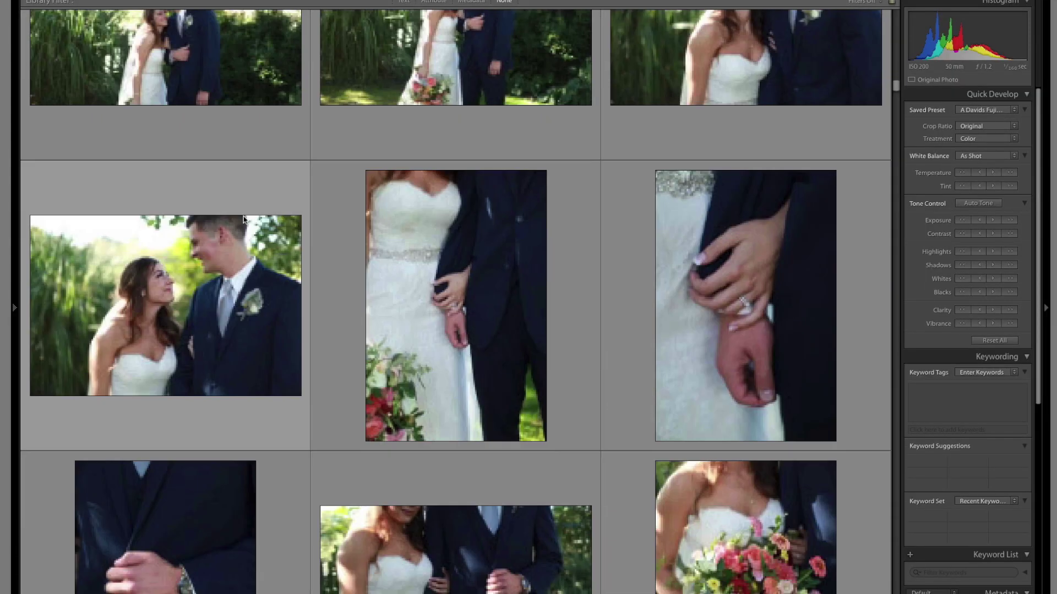
scroll(250, 217, down, 10)
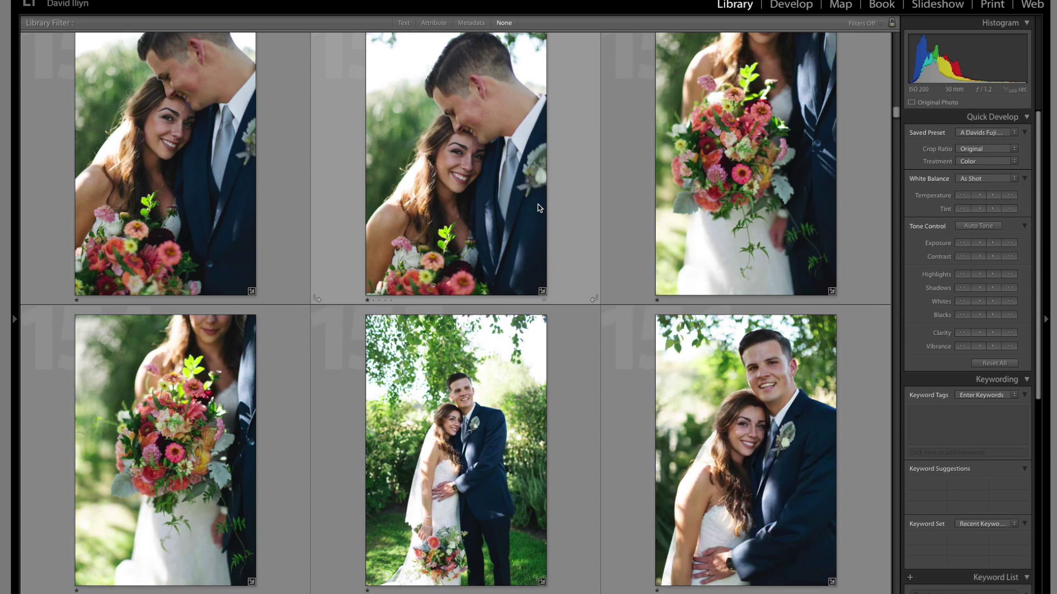
scroll(537, 204, down, 6)
scroll(556, 203, down, 15)
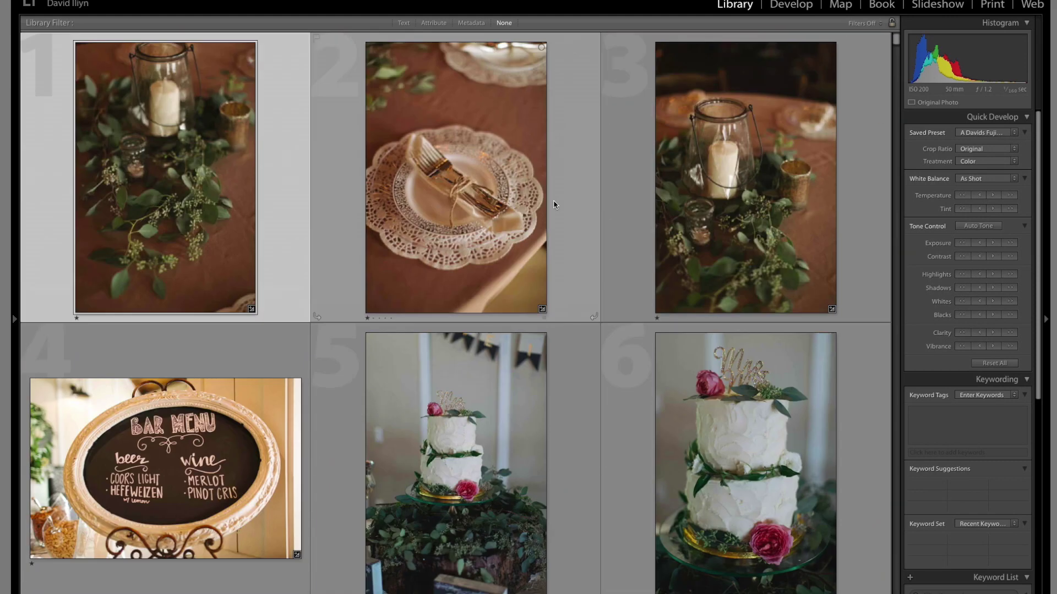
Open the first photo, the candle table decoration, in the Develop module and toggle Rating in the toolbar's display options.
double_click(170, 141)
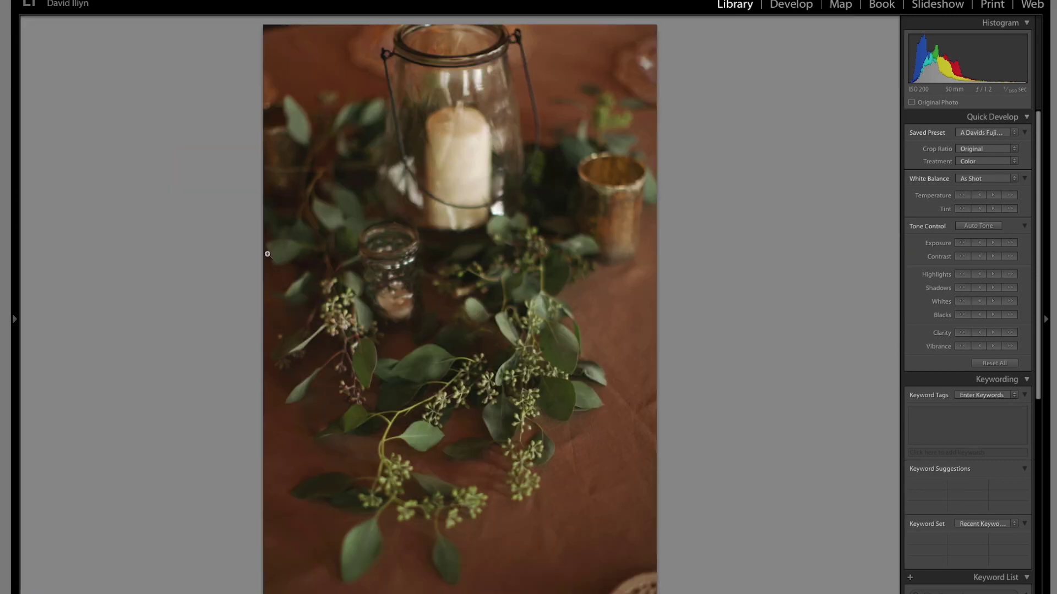
key(d)
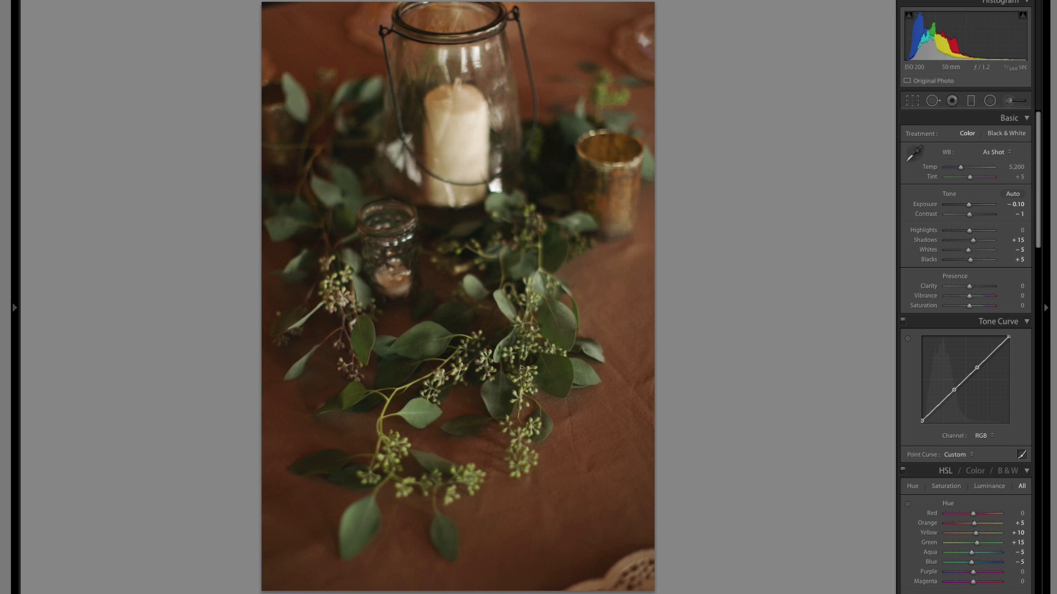
right_click(882, 584)
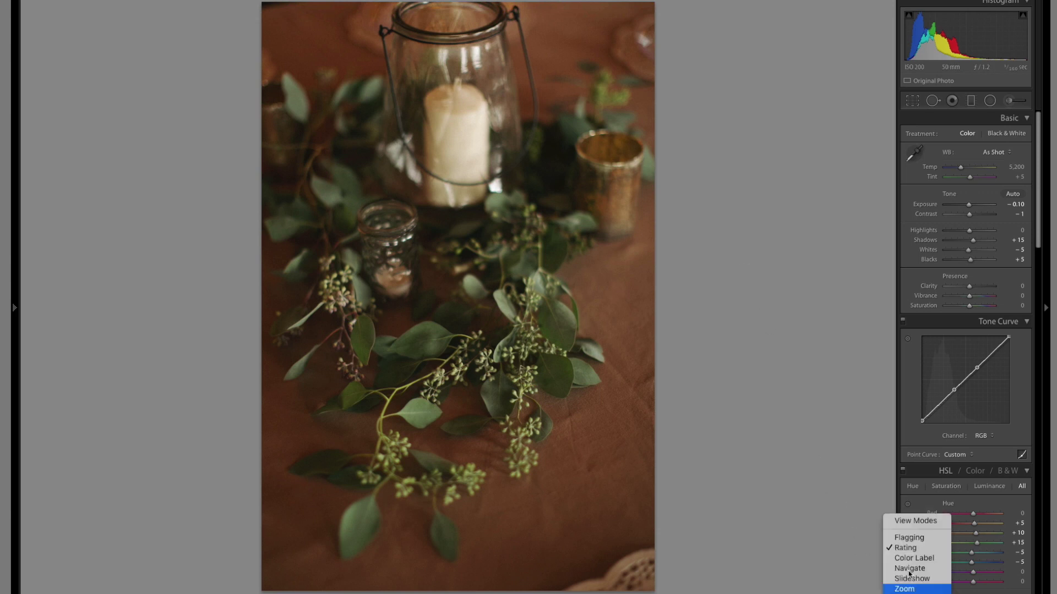
click(908, 548)
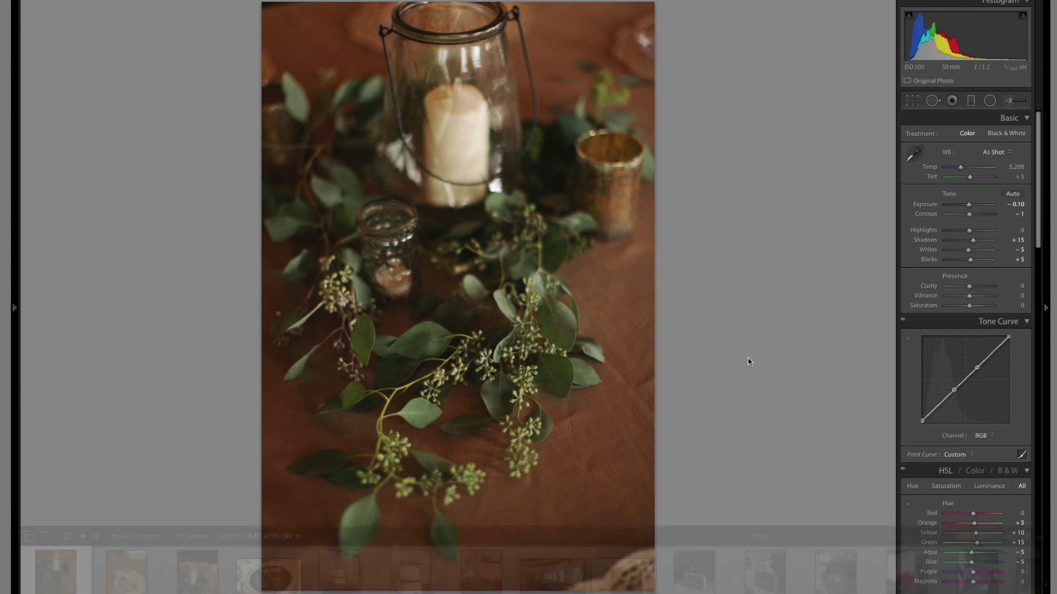
Set the background color around the photo to White.
right_click(746, 348)
right_click(761, 271)
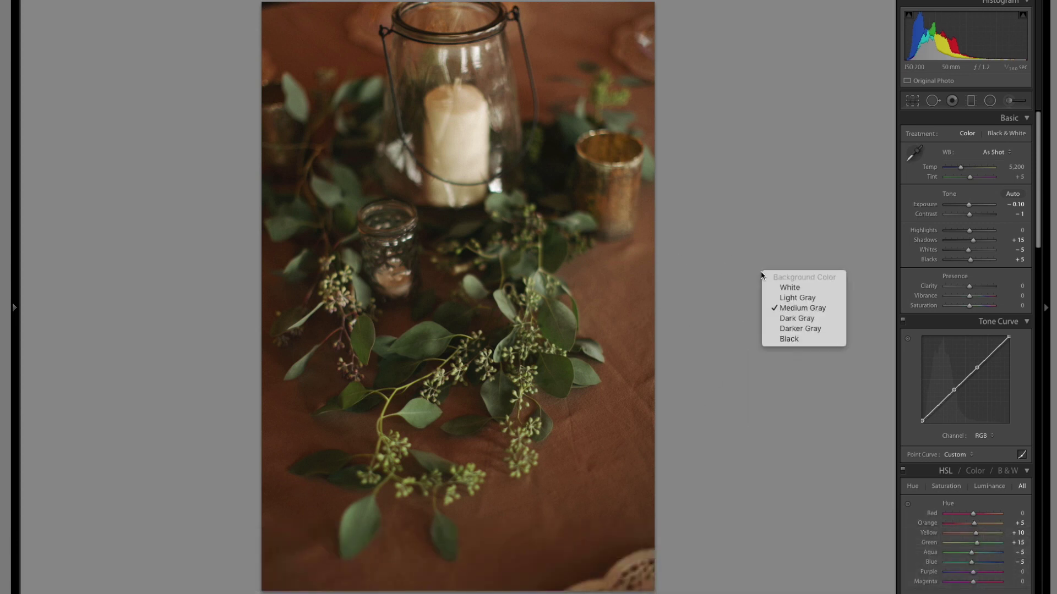
click(786, 290)
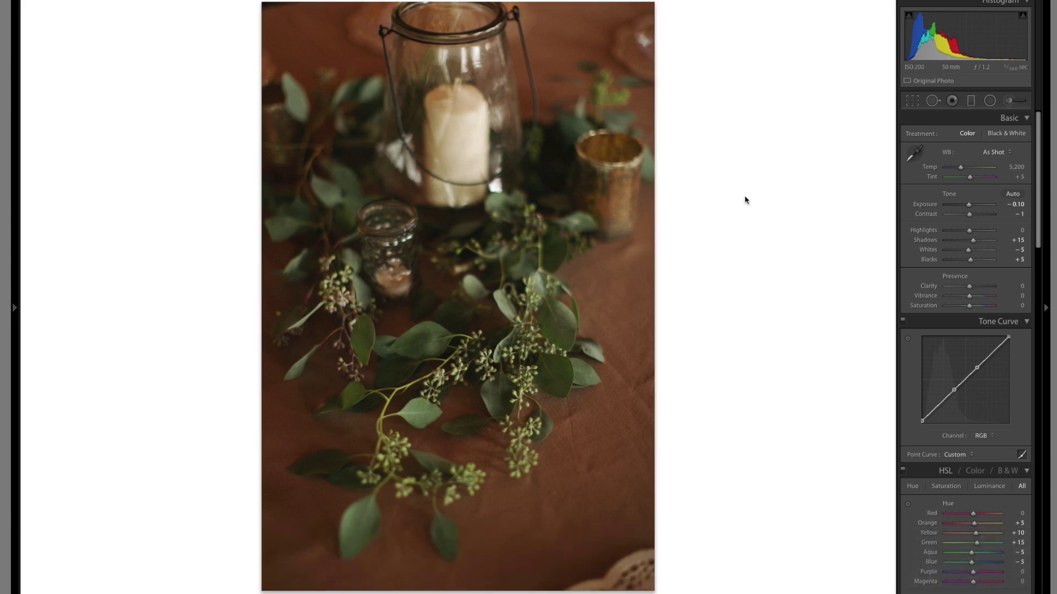
Try a Black background around the photo, switch it back to White, and recheck the background color choices.
right_click(745, 197)
click(773, 264)
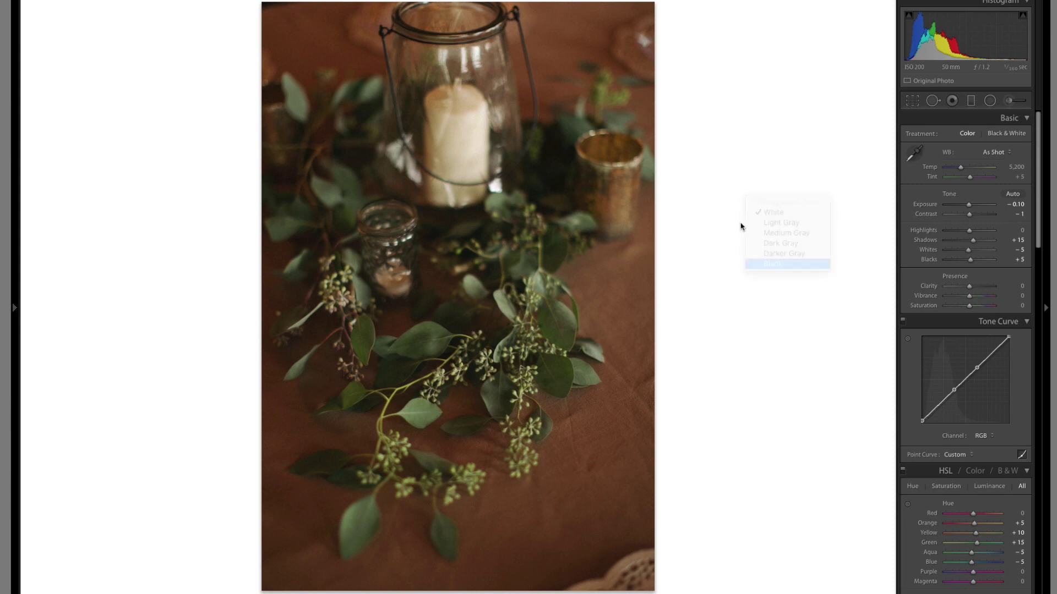
right_click(741, 223)
click(773, 239)
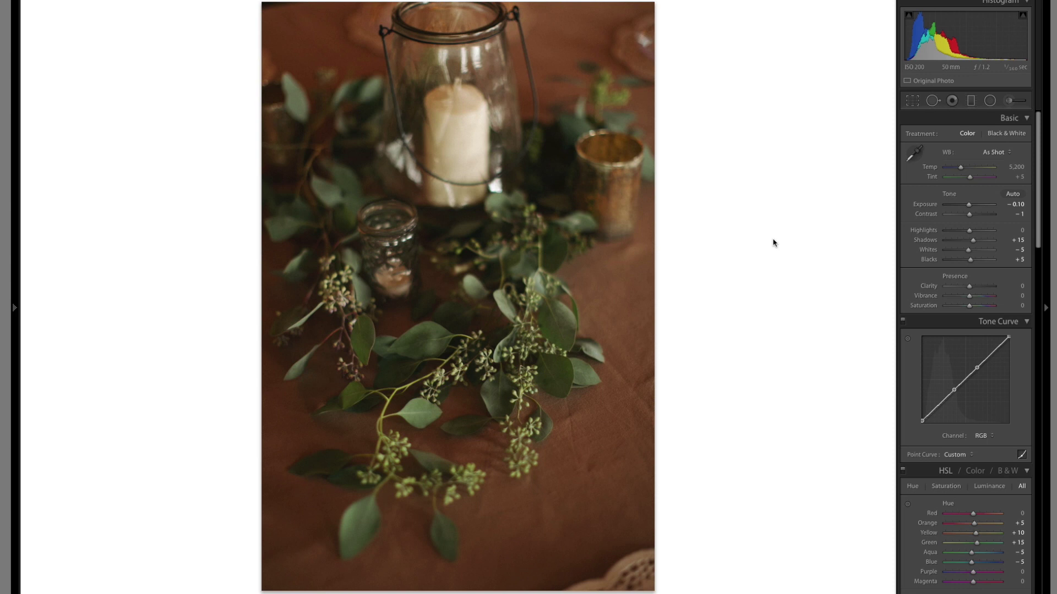
right_click(773, 240)
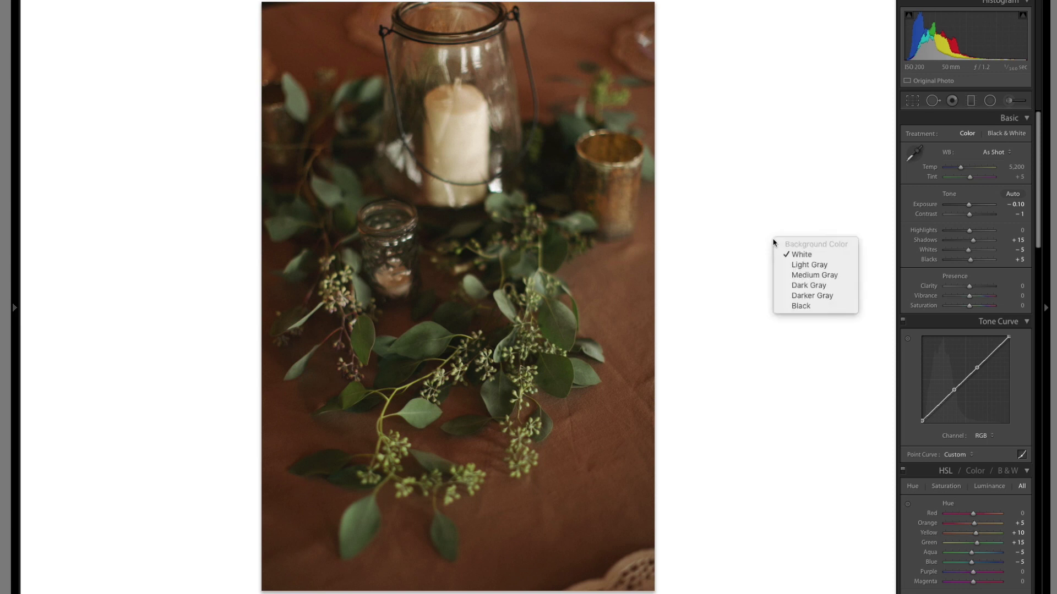
click(745, 213)
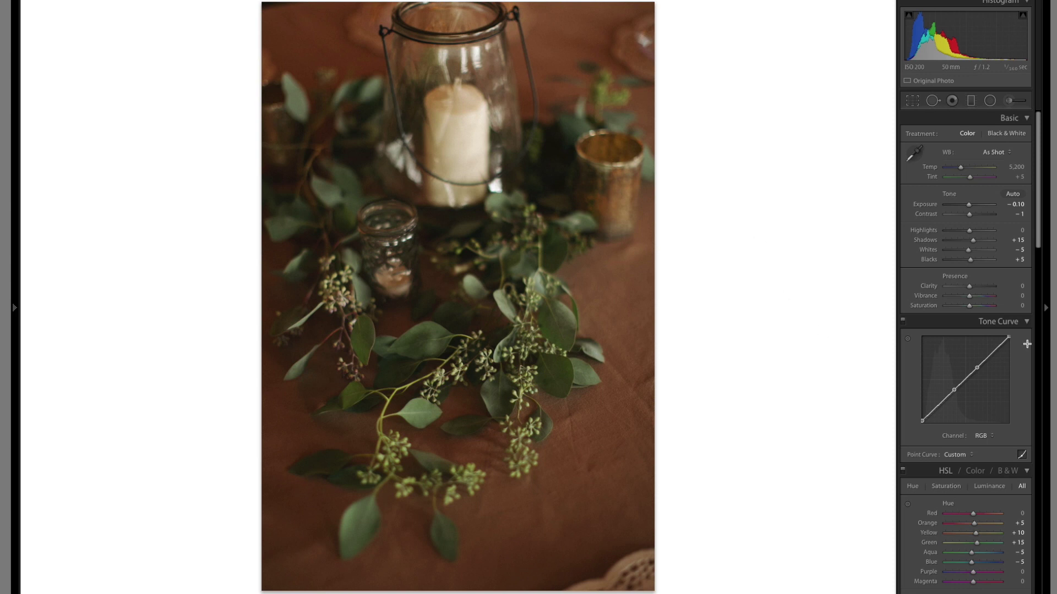
Try different Transform rotations on the candle photo, ending at +3.5, and check the image in close-up.
scroll(969, 341, down, 5)
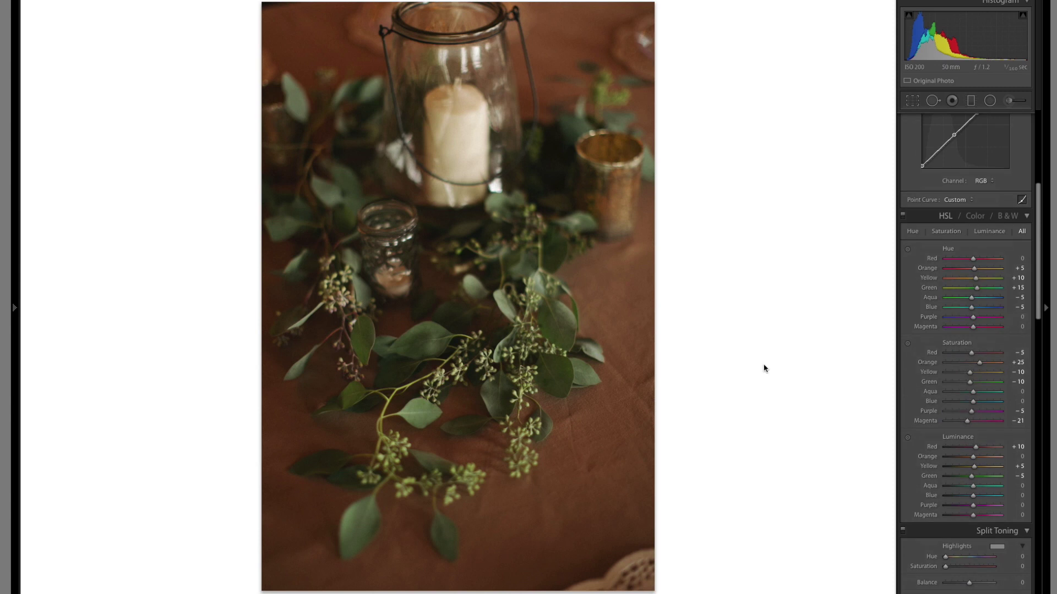
key(Right)
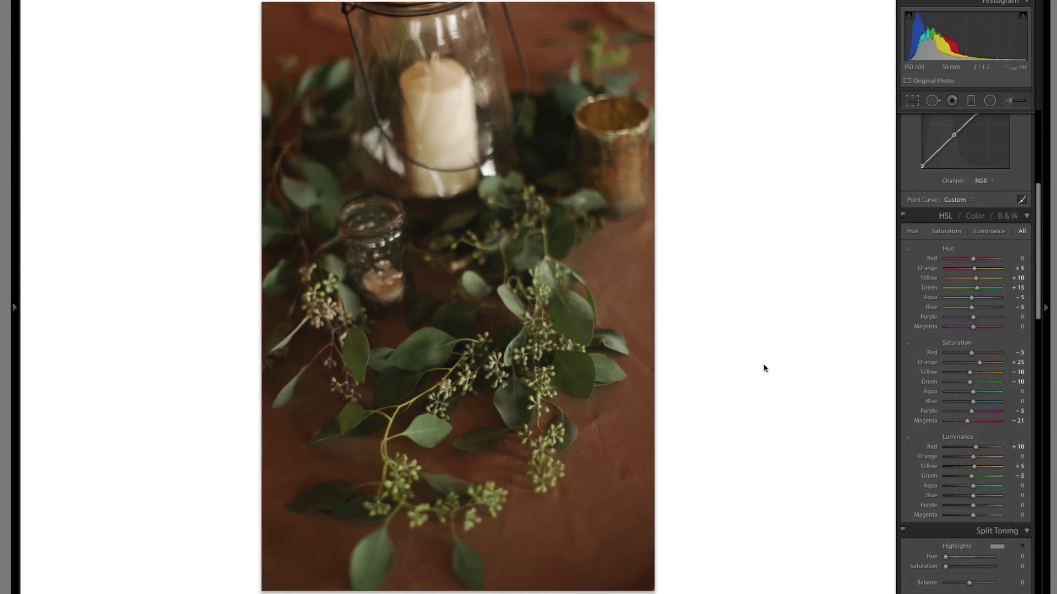
key(Right)
key(Right)
key(Right)
key(Right)
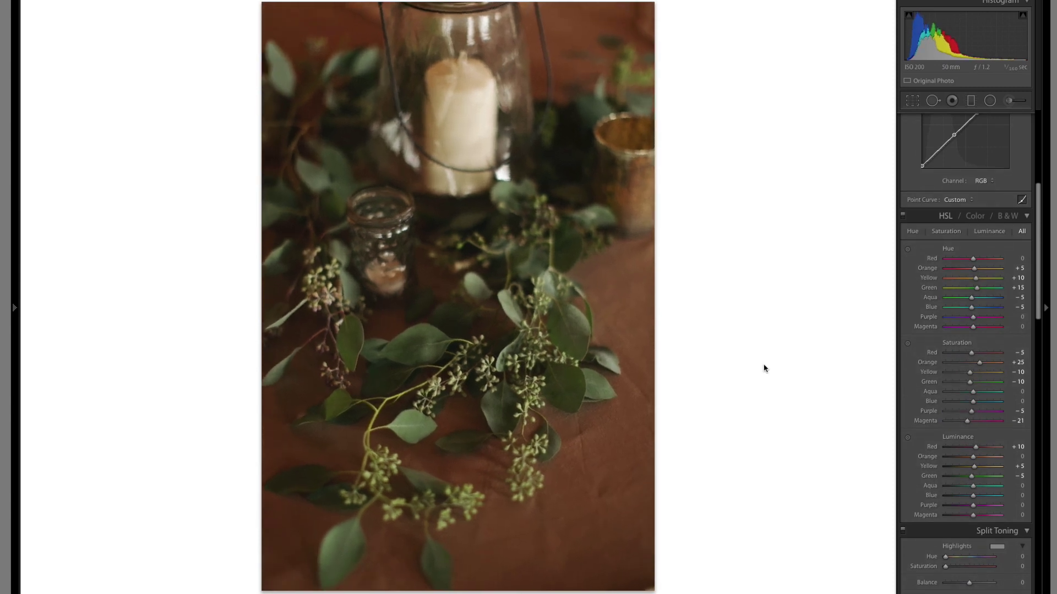
key(Right)
key(Right)
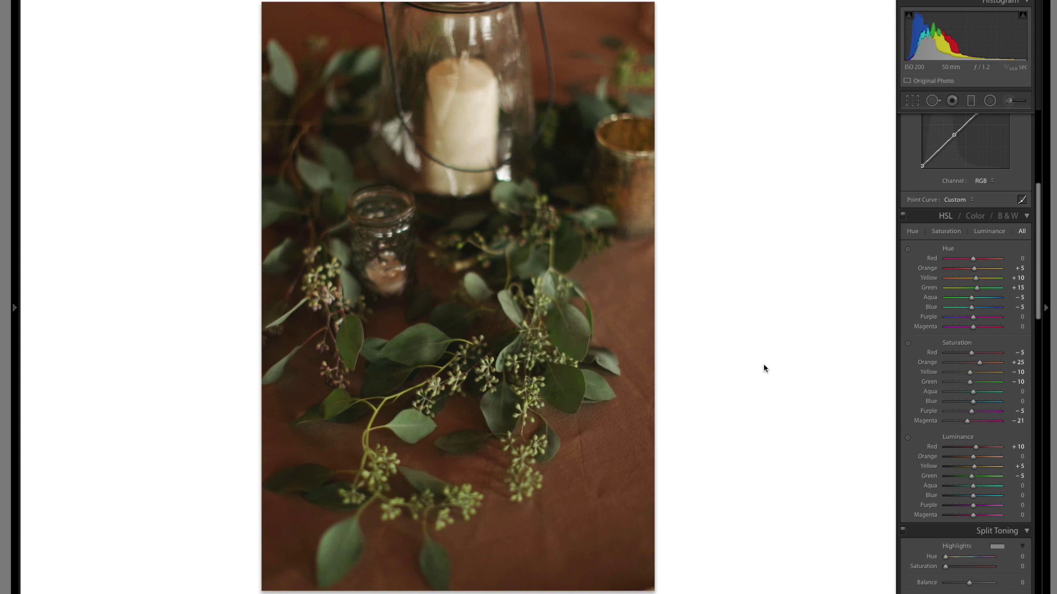
key(z)
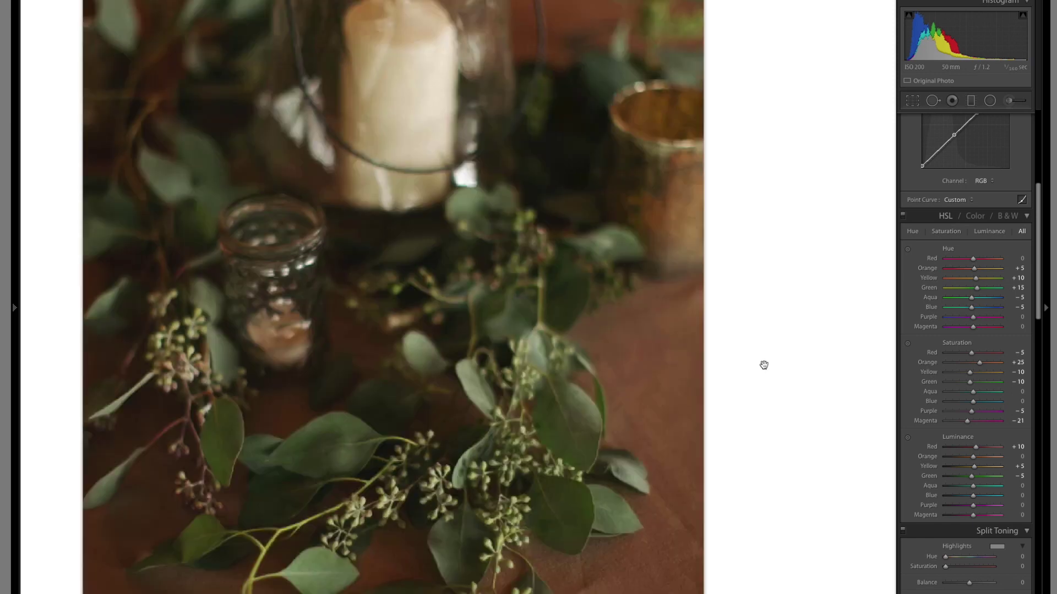
key(z)
key(Right)
Disable Constrain Crop in the Transform settings and rotate the candle photo to −2.9.
scroll(934, 366, down, 15)
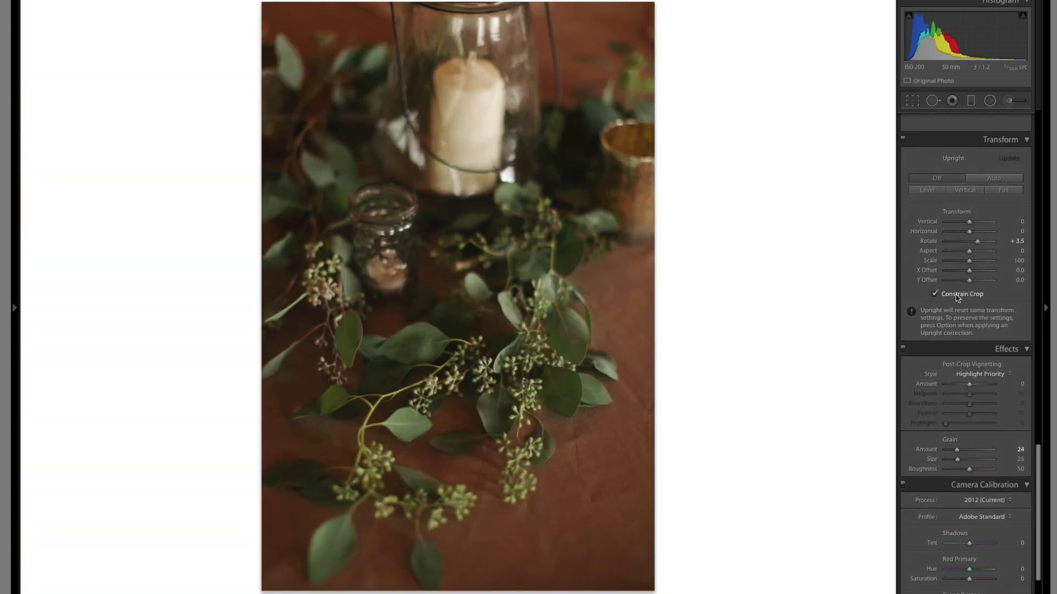
click(933, 294)
key(Right)
key(Right)
key(Right)
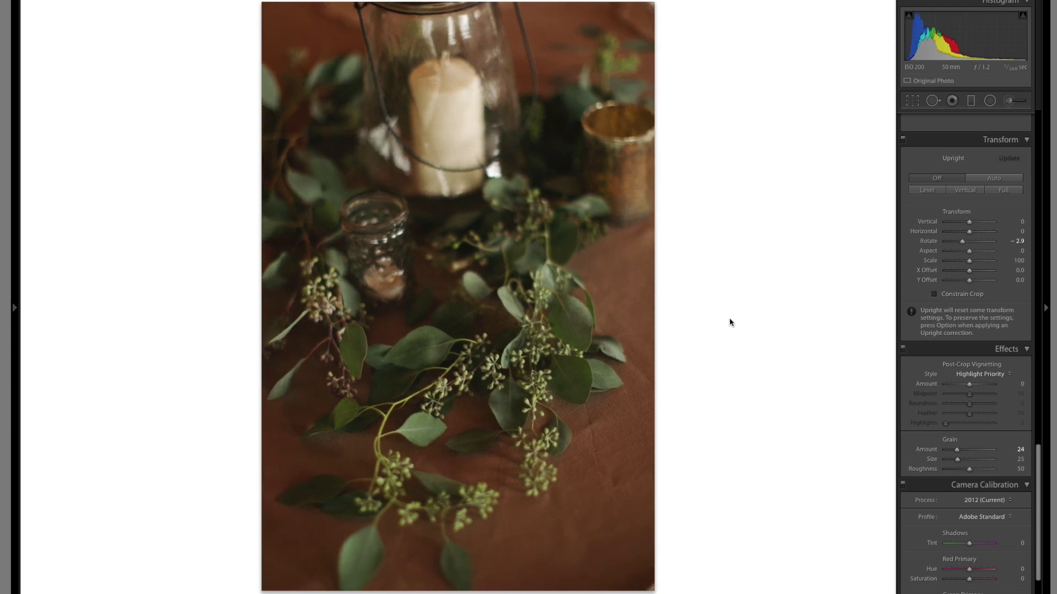
Set the background around the photo to Dark Gray and rotate the photo to −7.3.
right_click(731, 322)
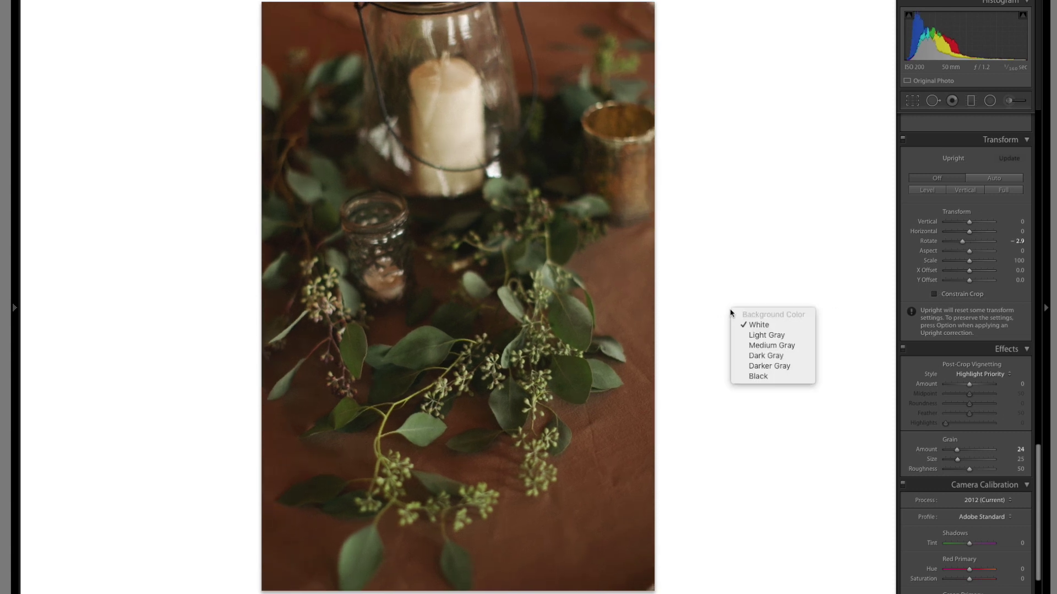
click(762, 356)
key(Right)
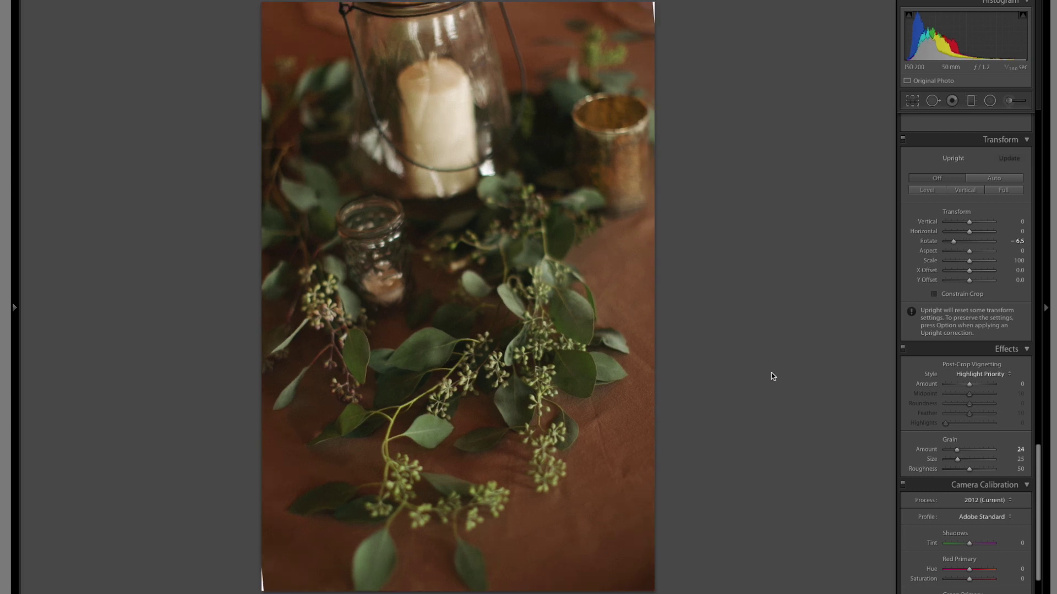
key(Right)
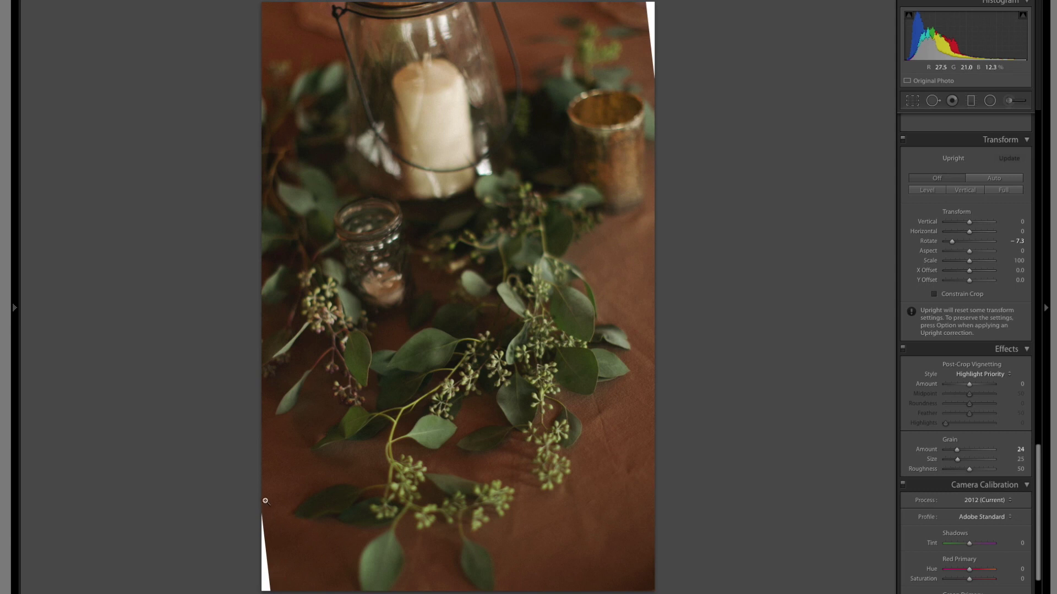
Switch the background around the photo to White and adjust the Transform rotation to −5.9.
right_click(743, 319)
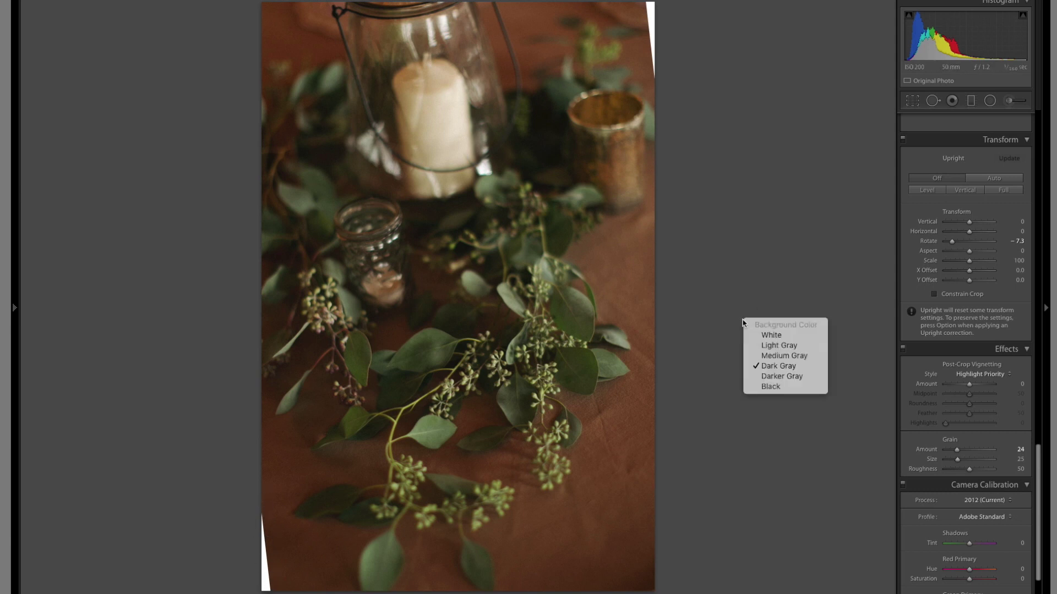
click(759, 337)
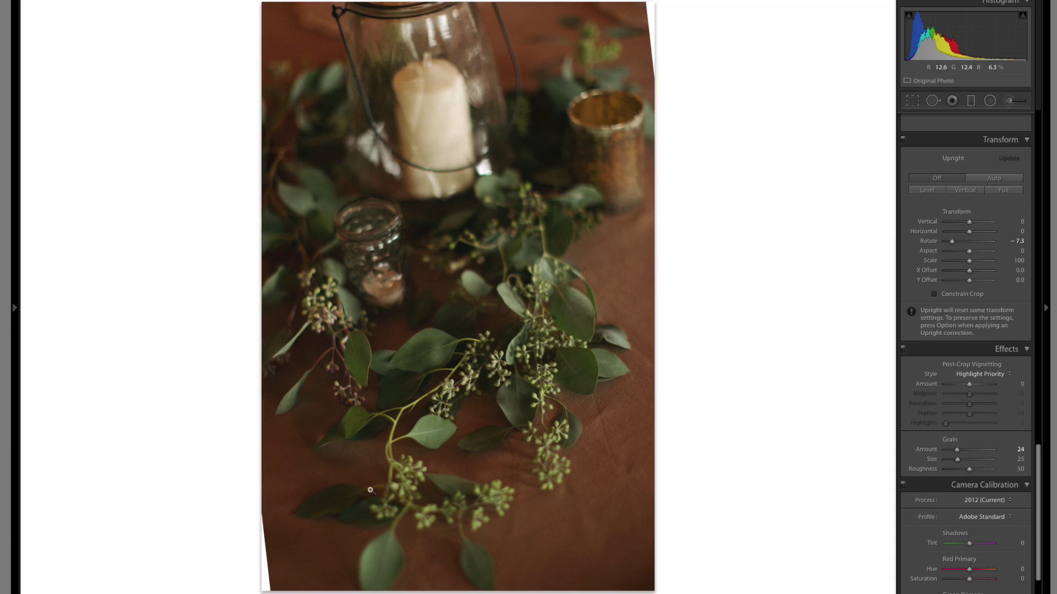
key(Right)
key(minus)
key(minus)
key(minus)
key(minus)
key(minus)
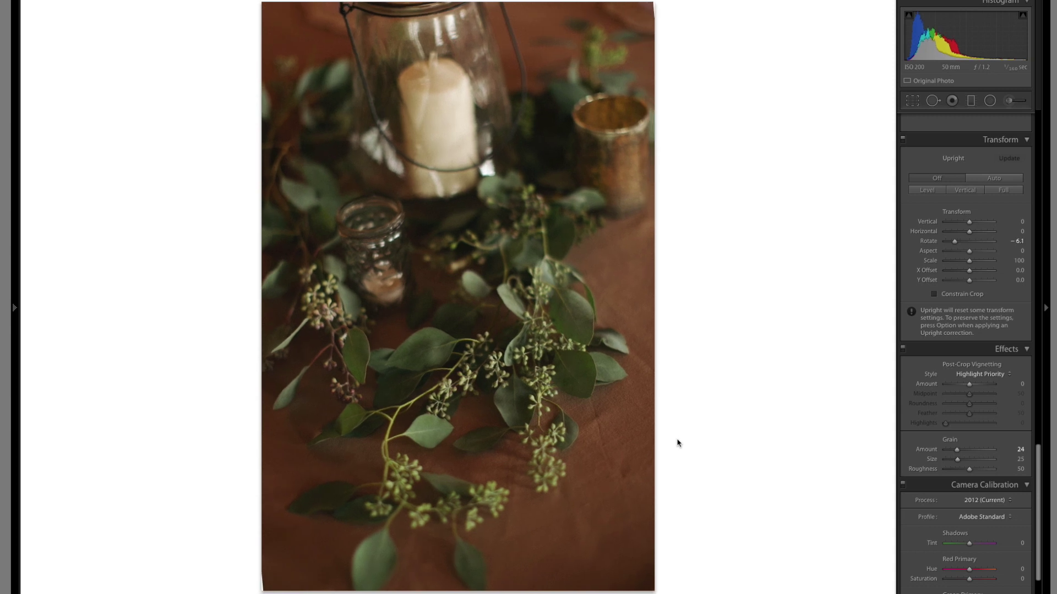
key(Right)
Try a Dark Gray background around the photo, and settle on Medium Gray.
right_click(692, 437)
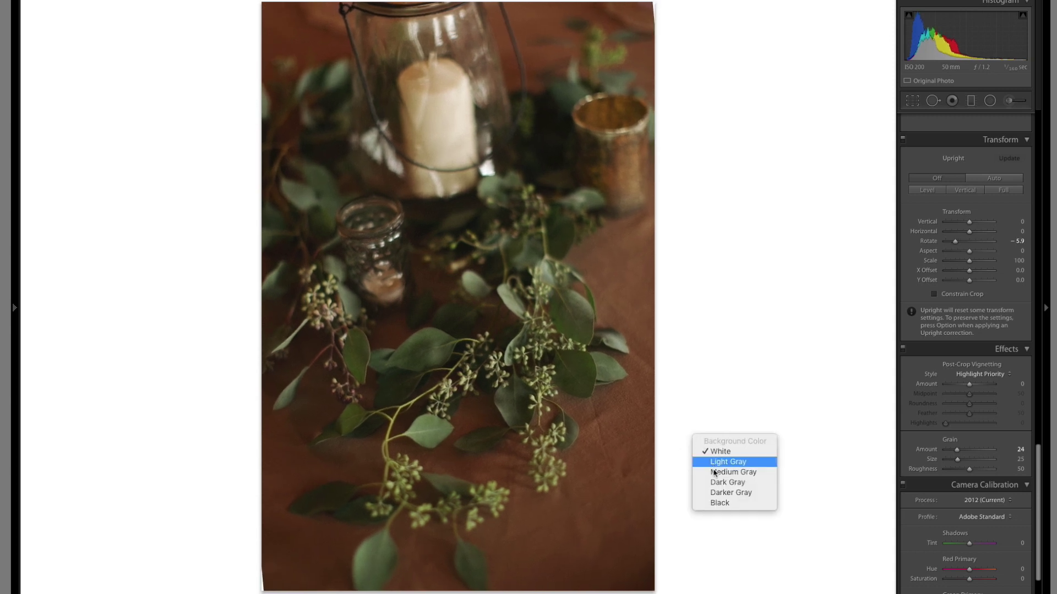
click(713, 482)
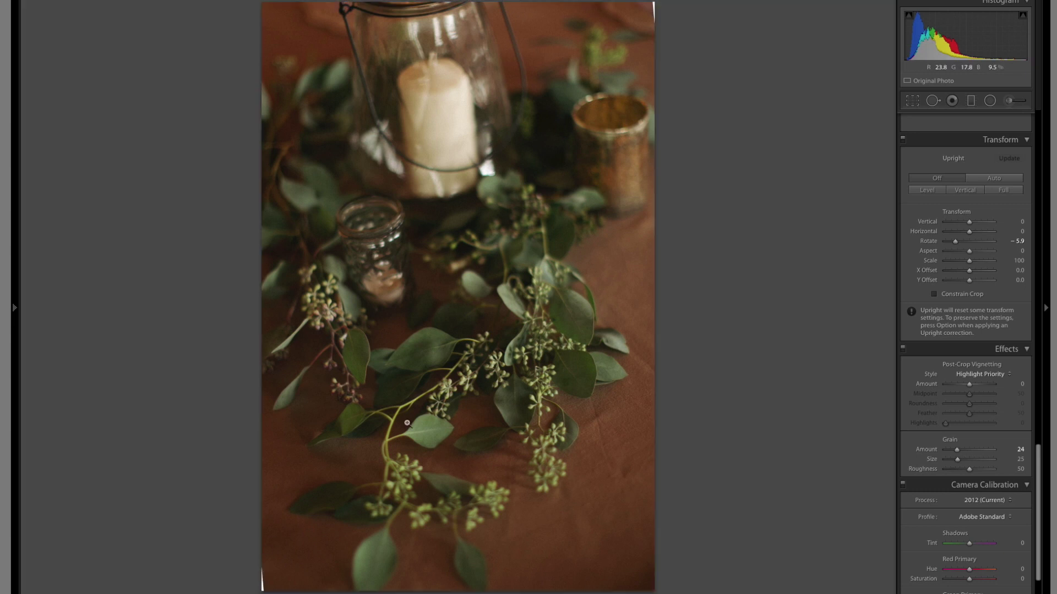
right_click(740, 215)
click(757, 253)
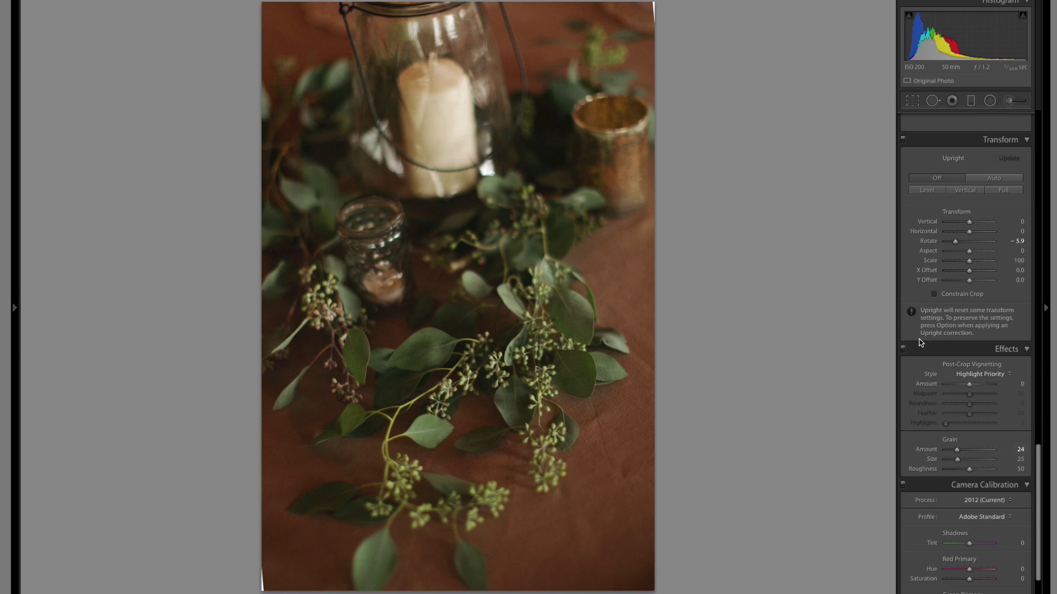
Enable Constrain Crop for the candle photo and adjust its Transform rotation to −3.7.
click(934, 295)
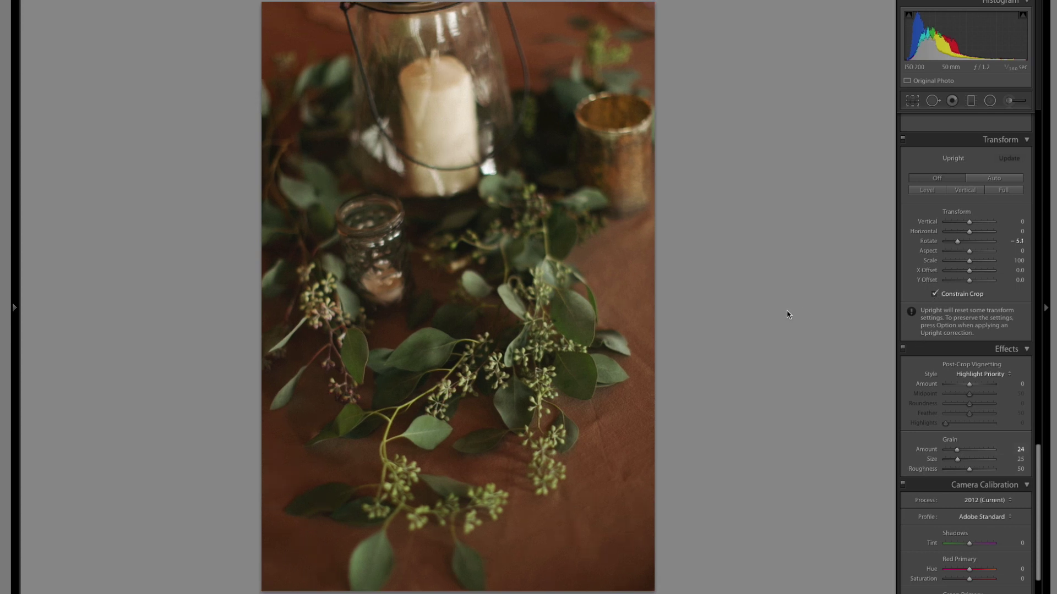
key(equal)
key(equal)
key(equal)
key(equal)
key(equal)
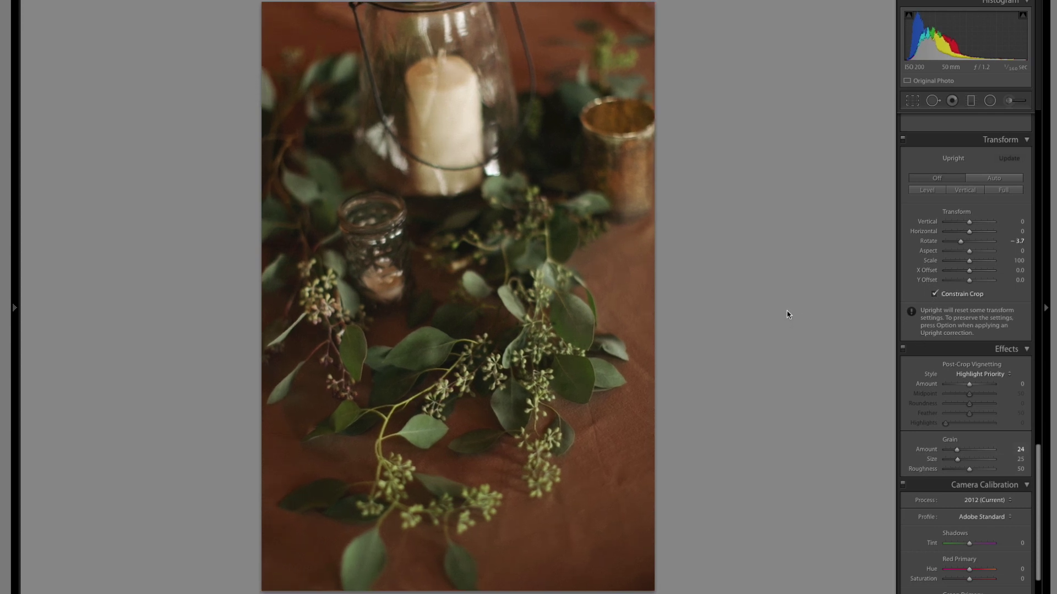
Reset the candle photo's adjustments and apply the personal "Fuji Preset +" user preset, briefly comparing it with the reset version.
scroll(994, 356, up, 10)
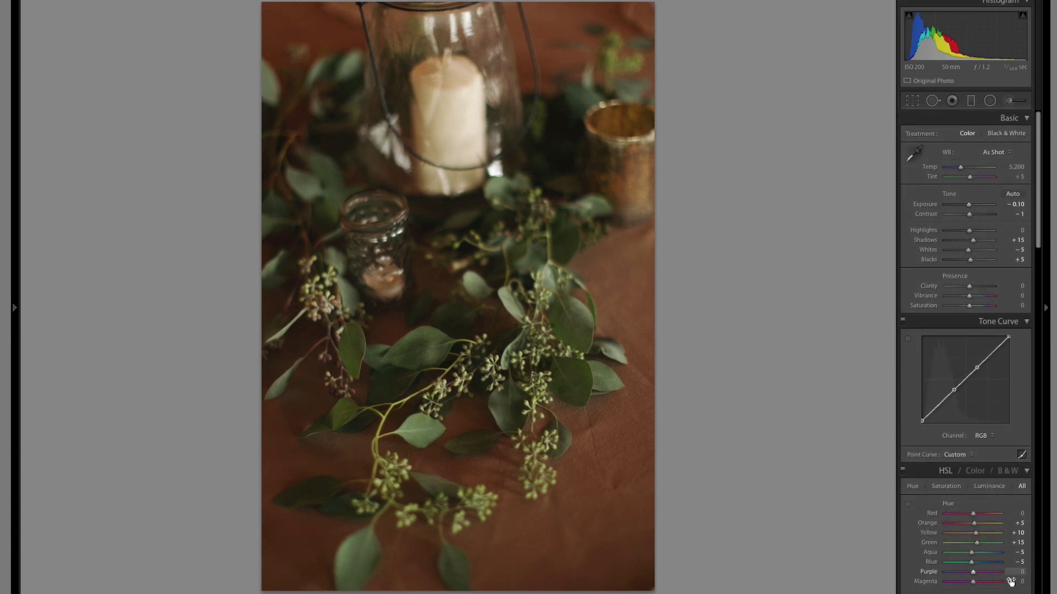
key(ctrl+shift+r)
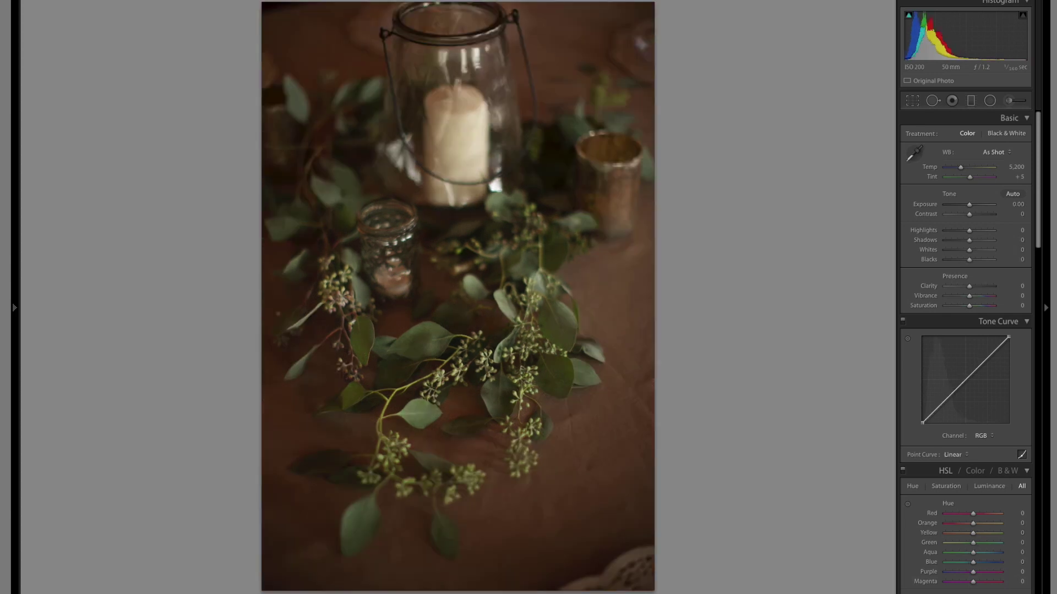
mouse_move(13, 349)
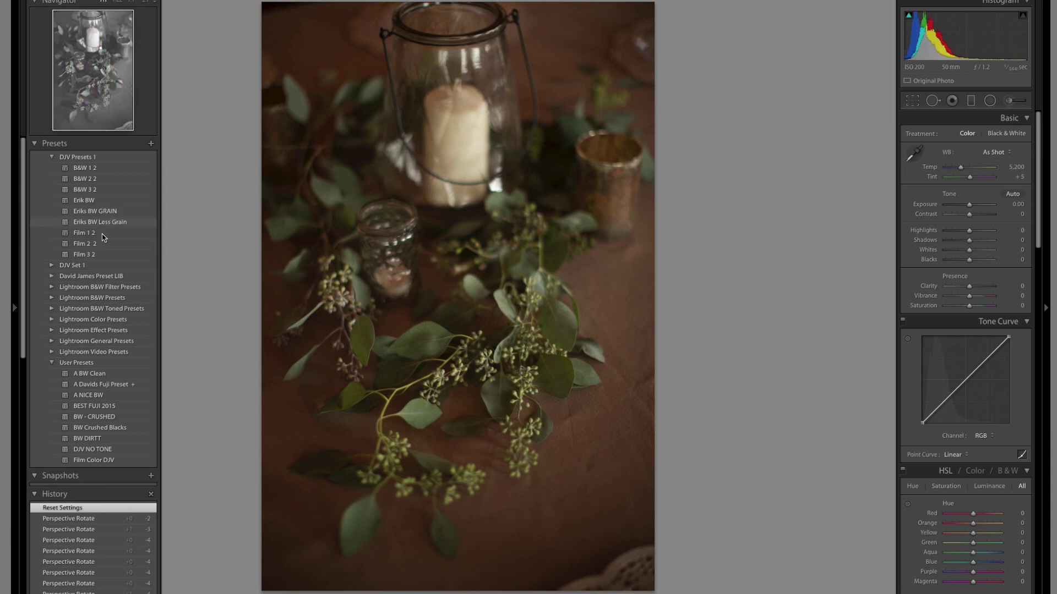
click(102, 384)
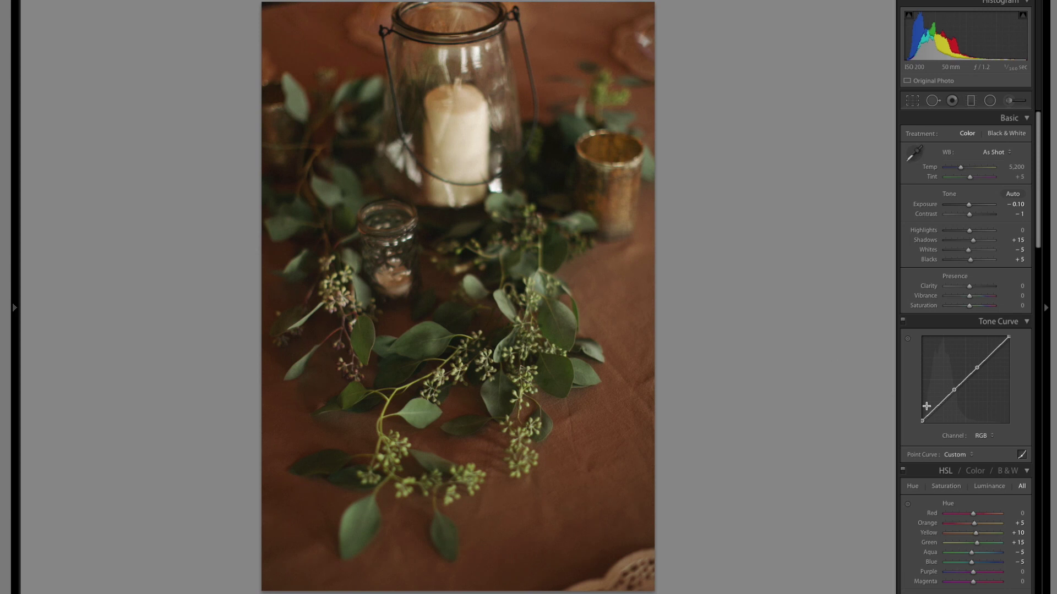
key(ctrl+shift+r)
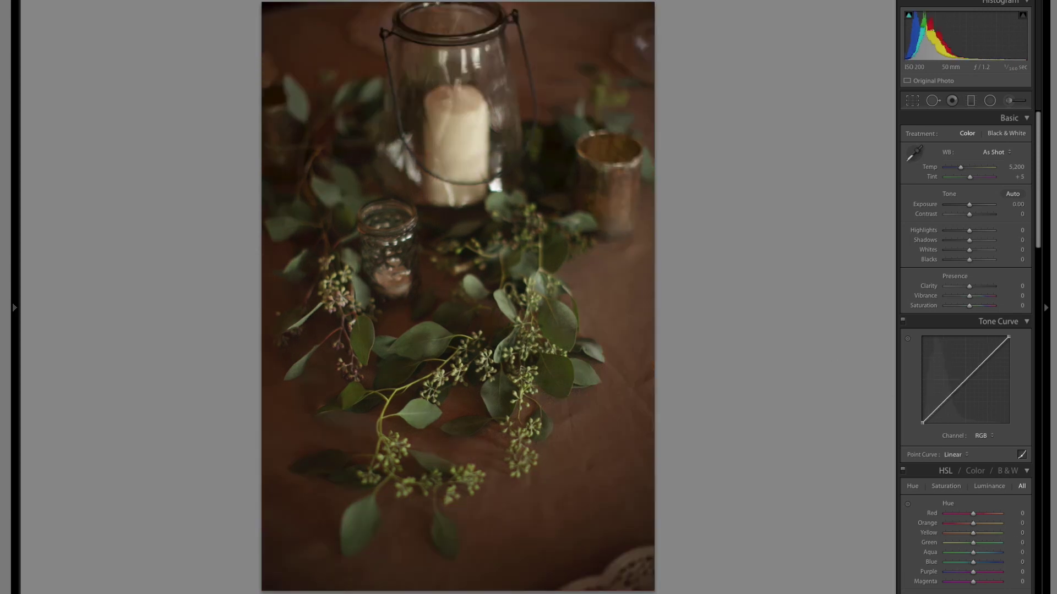
key(ctrl+z)
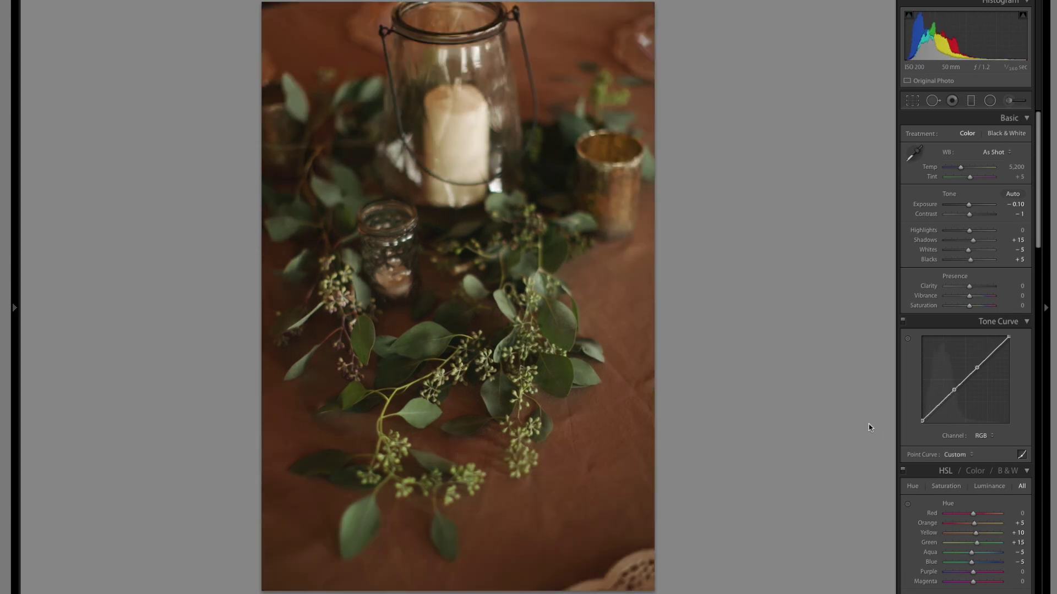
Set the lens profile's Vignetting correction amount to 79 for the candle photo.
scroll(985, 322, down, 10)
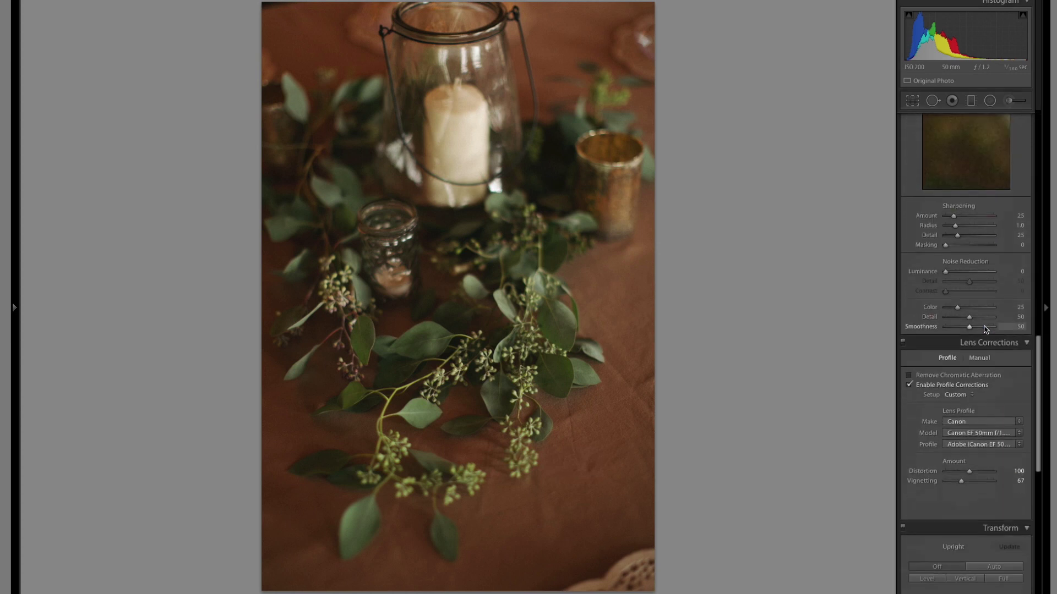
scroll(985, 329, down, 2)
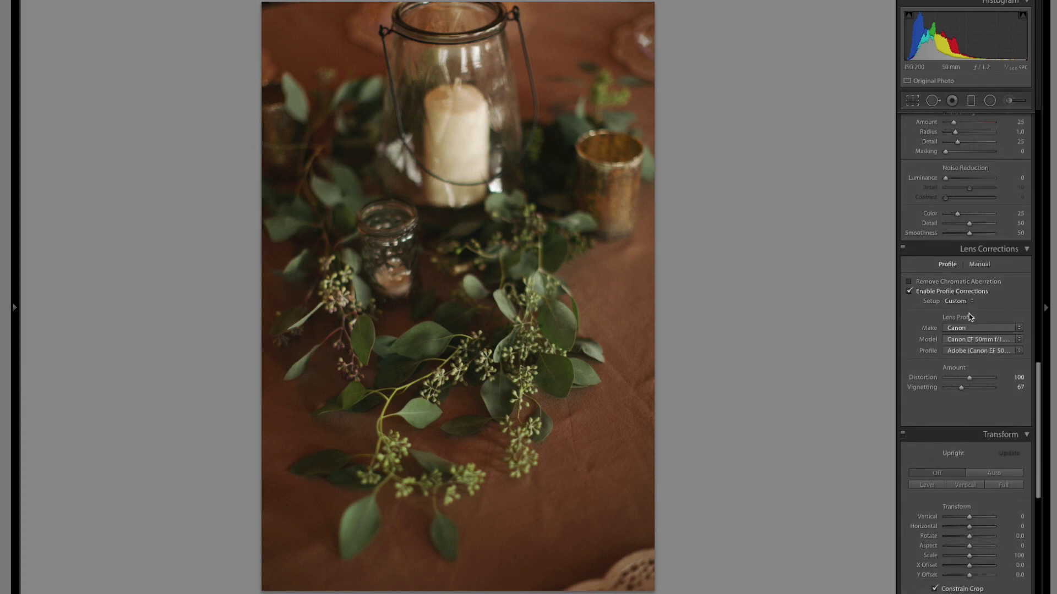
click(961, 388)
drag(960, 389, 964, 388)
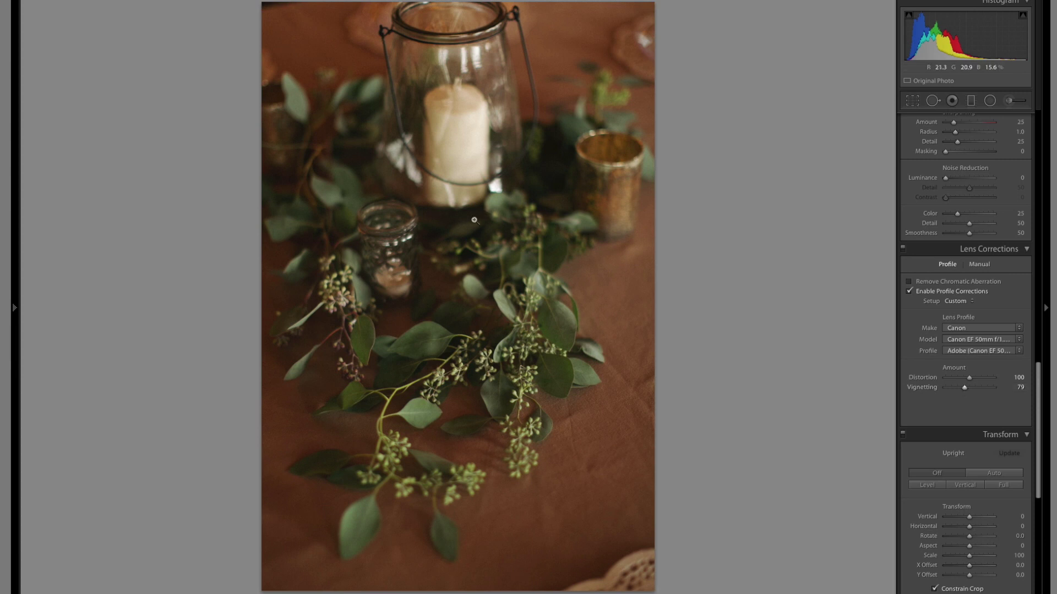
Rotate the candle photo slightly and try extreme exposures from −4.76 to +1.61, settling on an Exposure of +0.43.
scroll(936, 269, up, 15)
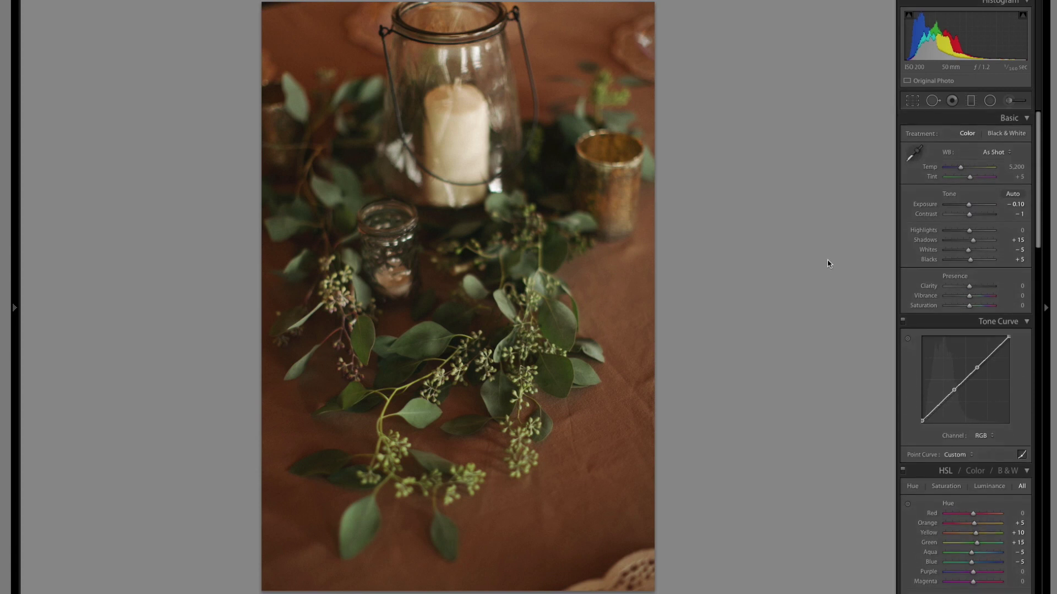
key(Right)
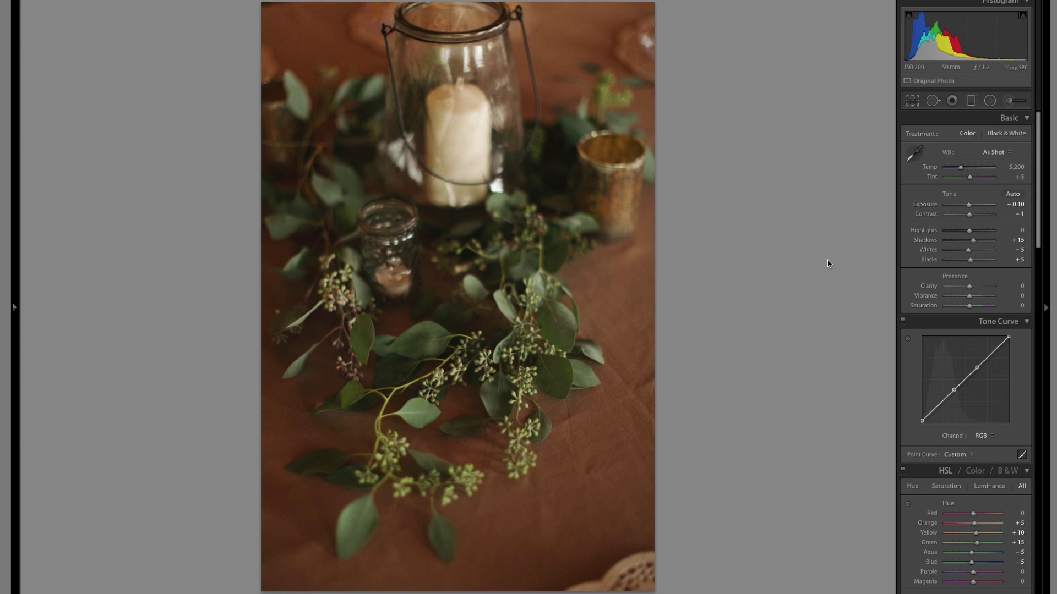
key(Right)
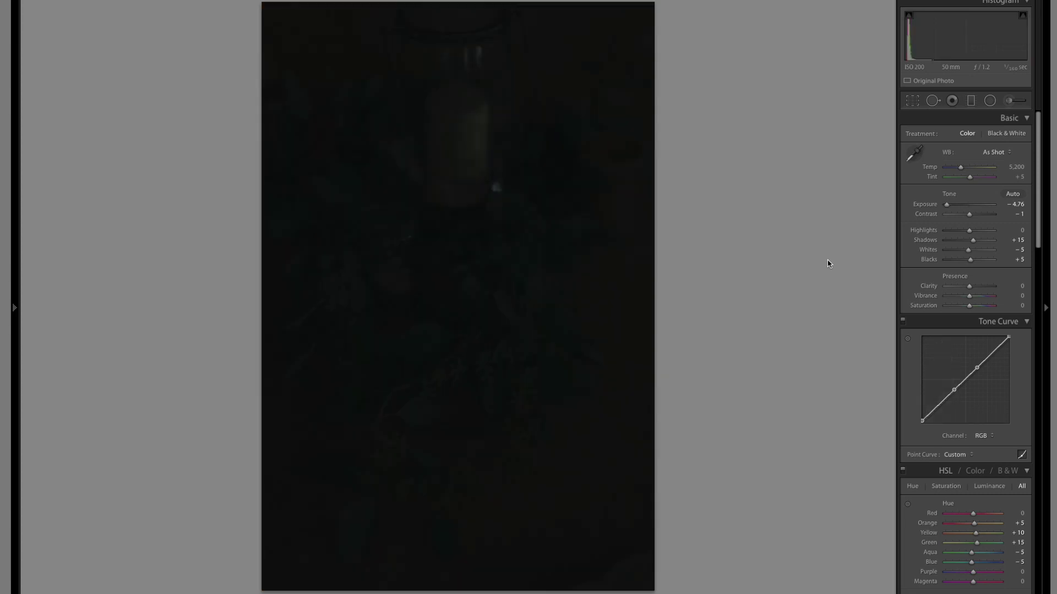
key(plus)
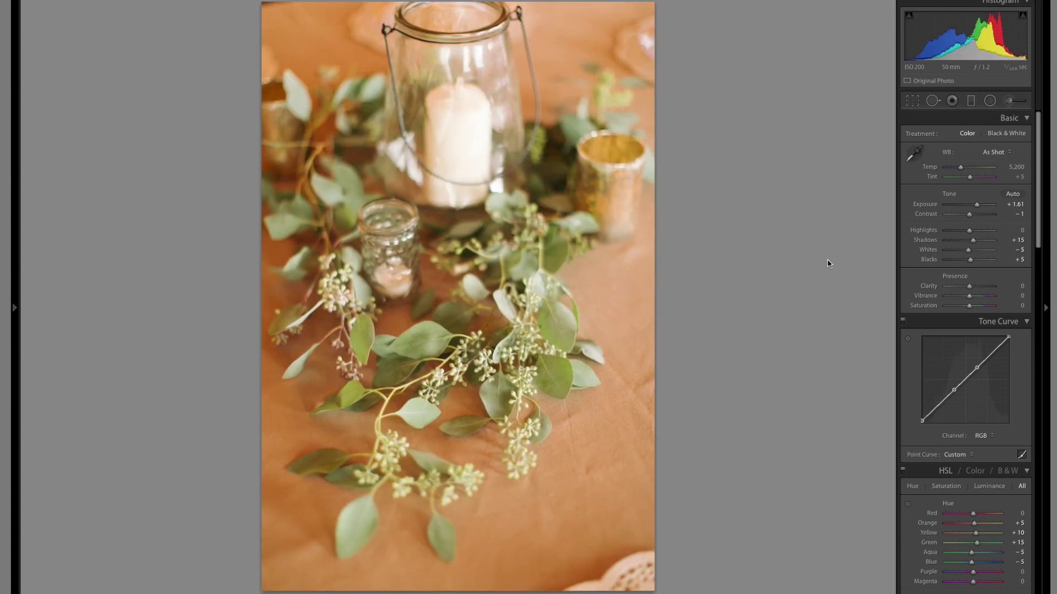
key(minus)
key(plus)
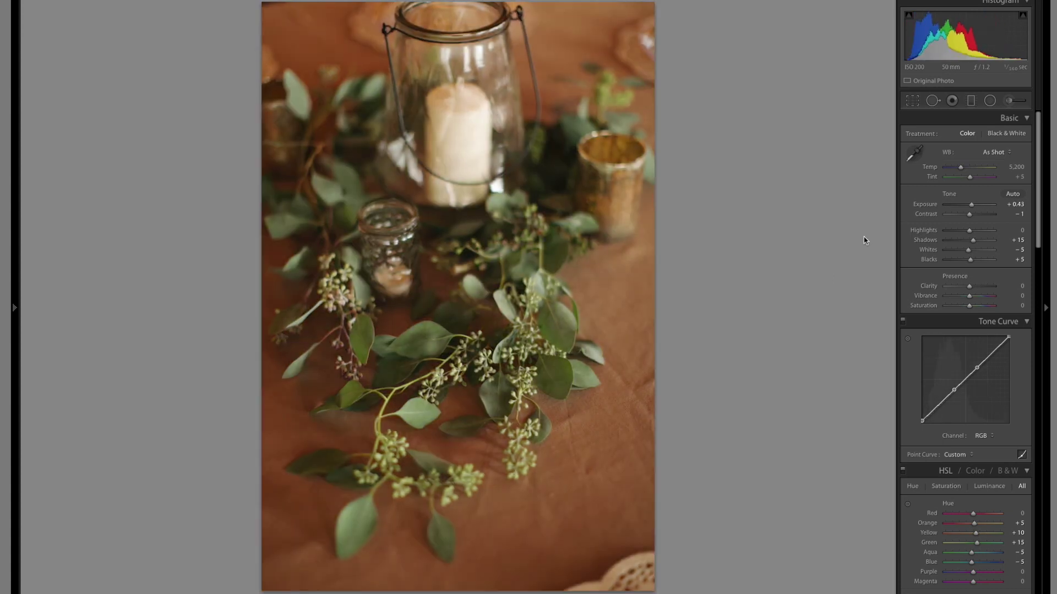
Set the candle photo's Temp to 4,614 and Shadows to −20, and go to the plate and cutlery photo.
drag(962, 168, 959, 168)
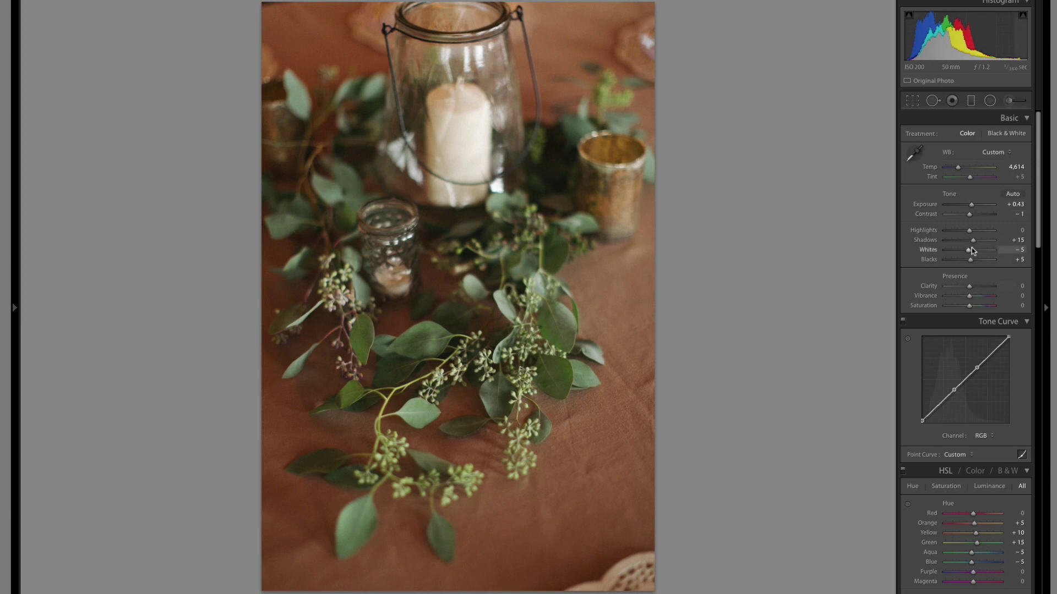
drag(973, 241, 967, 242)
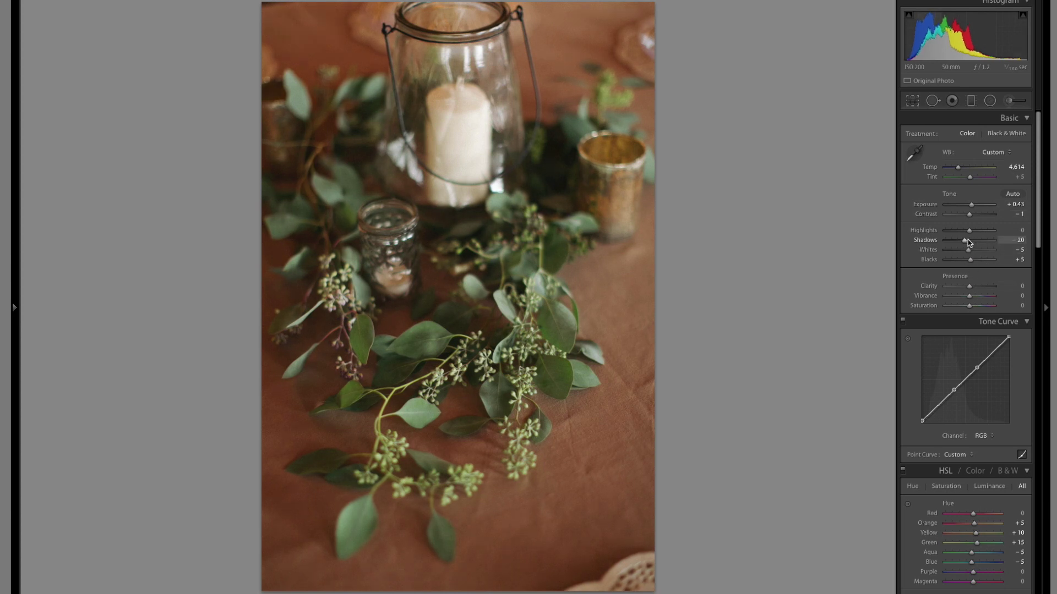
key(equal)
key(Right)
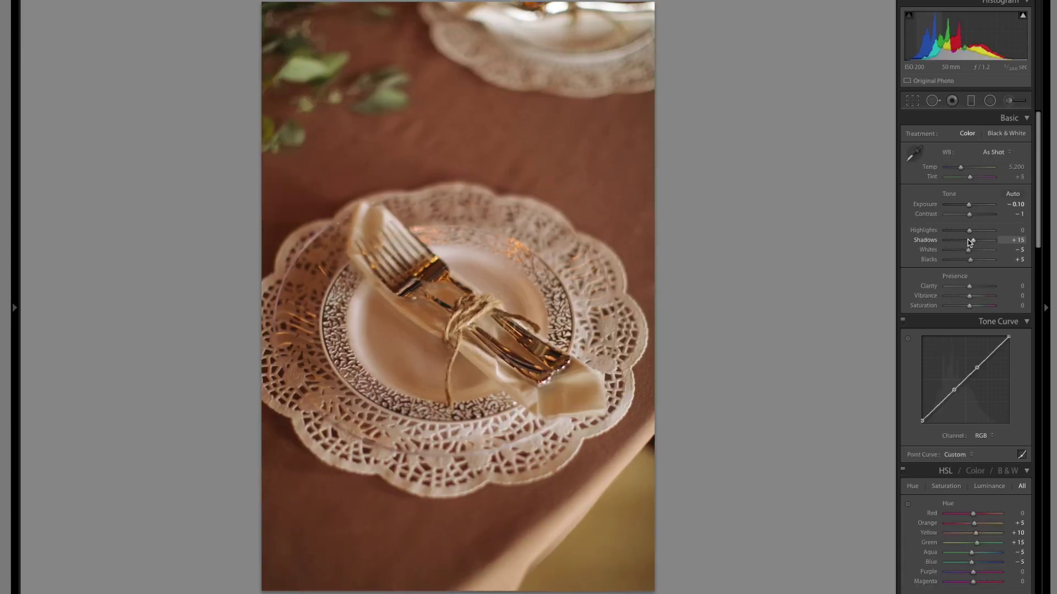
Apply auto white balance to the plate and cutlery photo, and adjust it to an Exposure of +0.35 and a Temp of 4,530.
key(shift+u)
key(=)
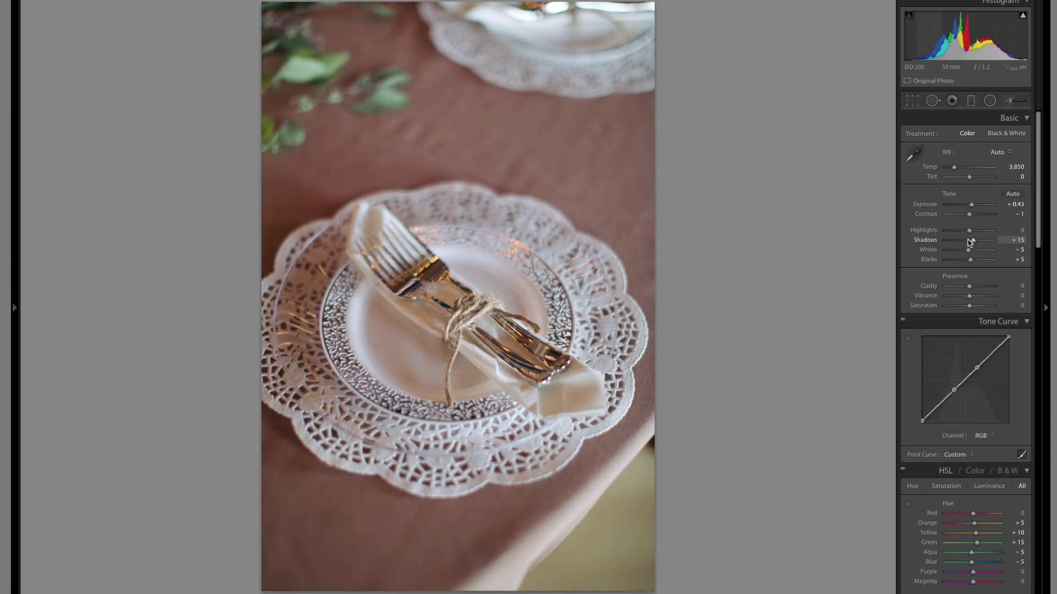
key(=)
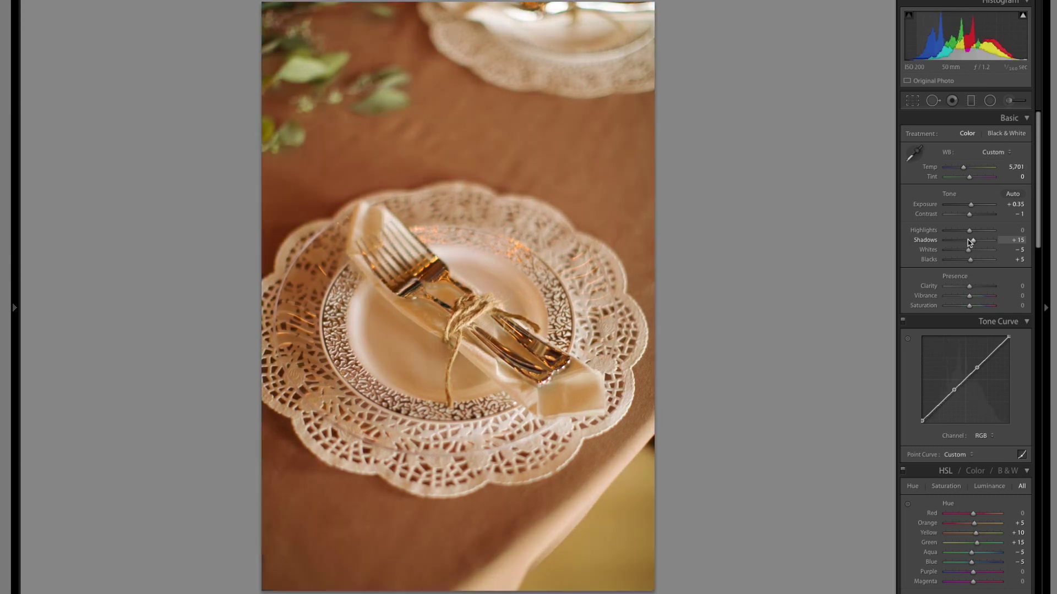
key(minus)
key(minus)
key(minus)
key(minus)
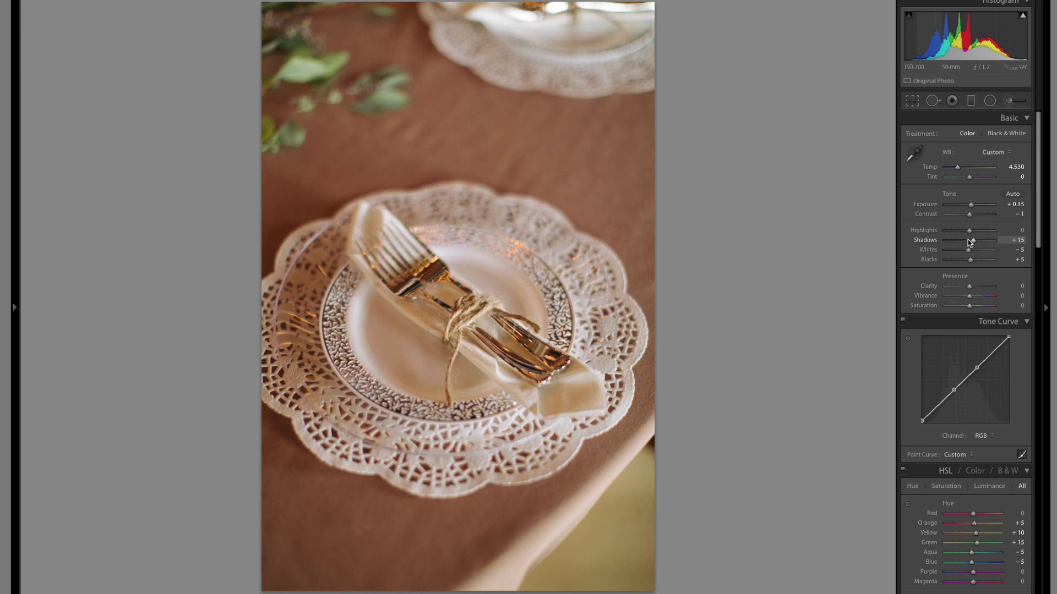
Fine-tune the plate and cutlery photo to a Temp of 4,436 and an Exposure of +0.43.
key(ctrl+z)
key(=)
key(=)
key(=)
key(=)
key(=)
key(=)
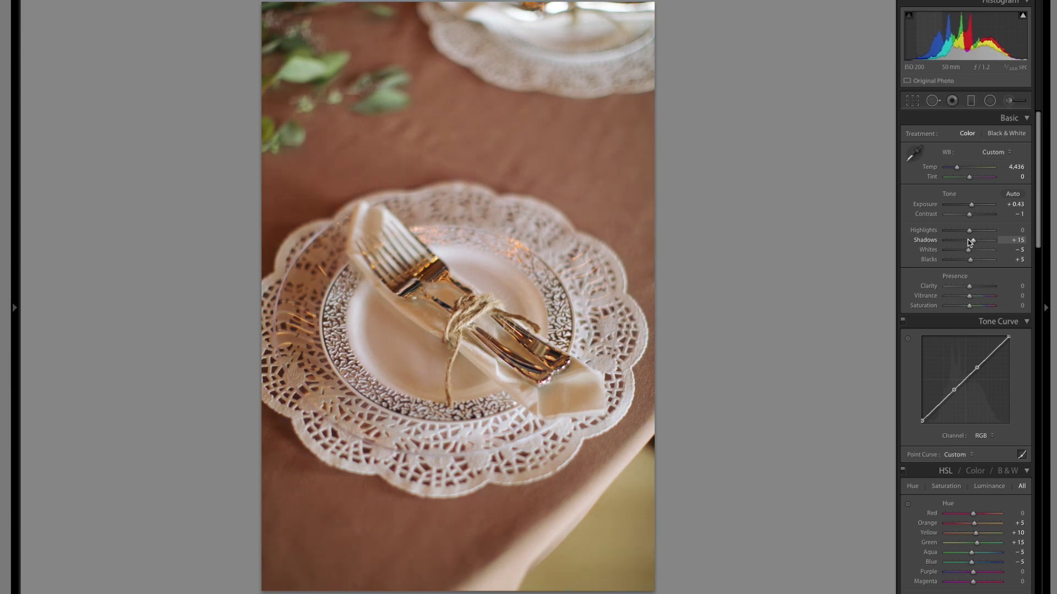
Copy the develop settings of the edited candle photo and paste them onto the darker candle lantern photo after the plate photo.
key(Right)
key(ctrl+z)
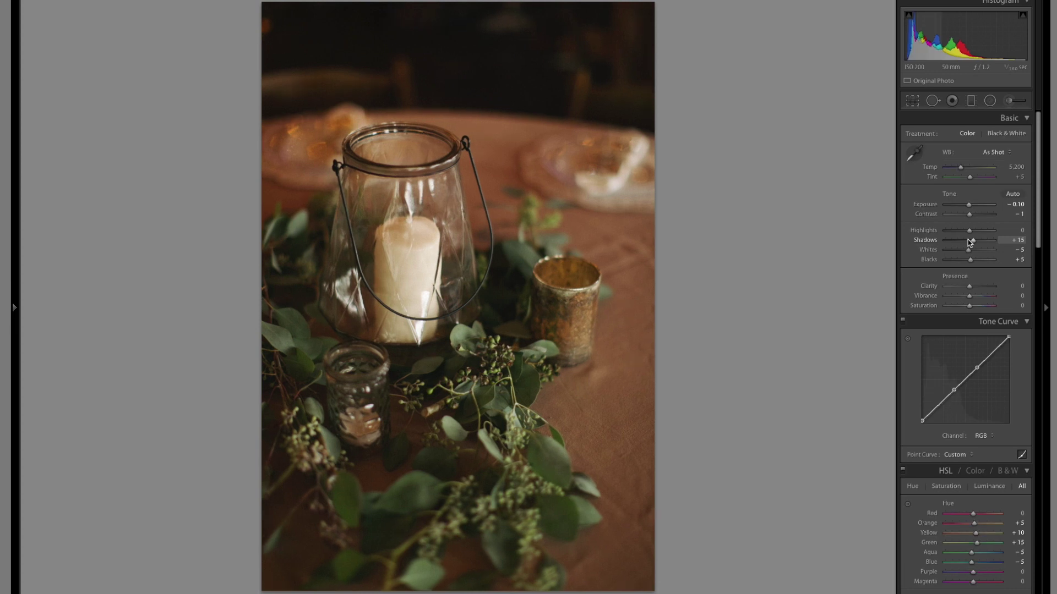
key(Left)
key(Left)
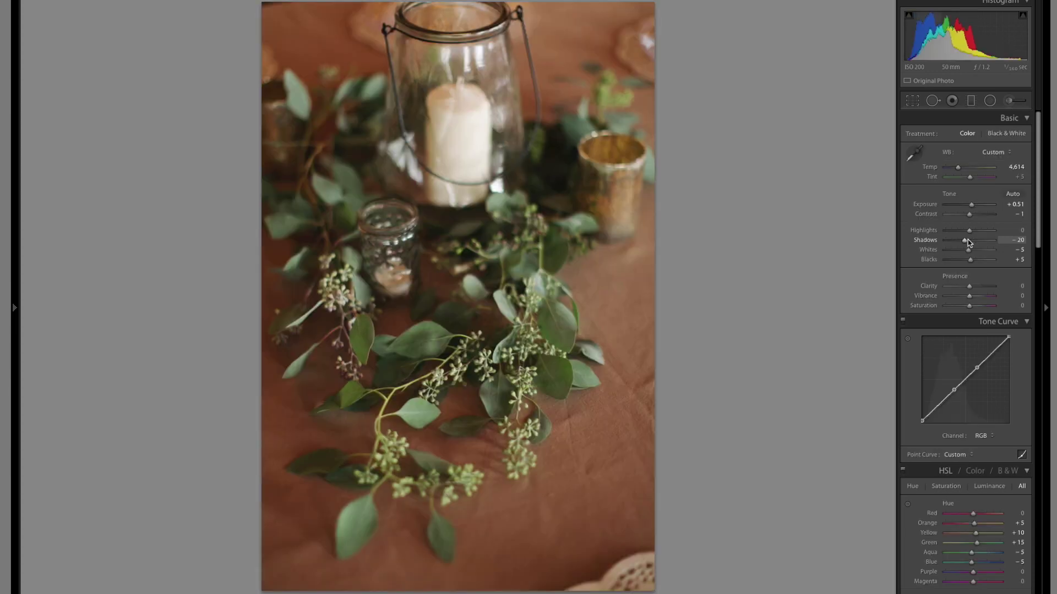
key(super+shift+c)
key(Return)
key(Right)
key(Right)
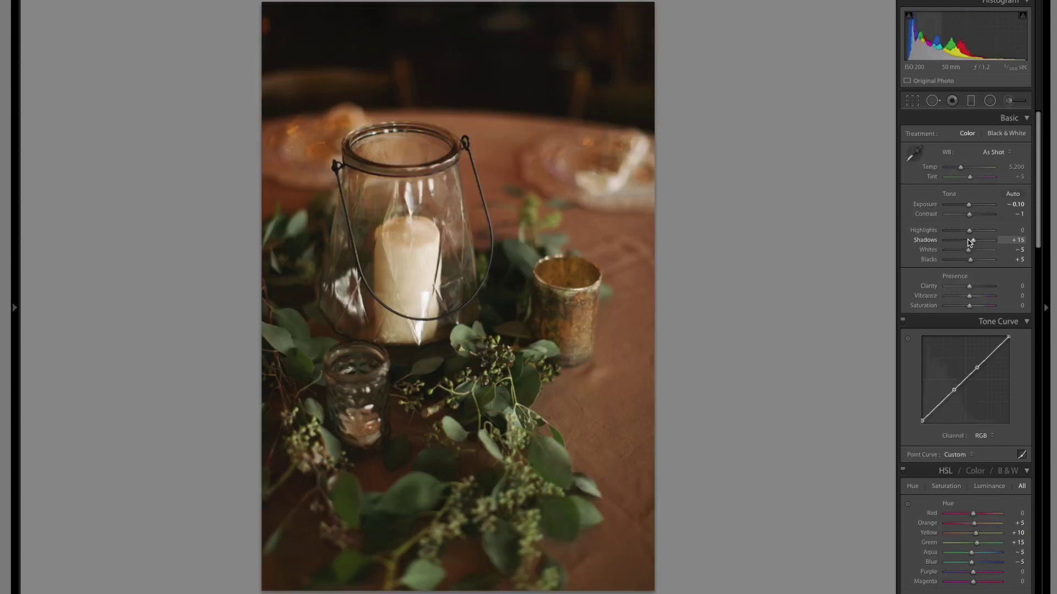
key(ctrl+shift+v)
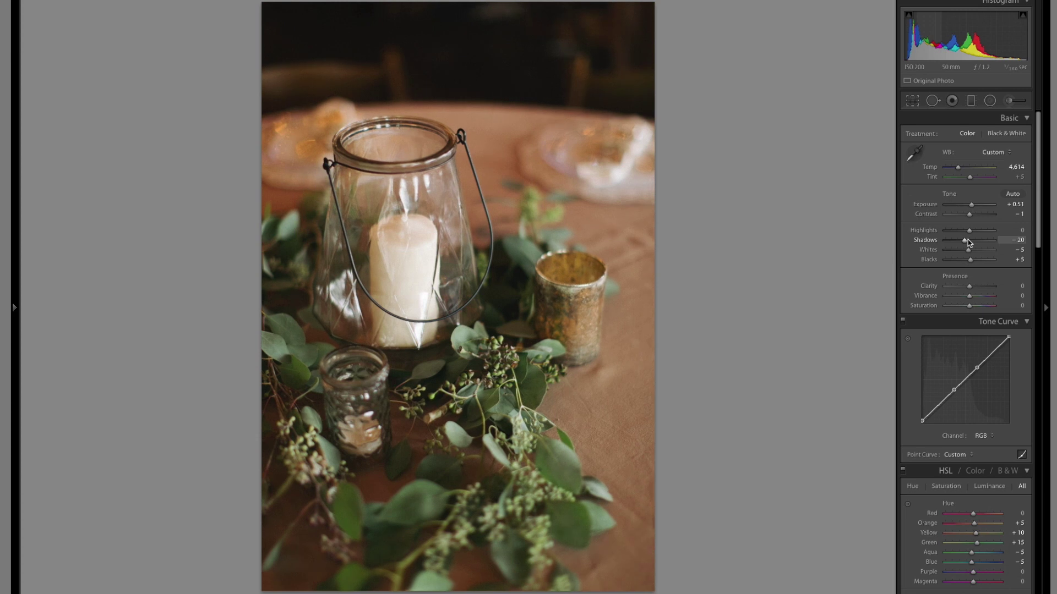
Apply auto white balance to the Bar Menu sign photo and fine-tune its Basic adjustments in small steps.
key(Right)
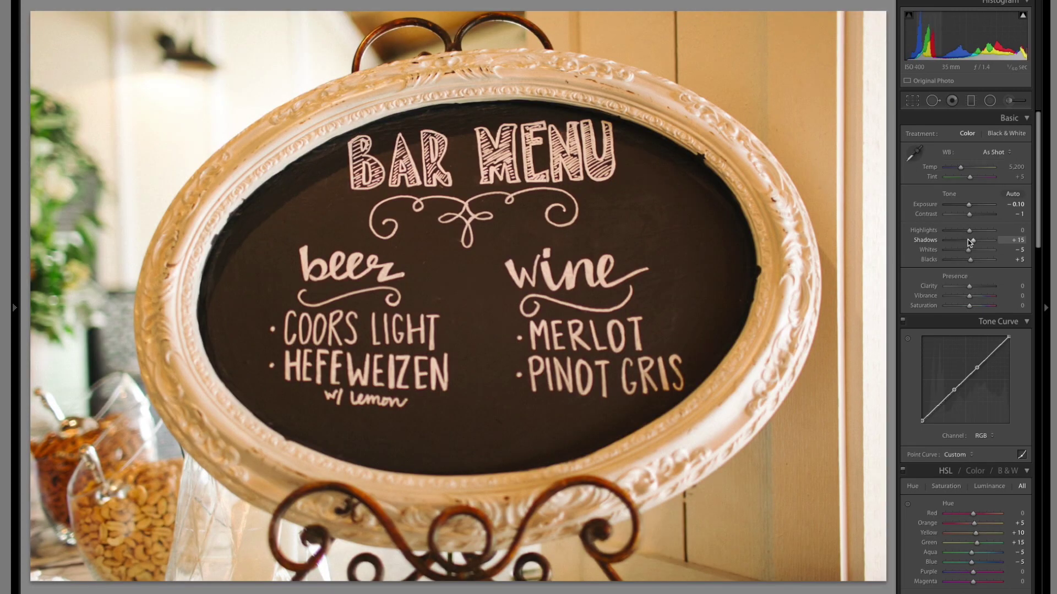
key(ctrl+shift+u)
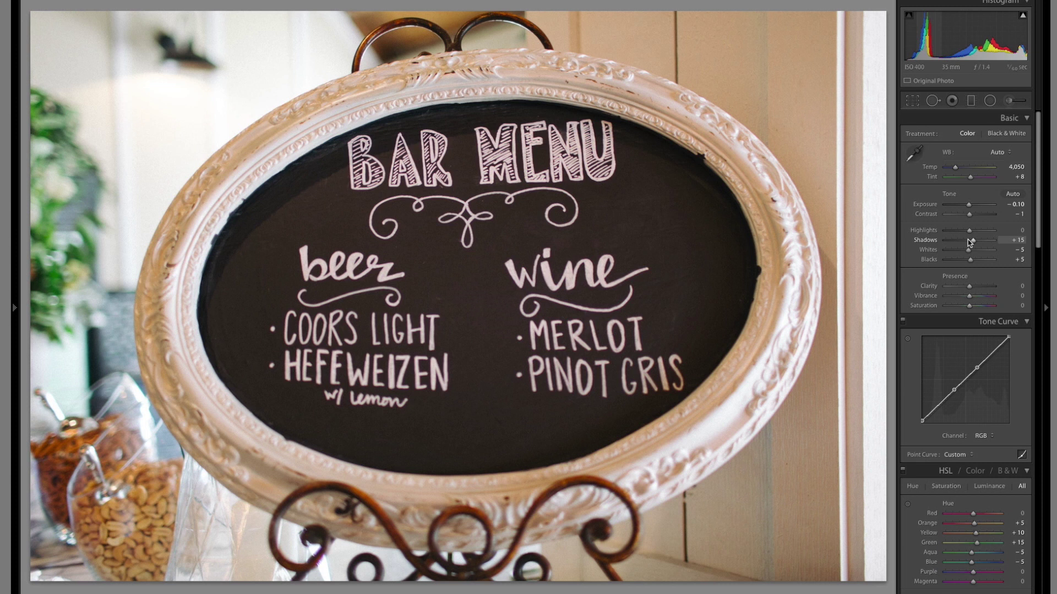
key(minus)
key(minus)
key(plus)
key(plus)
key(shift+minus)
Go to the wedding cake photo and set its Temp to 3,452, Tint to +9 and Exposure to +0.28.
key(Right)
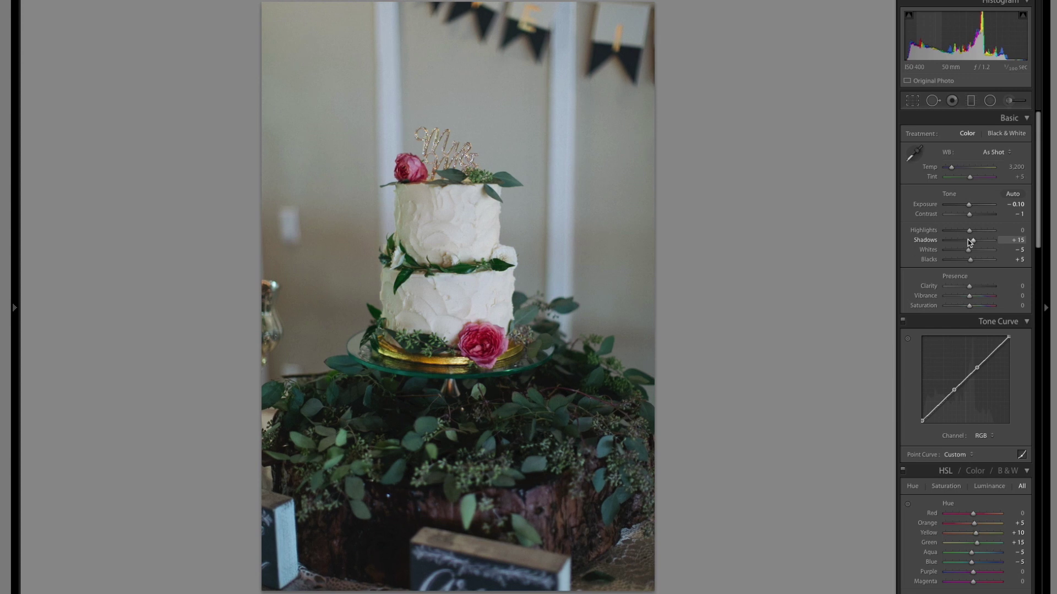
key(Right)
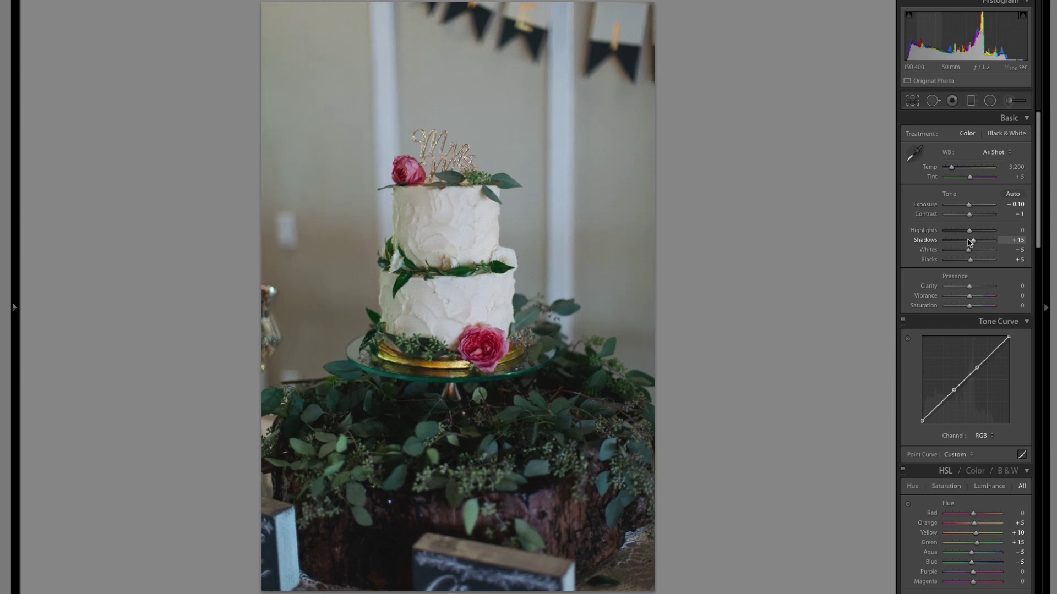
key(Right)
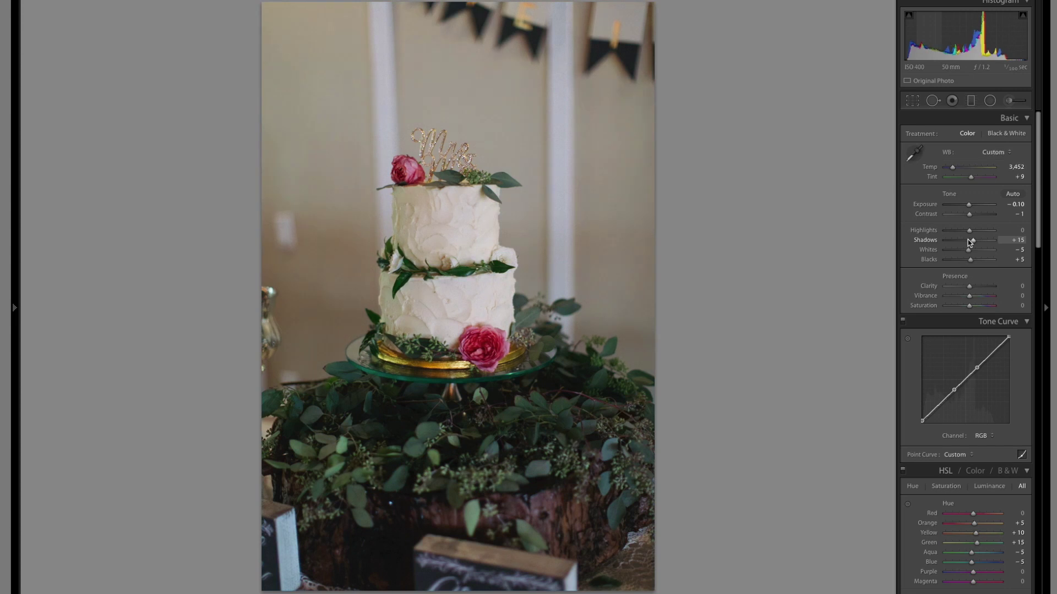
key(equal)
key(equal)
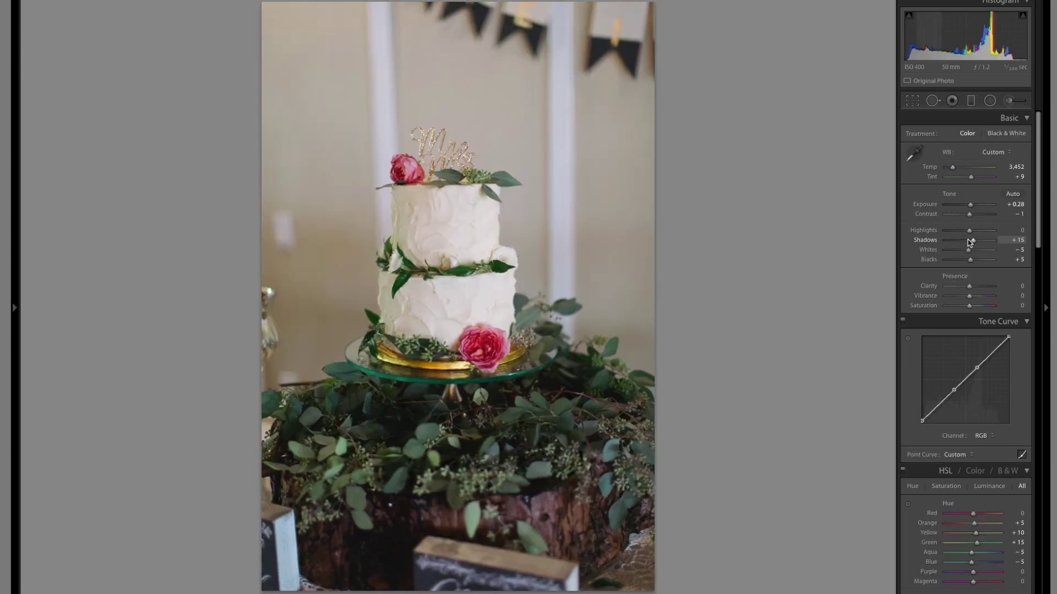
Select the photos from the edited cake to the rose close-up, excluding the reception hall photo, and synchronize the cake's develop settings to them.
mouse_move(441, 592)
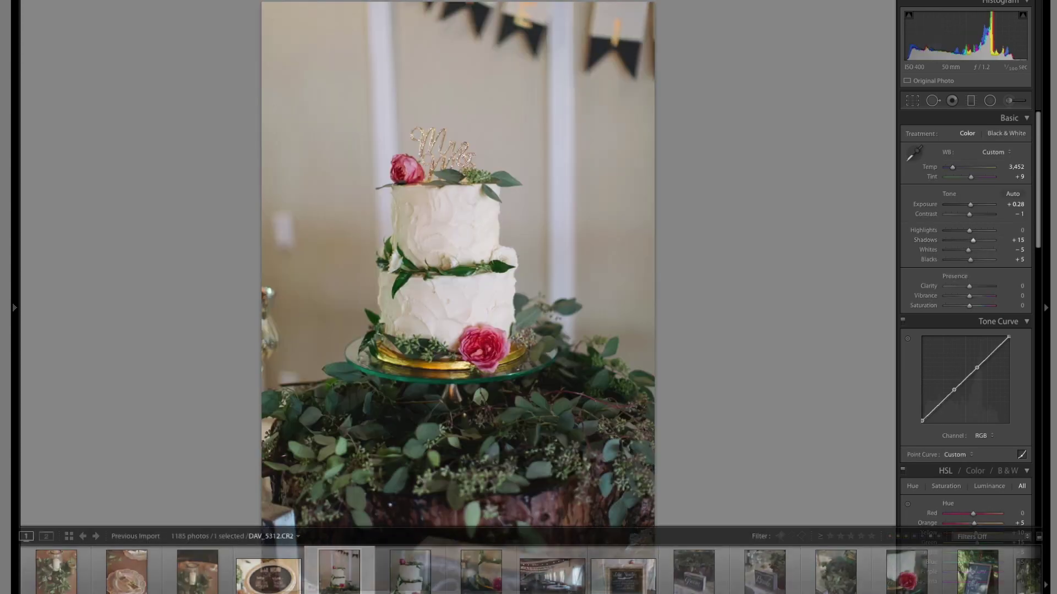
shift+click(493, 584)
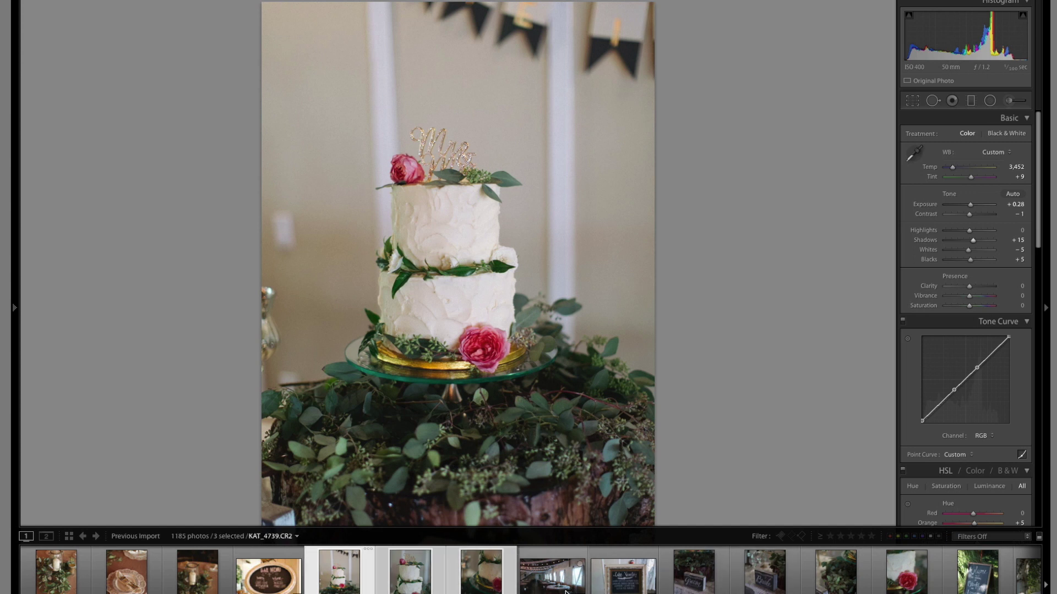
scroll(570, 589, down, 2)
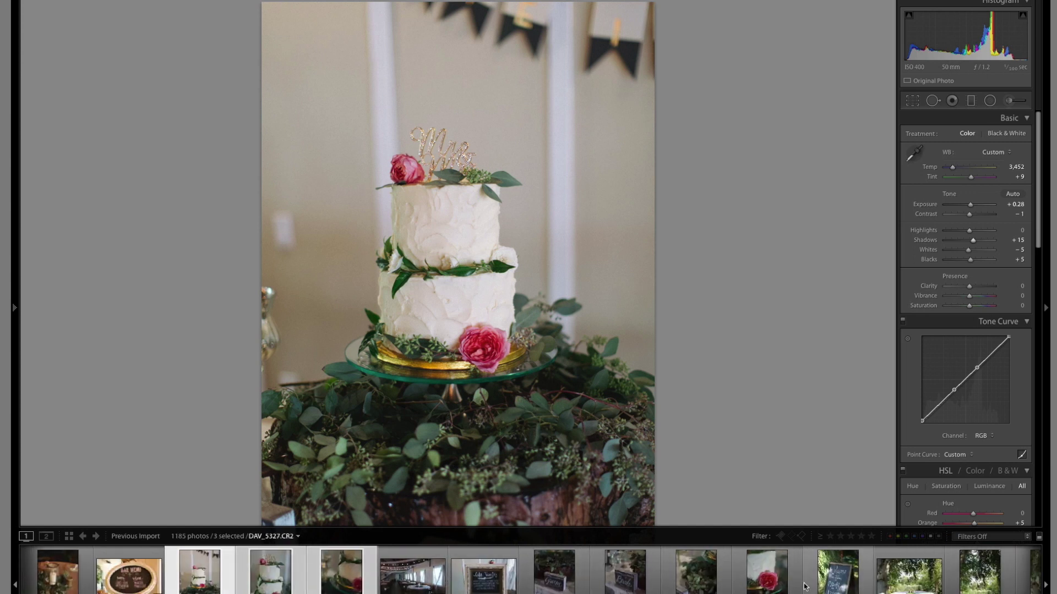
shift+click(771, 587)
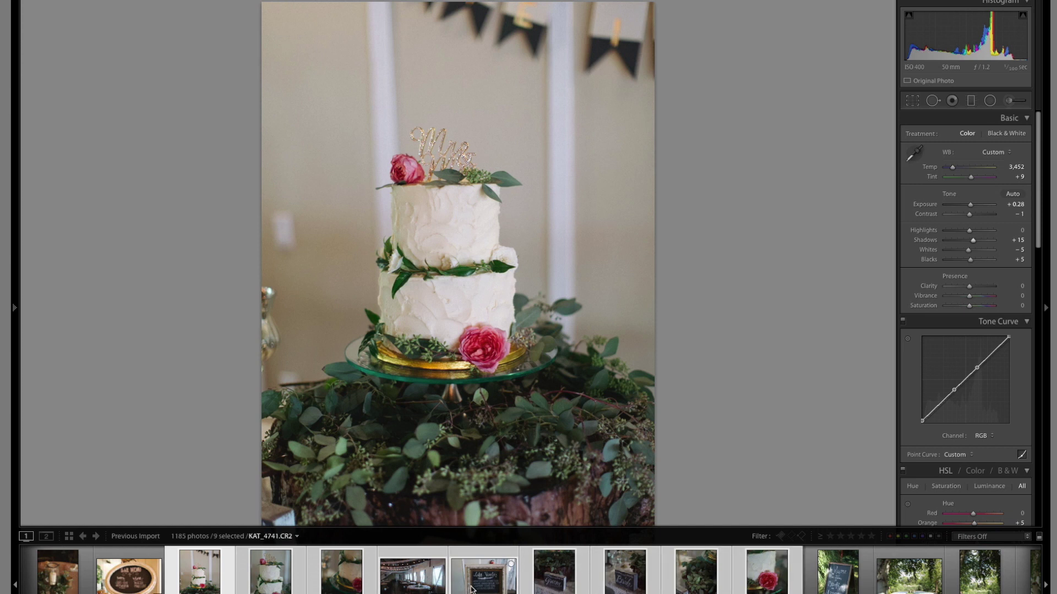
ctrl+click(394, 588)
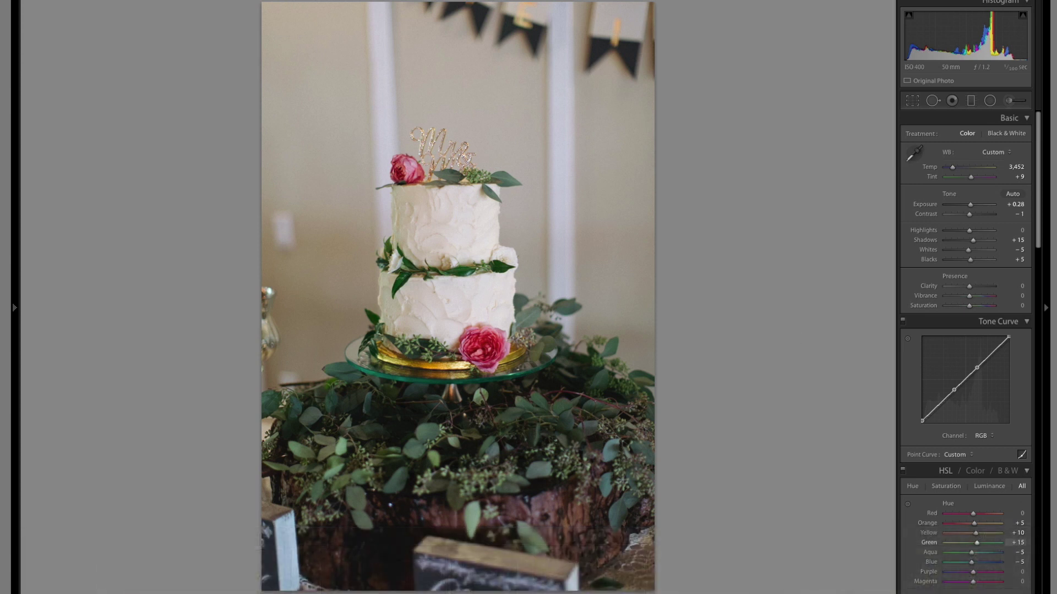
key(super+shift+s)
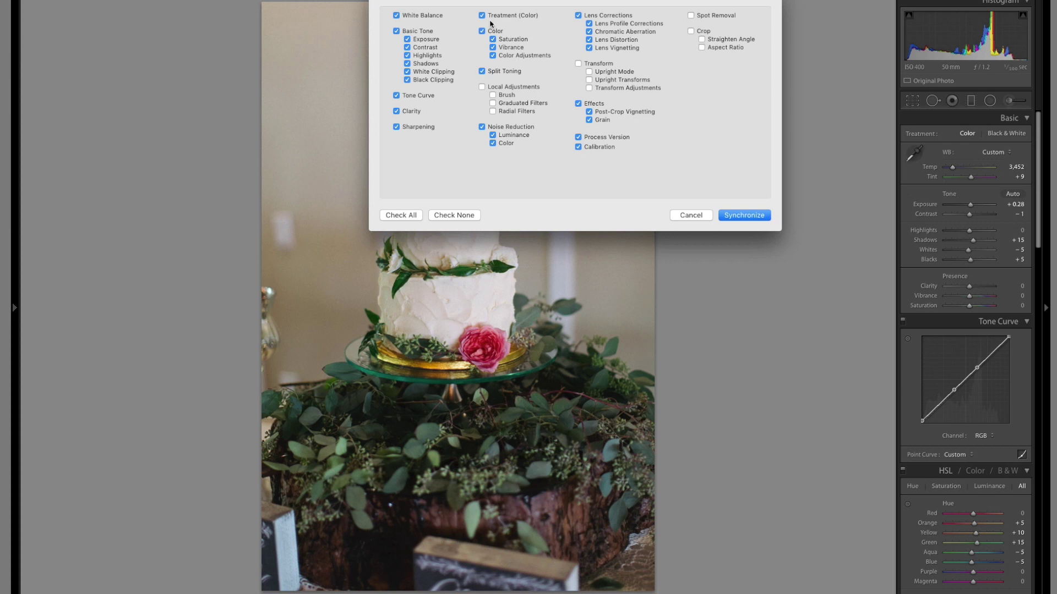
click(735, 216)
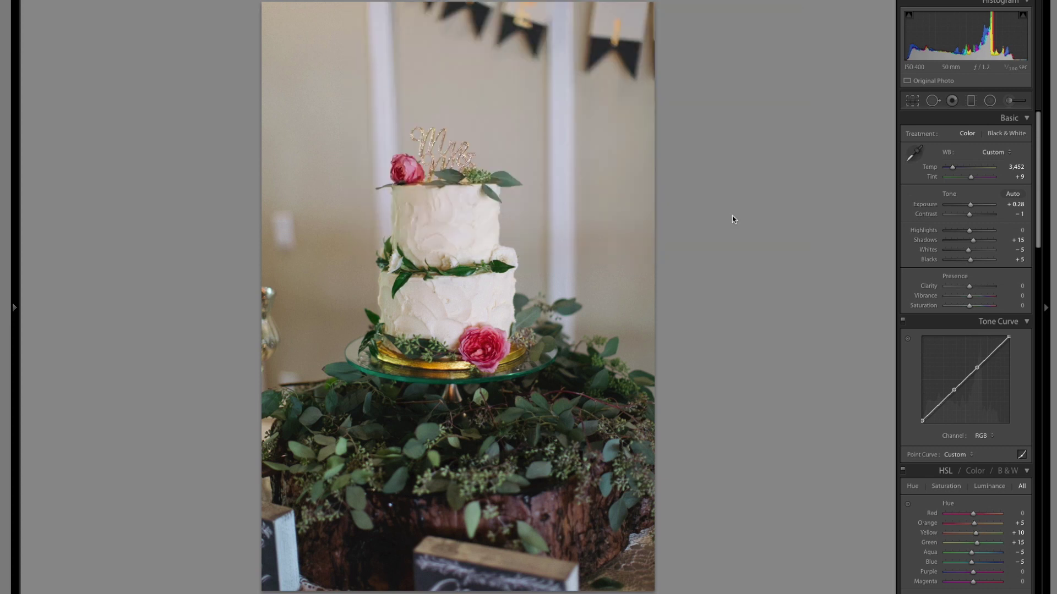
Open the closer two-tier cake photo, raise its Exposure to +0.43 and fine-tune the adjustment in small steps.
mouse_move(235, 592)
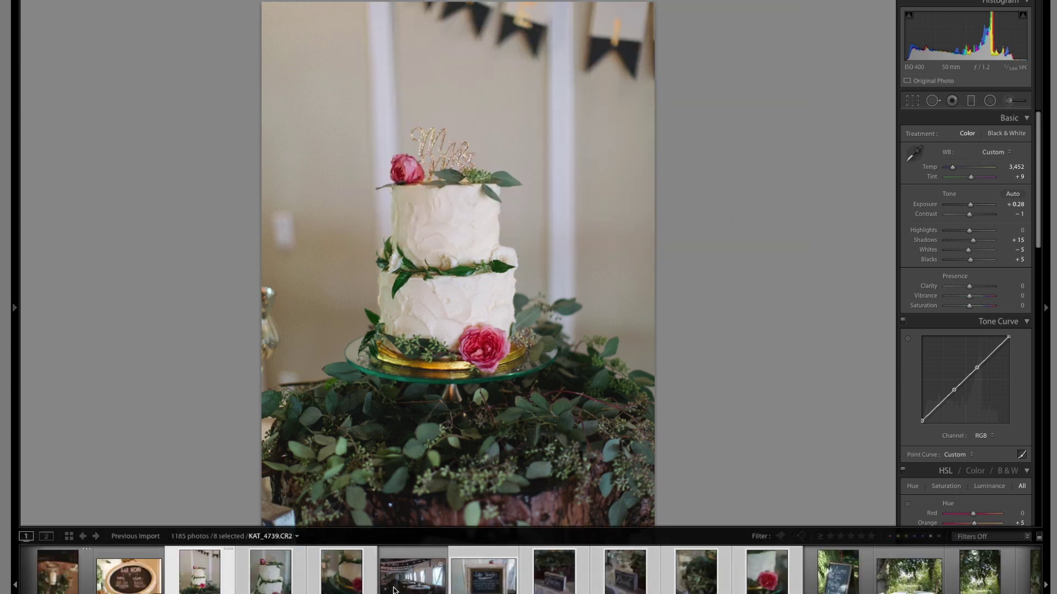
click(264, 576)
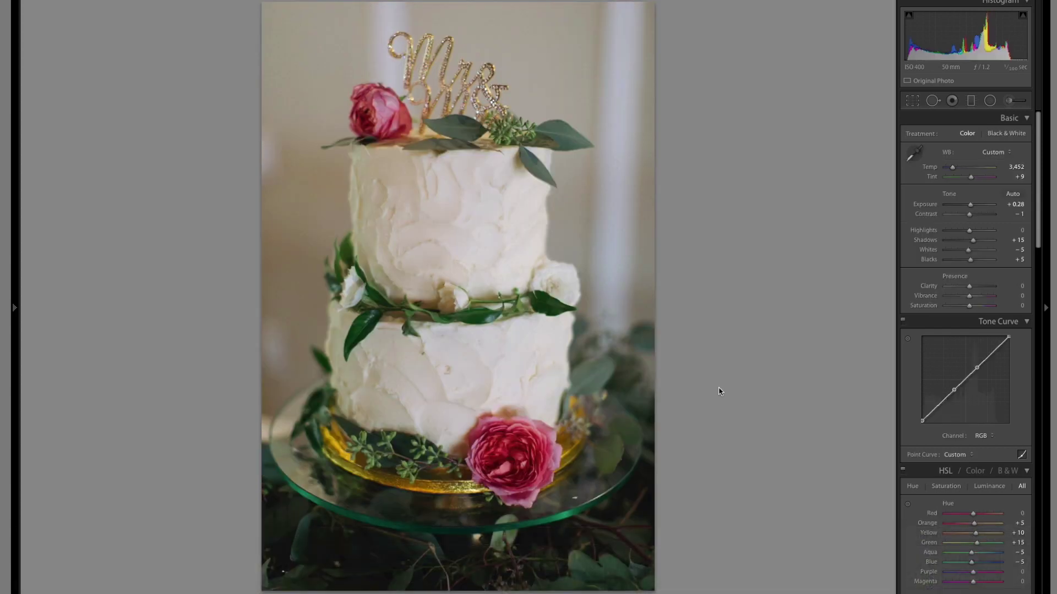
key(equal)
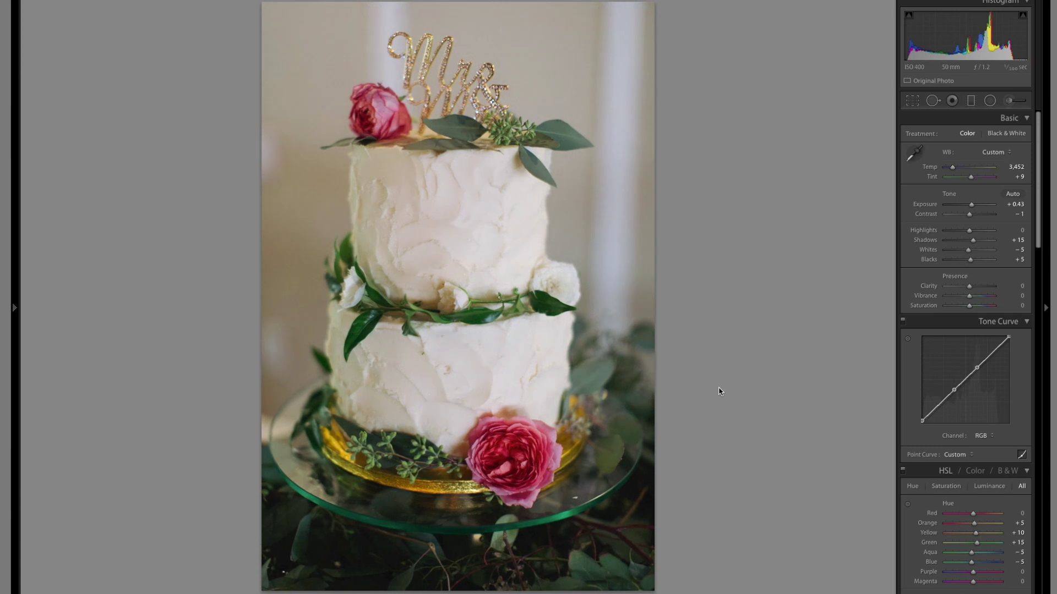
key(minus)
key(minus)
key(minus)
key(minus)
key(minus)
key(equal)
Go to the dark cake stand detail photo, set its Exposure to +1.61 and apply auto white balance.
key(Right)
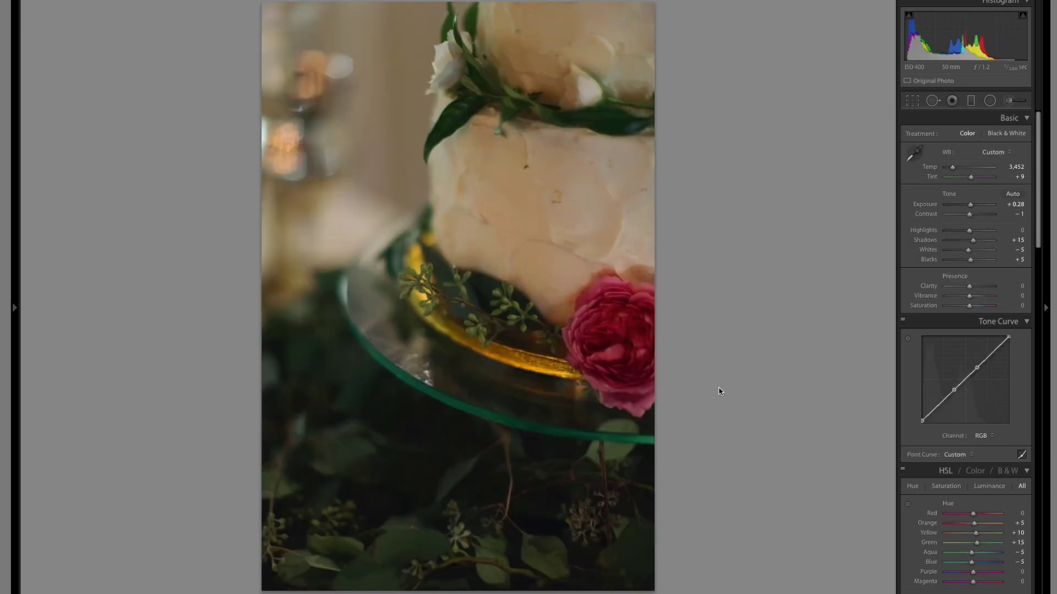
key(equal)
key(equal)
key(equal)
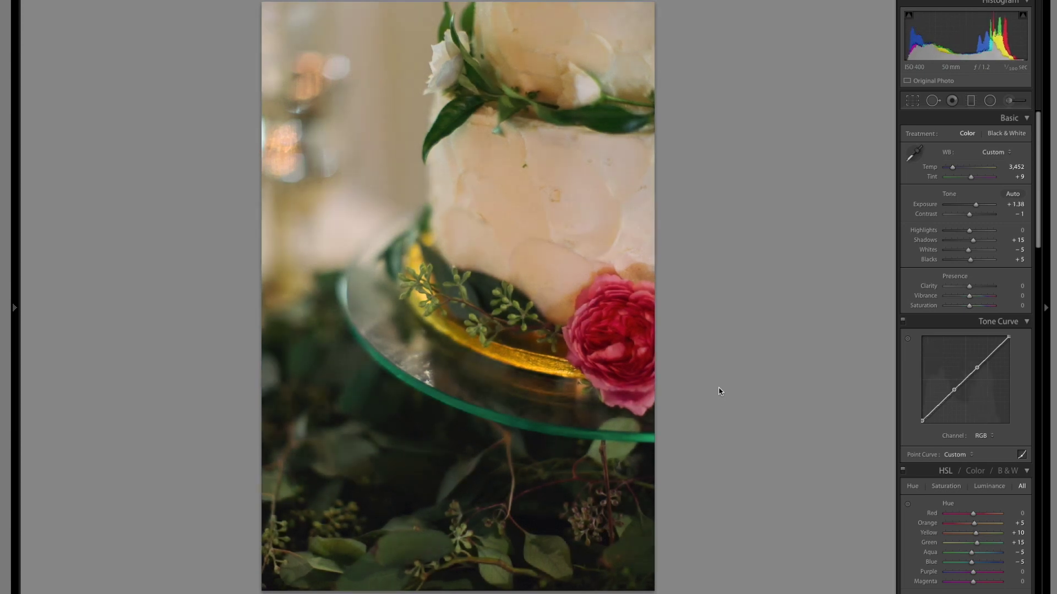
key(equal)
key(equal)
key(equal)
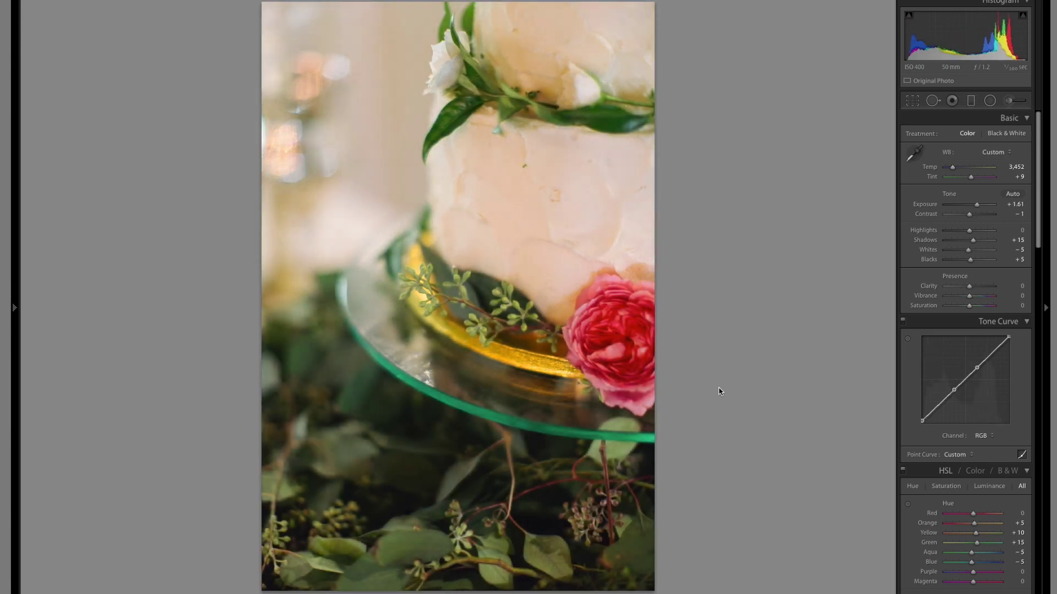
key(ctrl+shift+u)
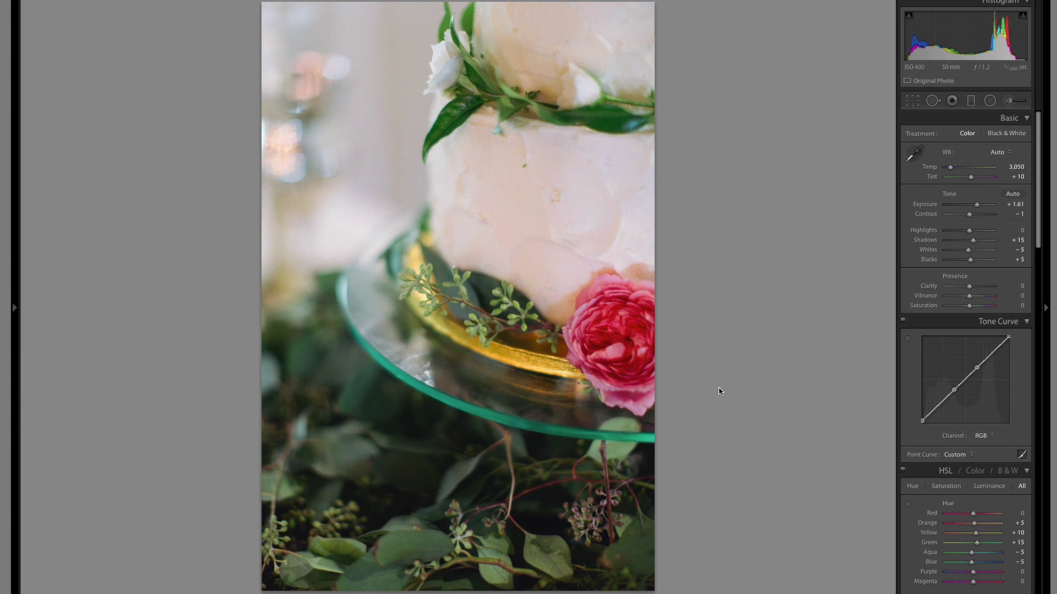
Fine-tune the cake stand detail photo to an Exposure of +1.77 and a Temp of 2,984.
key(equal)
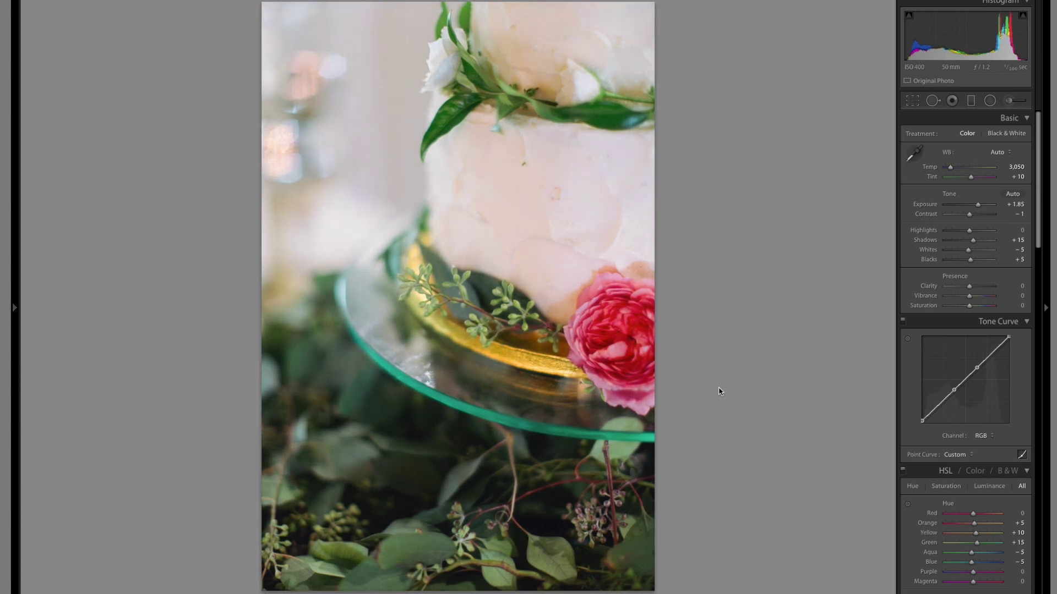
key(minus)
key(equal)
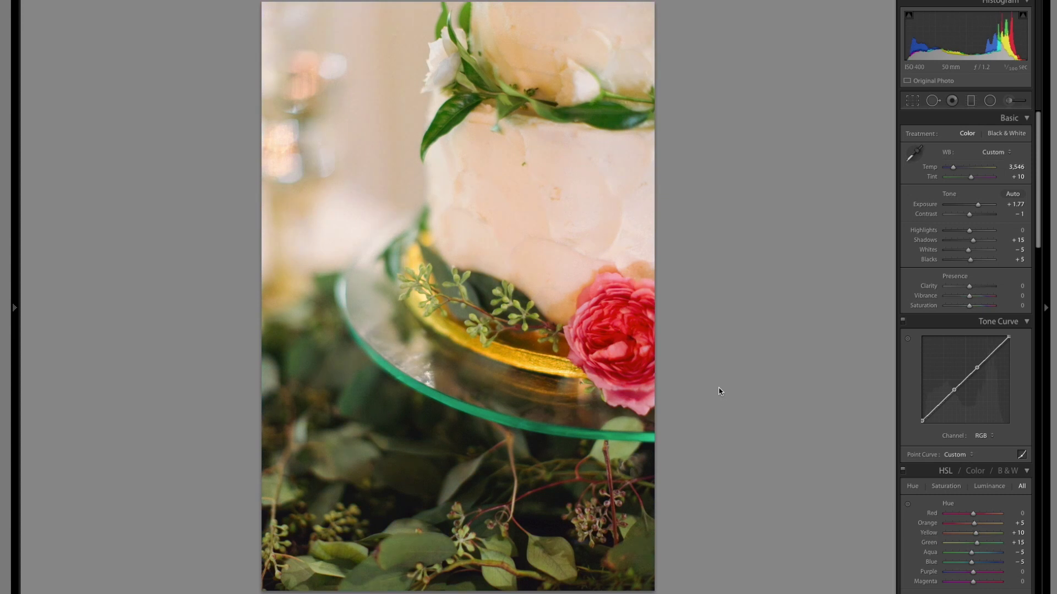
key(minus)
key(minus)
key(minus)
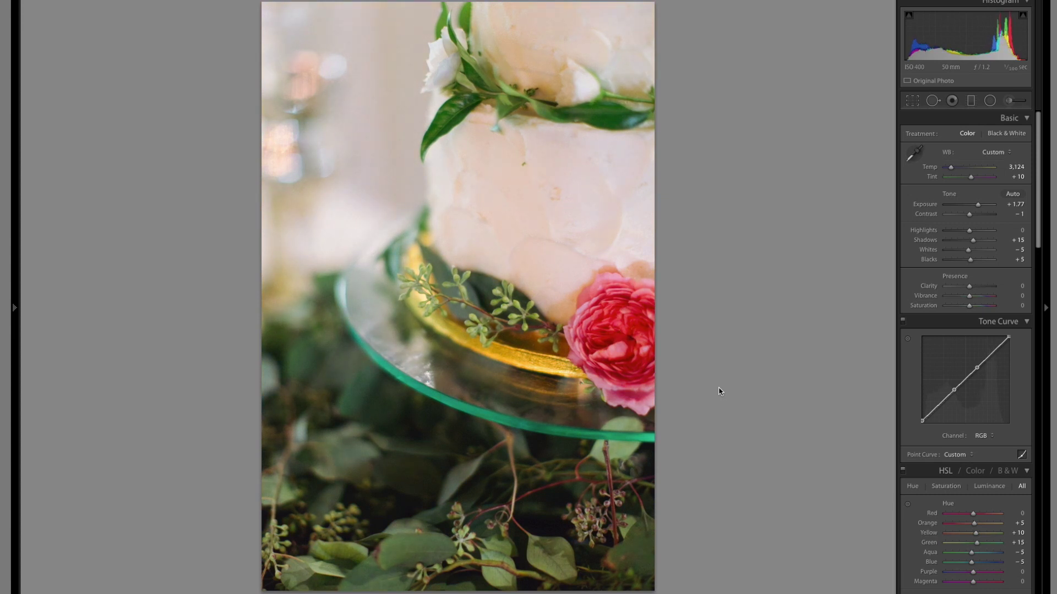
key(minus)
key(bracketleft)
key(bracketleft)
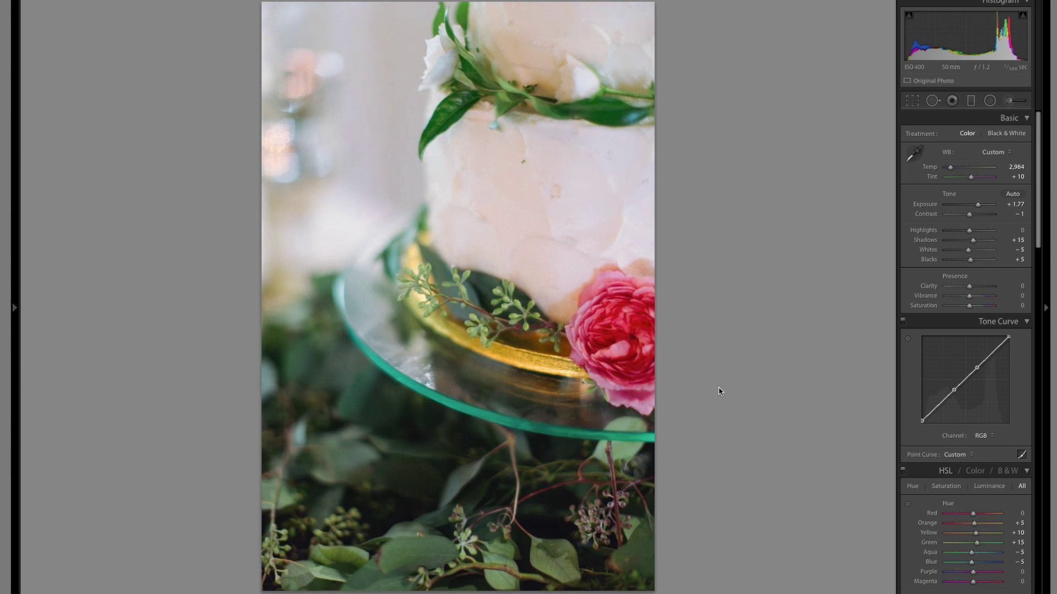
key(minus)
key(minus)
Go to the reception hall photo, set its Exposure to +2.17 and apply auto white balance.
key(Right)
key(plus)
key(plus)
key(plus)
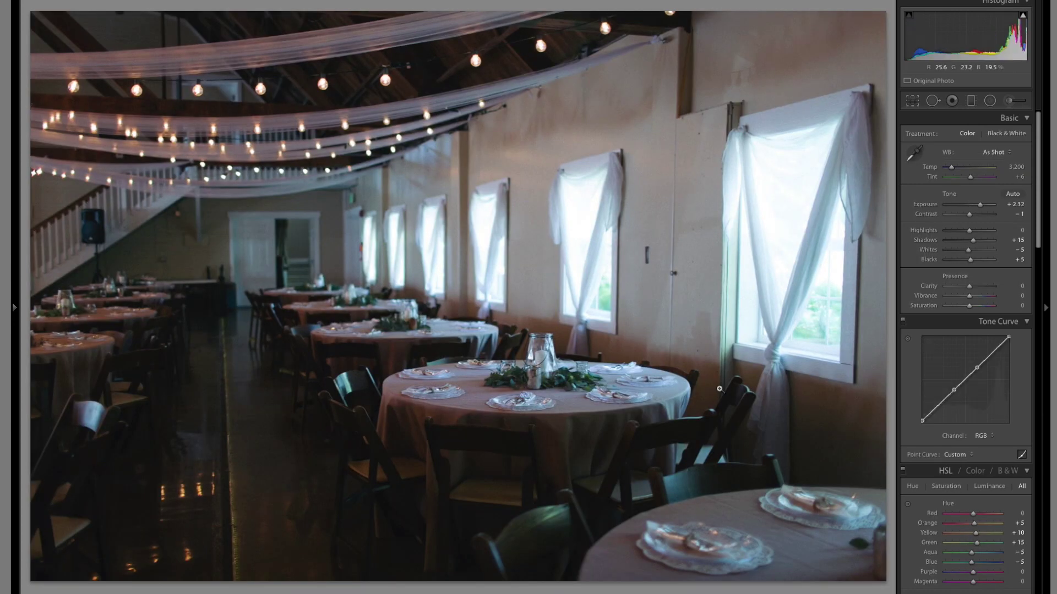
key(minus)
key(minus)
key(minus)
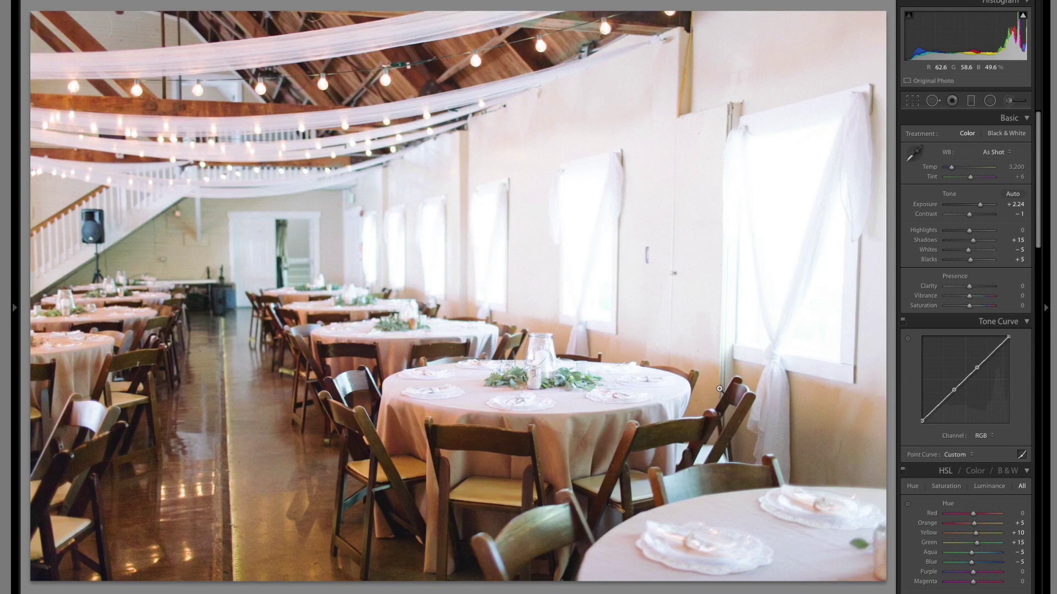
key(ctrl+shift+u)
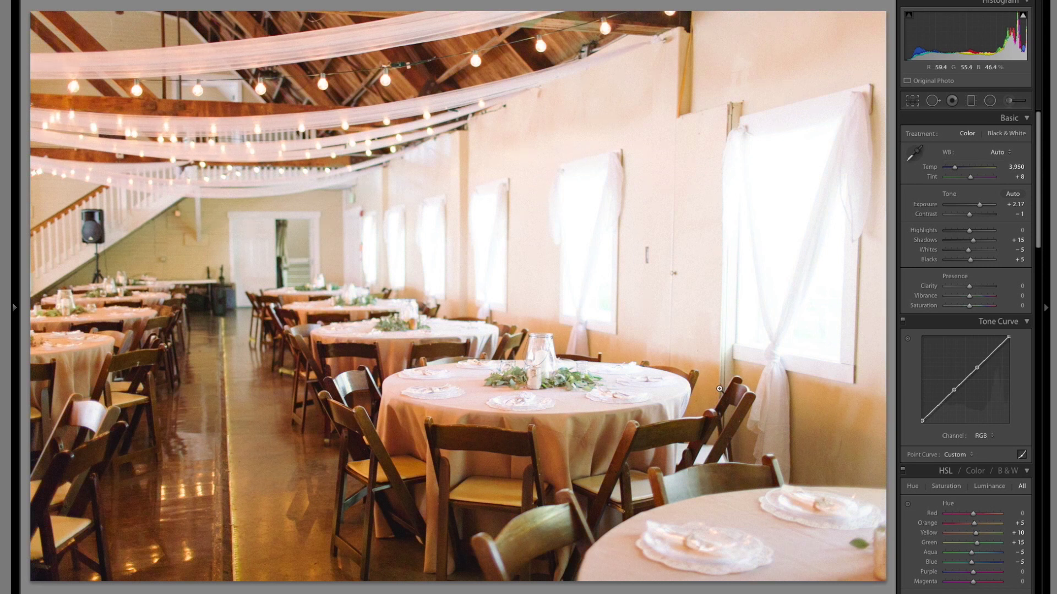
Undo the auto white balance on the reception hall photo, and adjust its Temp to 2,937 and Exposure to +2.01.
key(ctrl+z)
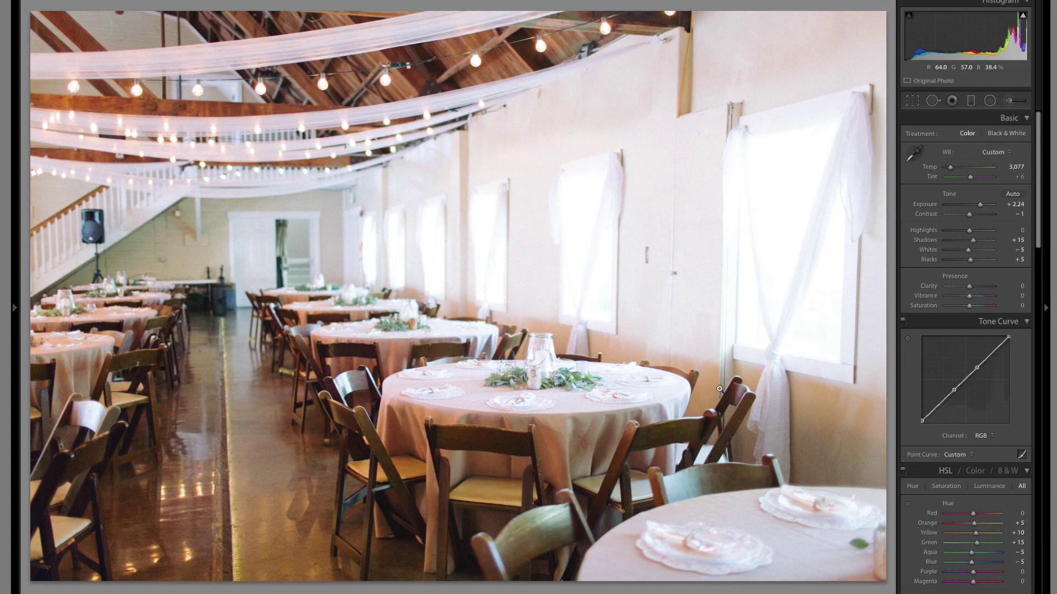
key(minus)
key(equal)
key(minus)
key(minus)
key(minus)
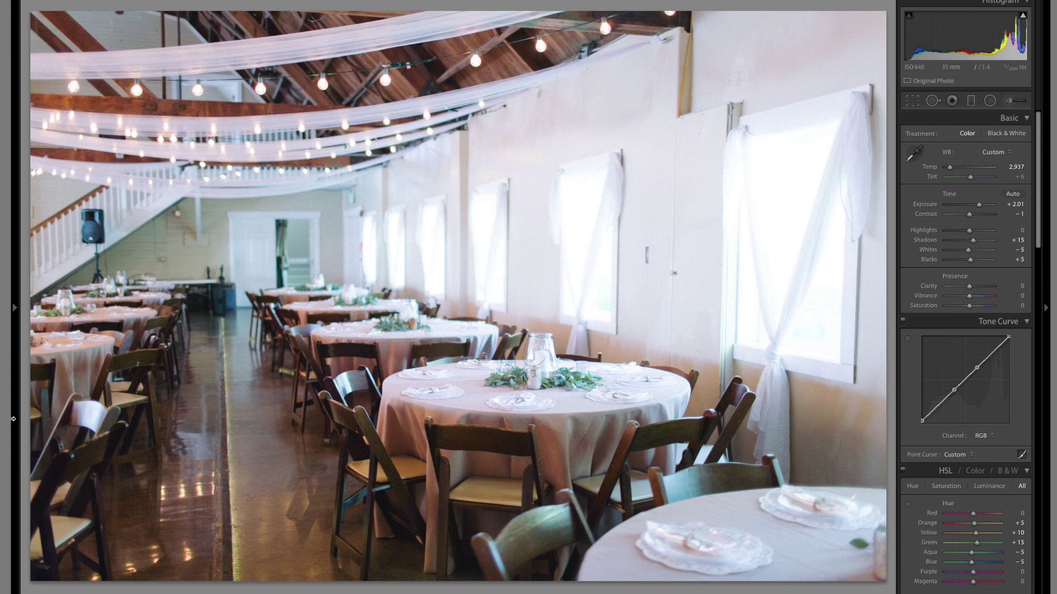
key(Delete)
key(Return)
Go to the framed Cake Varieties chalkboard photo and raise its Exposure to +0.59.
key(Right)
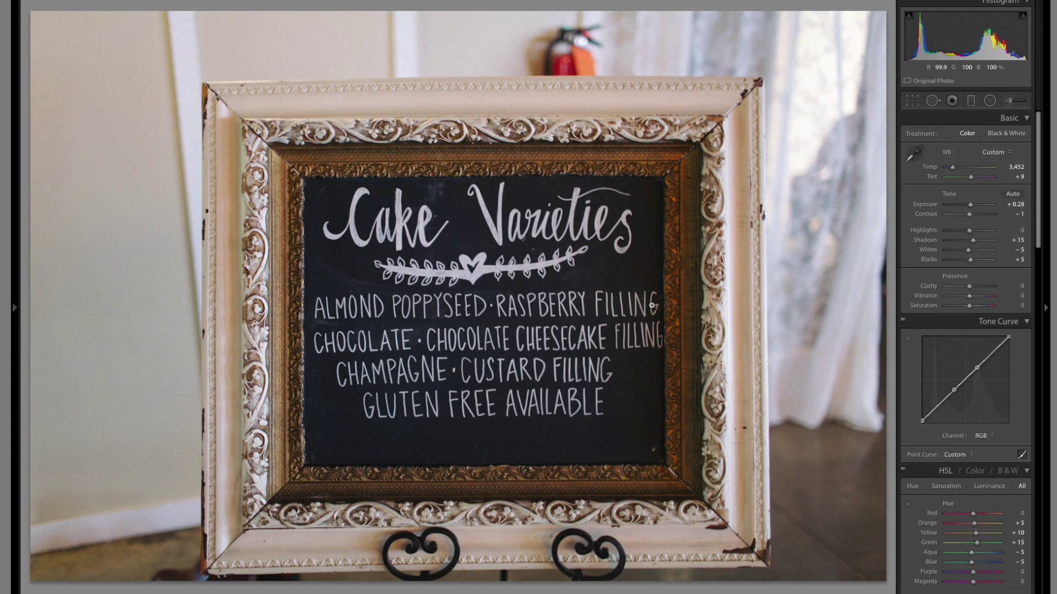
key(equal)
key(equal)
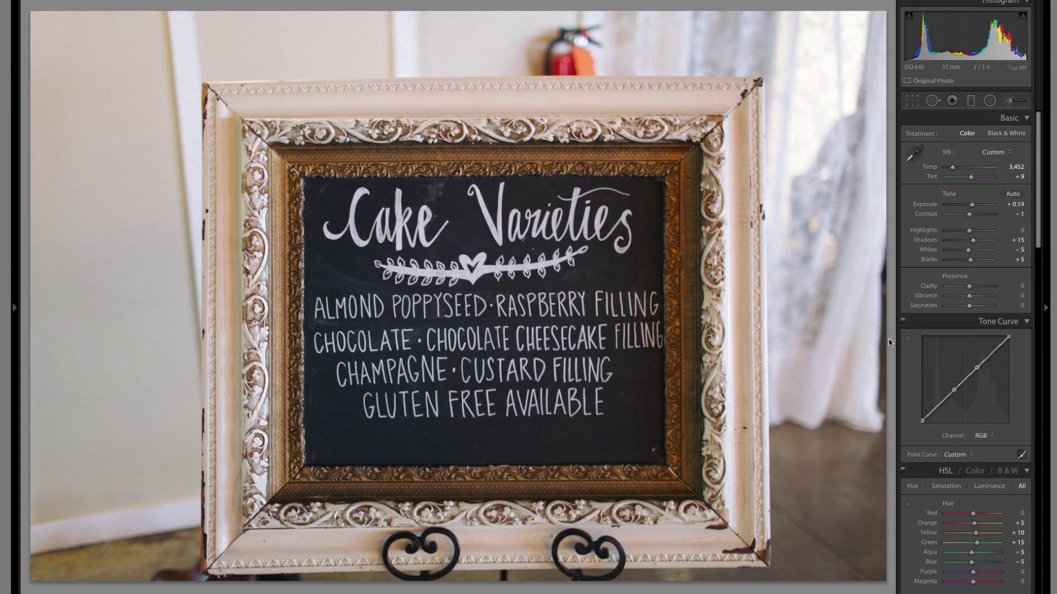
Raise the Groom sign photo's Exposure to +1.22 and apply the same settings to the Bride sign photo.
key(Right)
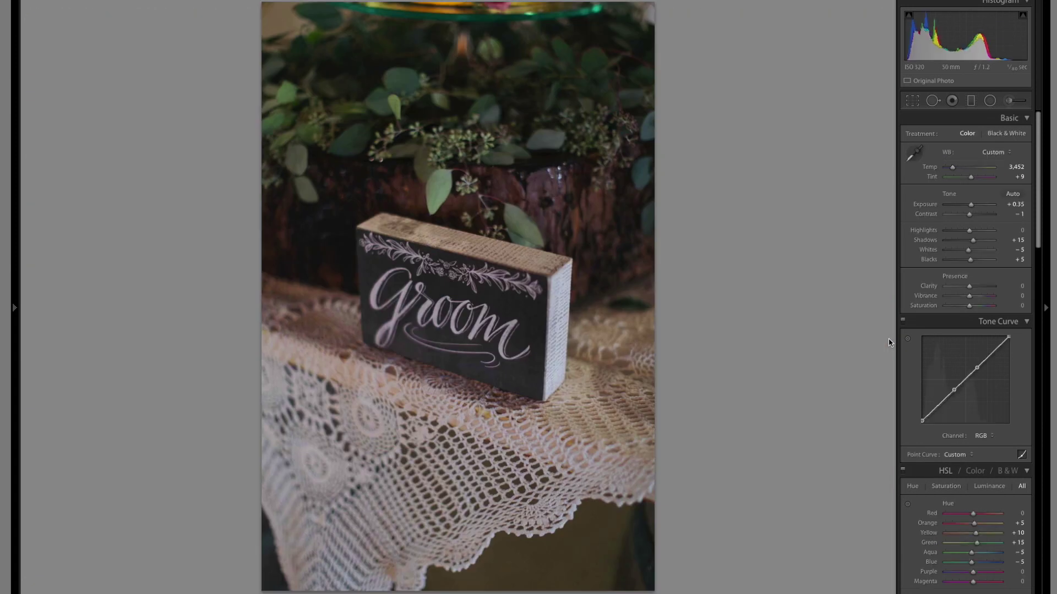
key(equal)
key(equal)
key(equal)
key(equal)
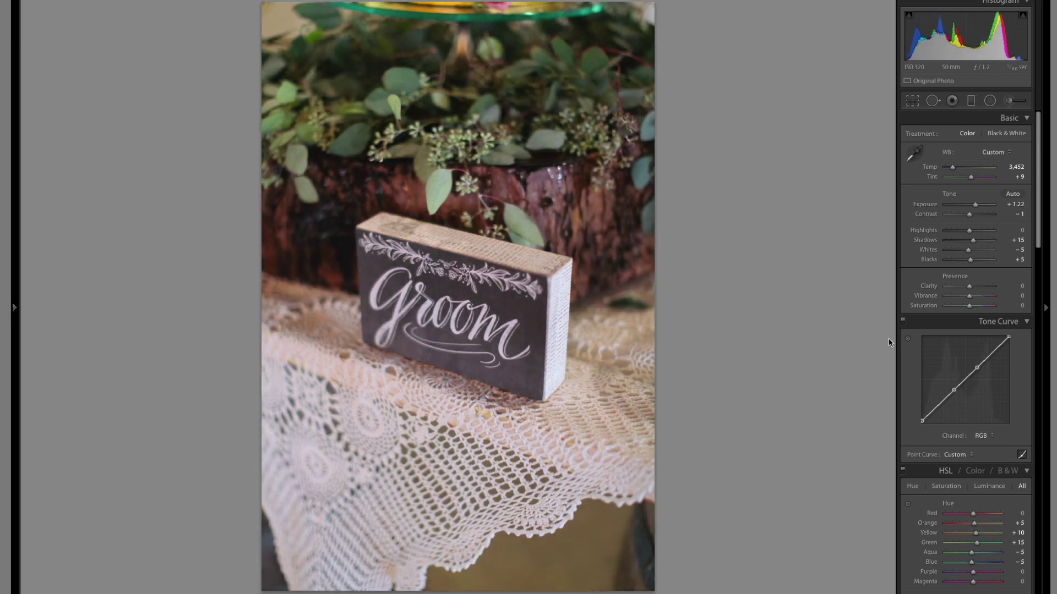
key(Right)
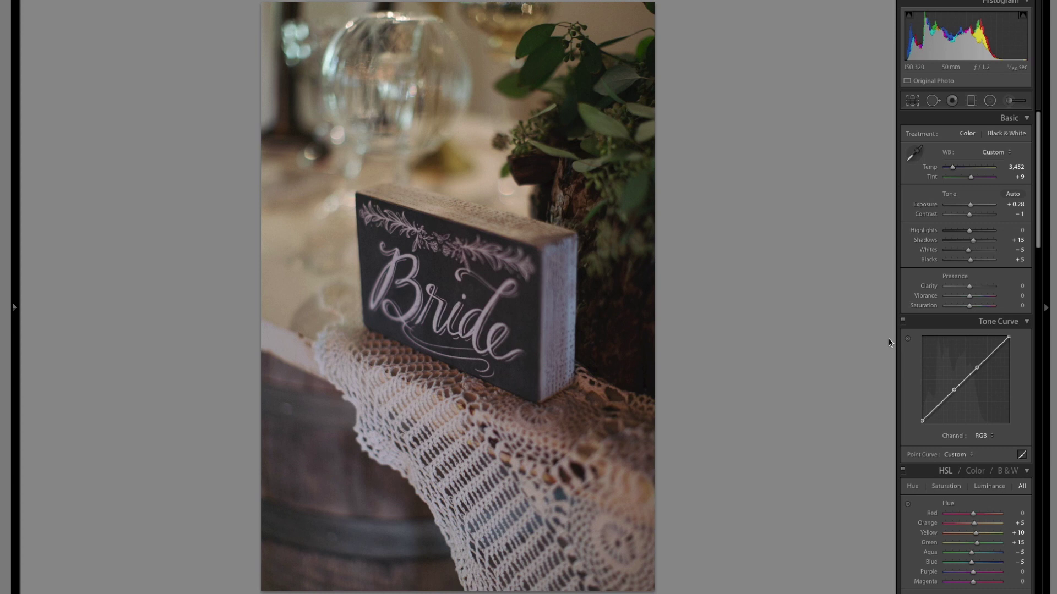
key(ctrl+alt+v)
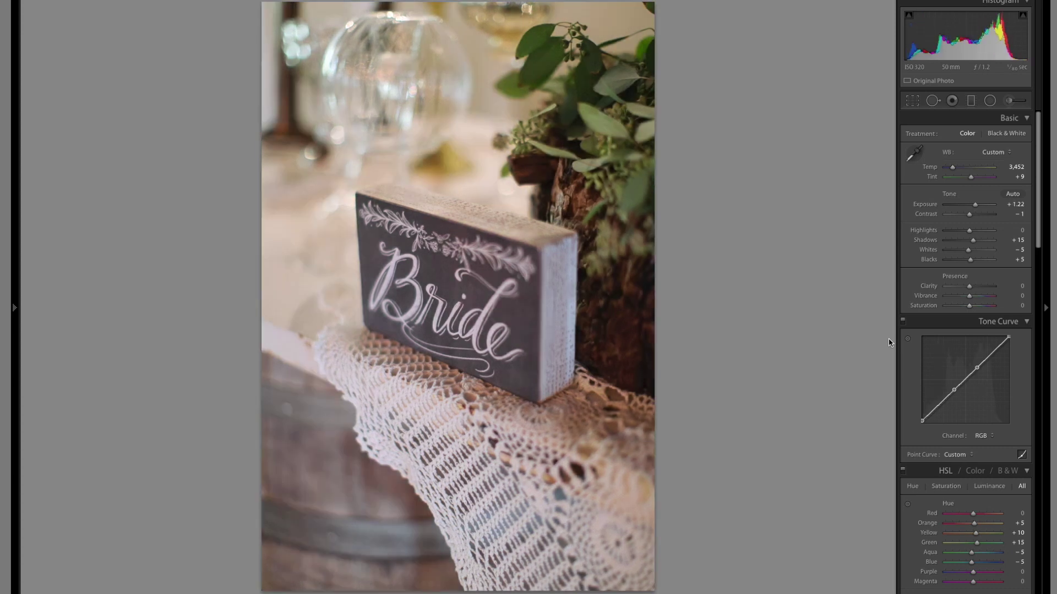
Go to the second greenery photo beside the Bride sign and set its Exposure to +1.22.
key(Right)
key(Right)
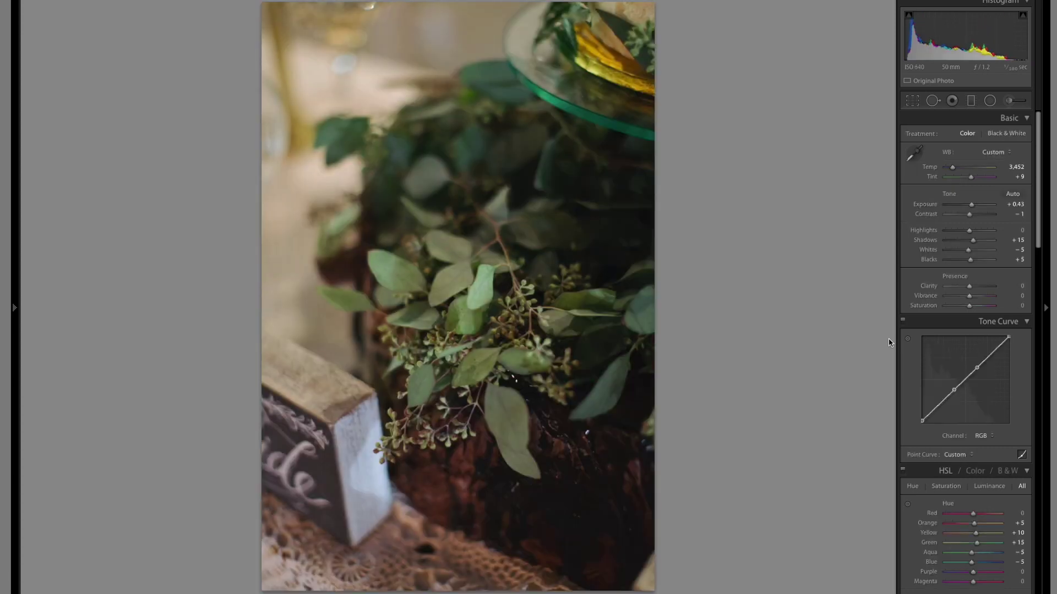
key(Right)
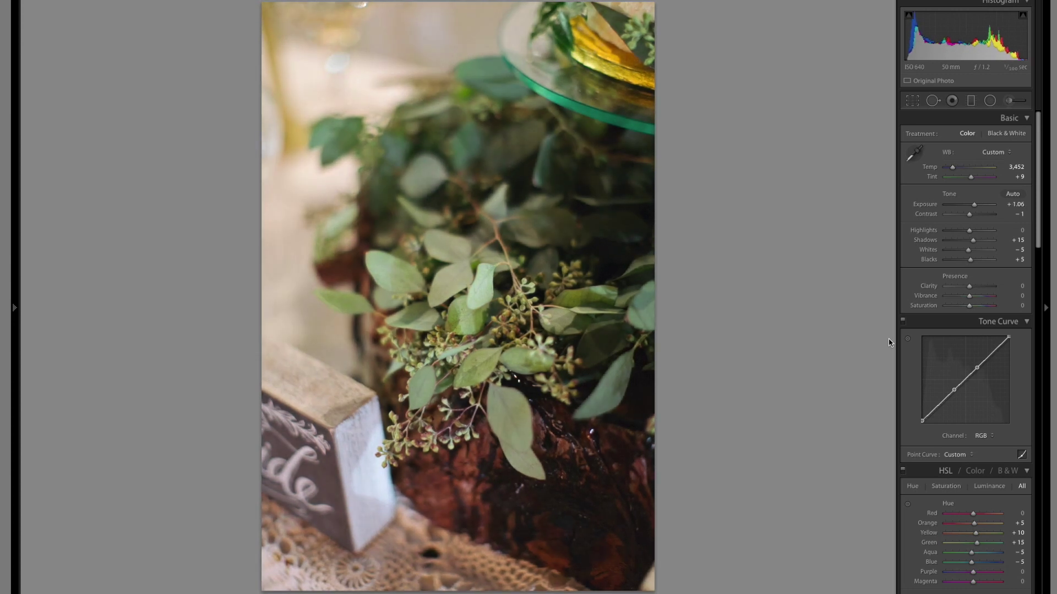
key(=)
key(=)
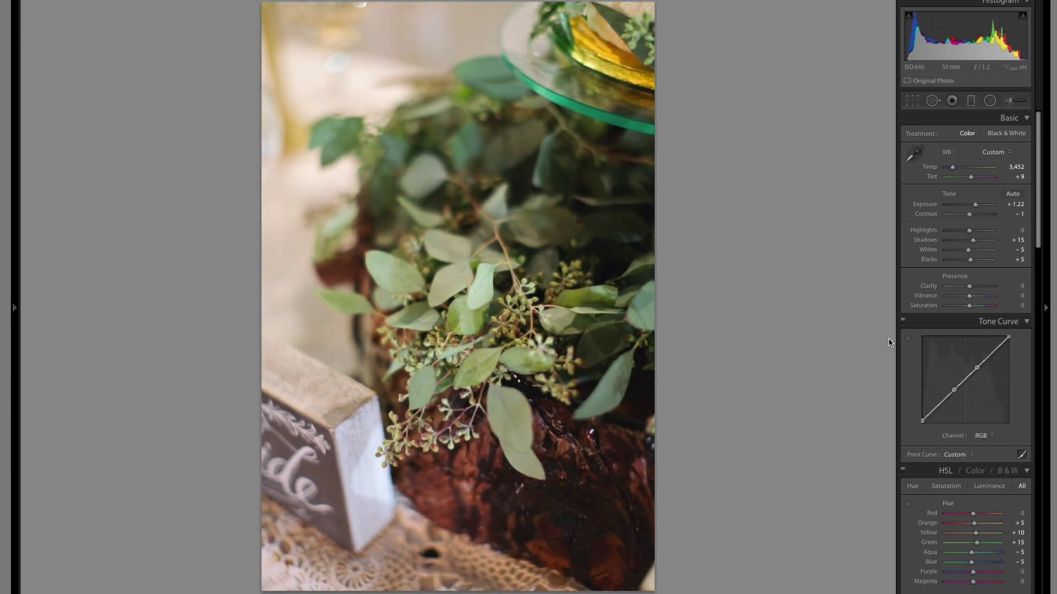
Skip past the pink rose cake photo to the Welcome chalkboard photo and warm its white balance to Temp 6,029 and Tint +22.
key(Right)
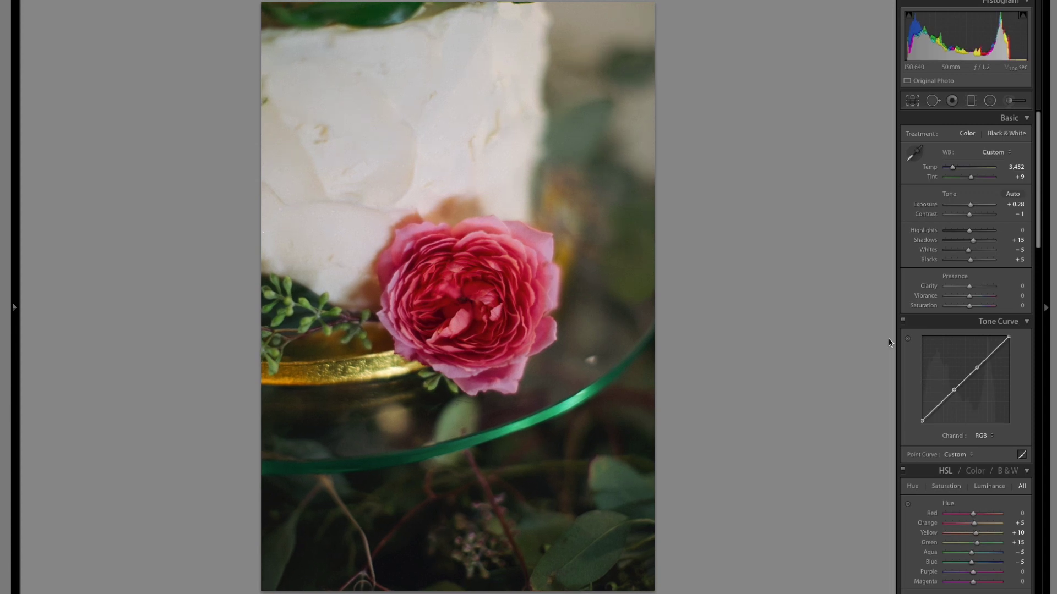
key(Right)
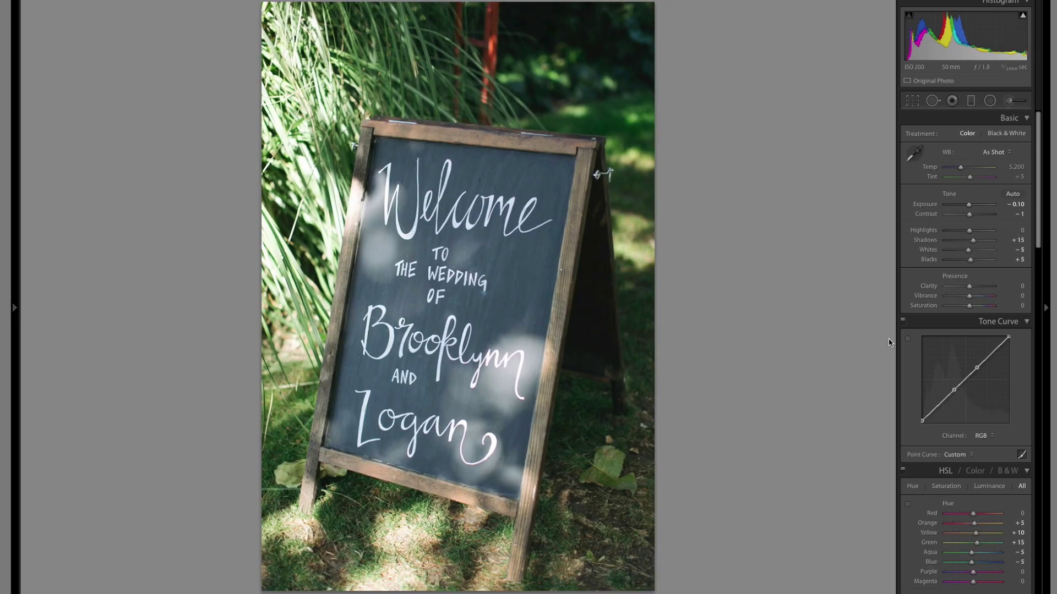
key(ctrl+shift+u)
key(minus)
key(minus)
key(minus)
key(equal)
key(equal)
key(Right)
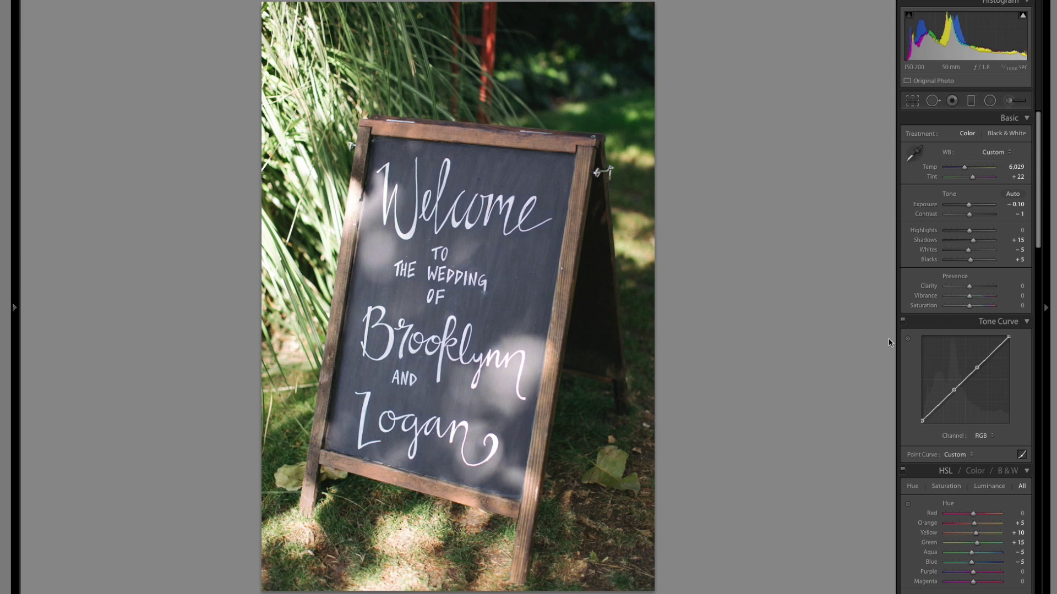
Fine-tune the Welcome chalkboard photo to Temp 6,310 and Exposure −0.04, and copy its develop settings.
key(equal)
key(equal)
key(equal)
key(equal)
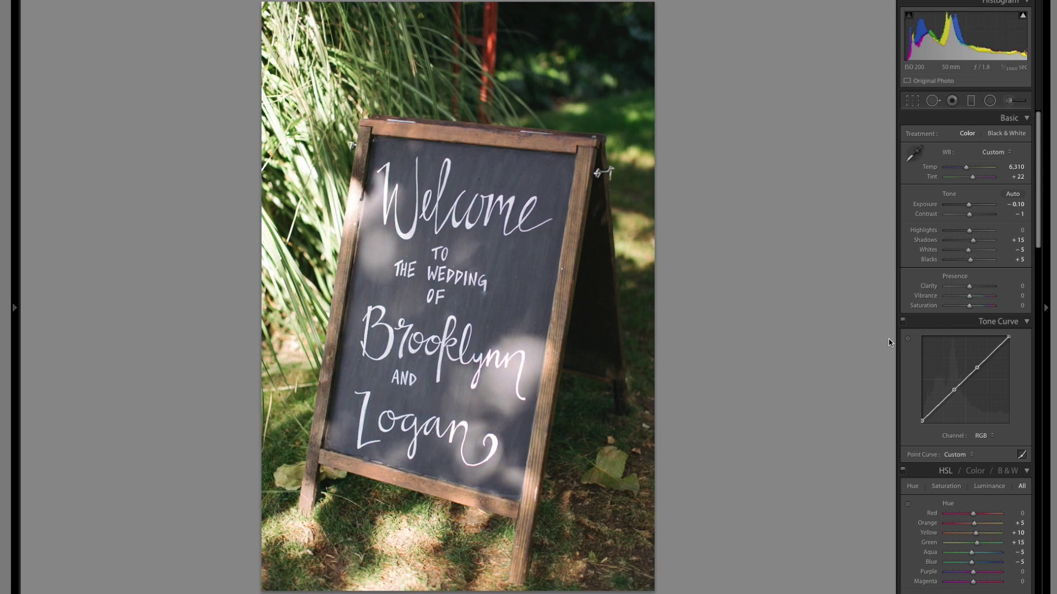
key(ctrl+shift+c)
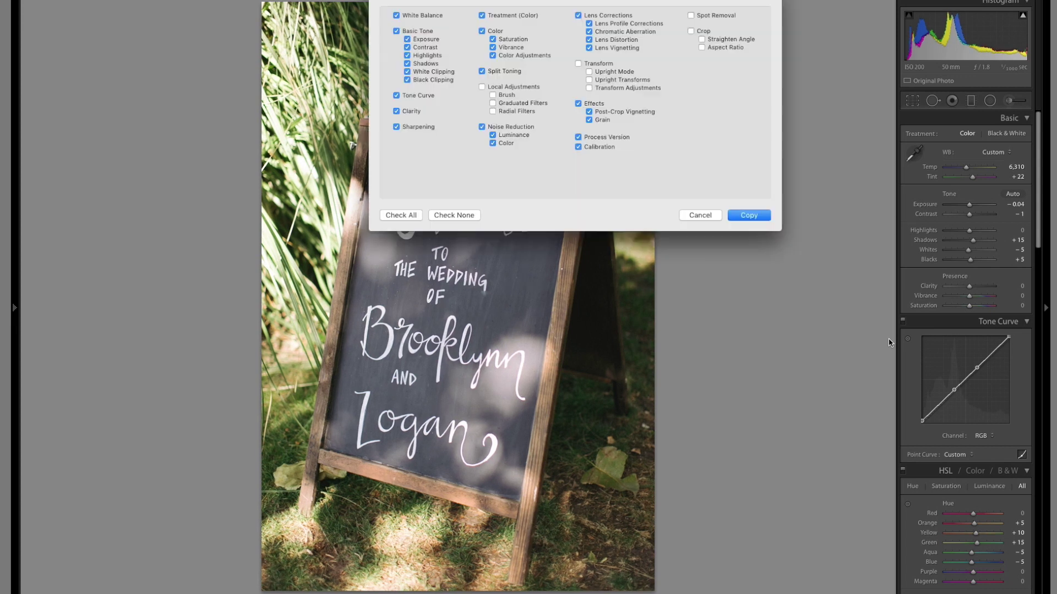
key(Return)
Go to the horizontal outdoor ceremony photo and set its Exposure to −0.28 and Highlights to −42.
key(Right)
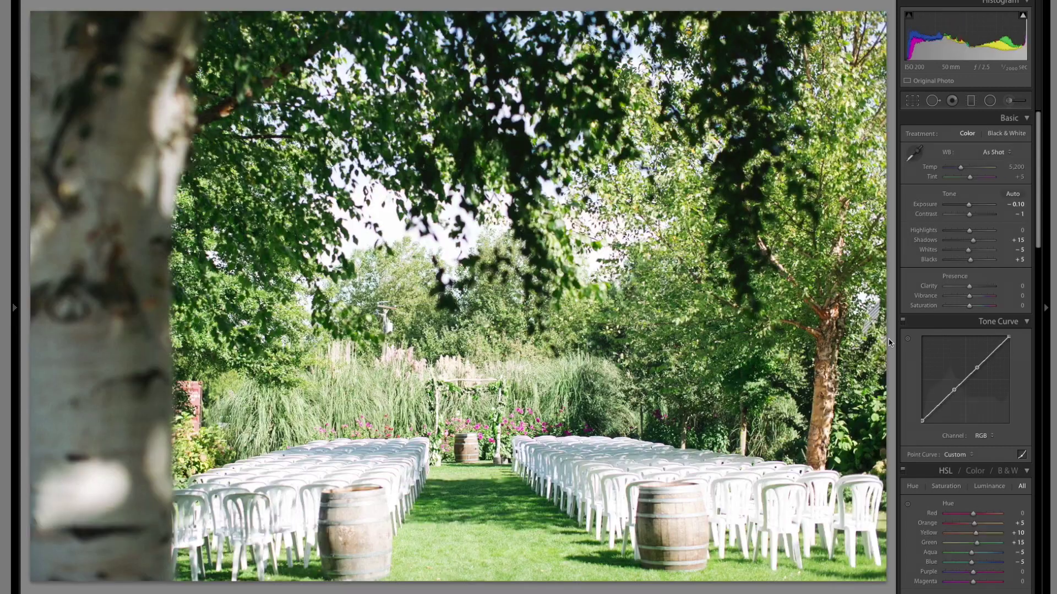
key(minus)
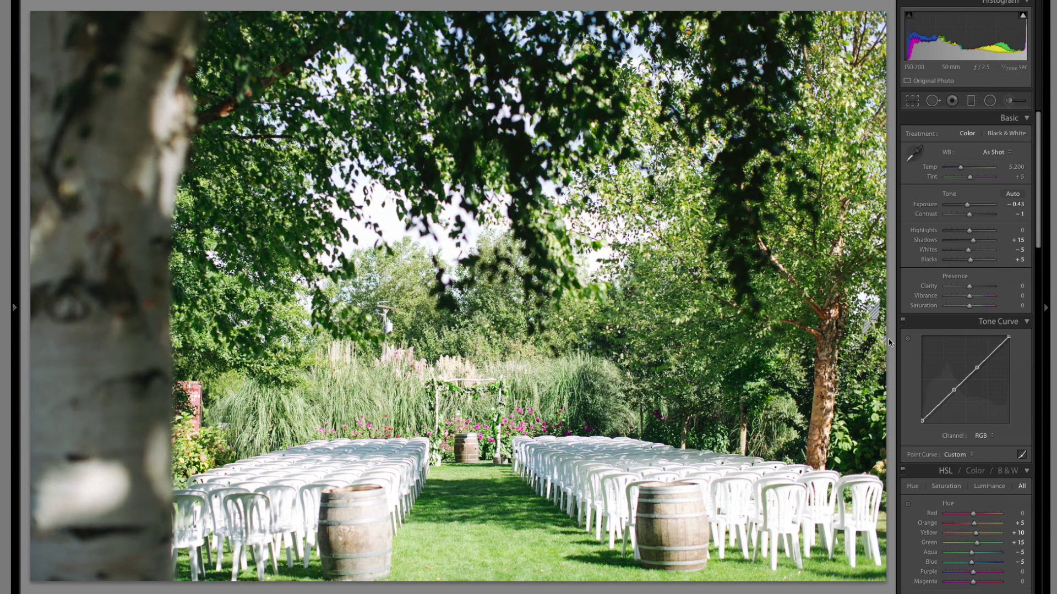
key(equal)
key(minus)
key(minus)
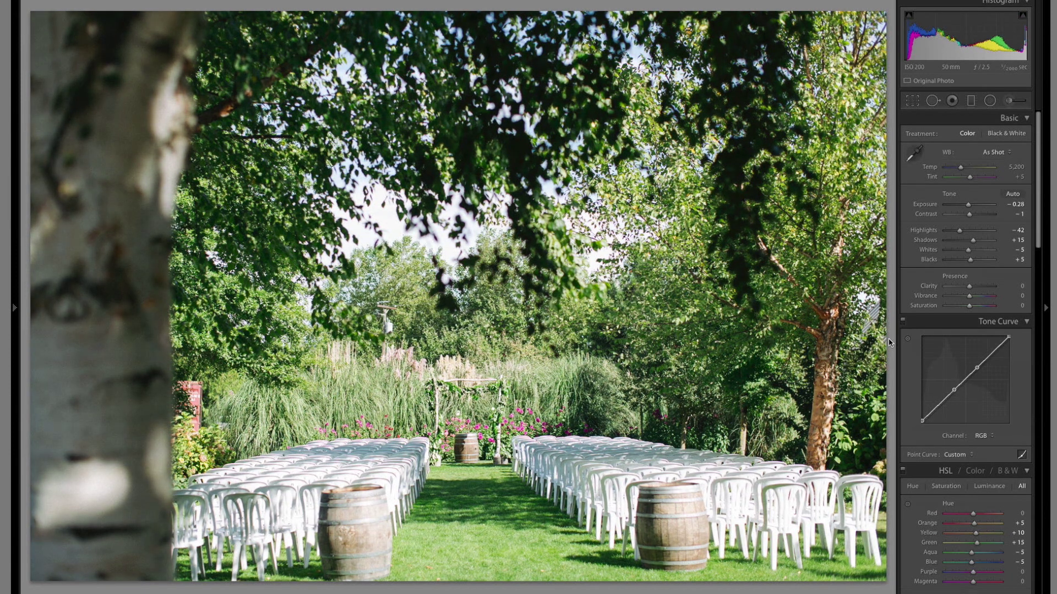
Warm the horizontal ceremony photo to a Temp of 6,076 and lower its Exposure to −0.43.
key(equal)
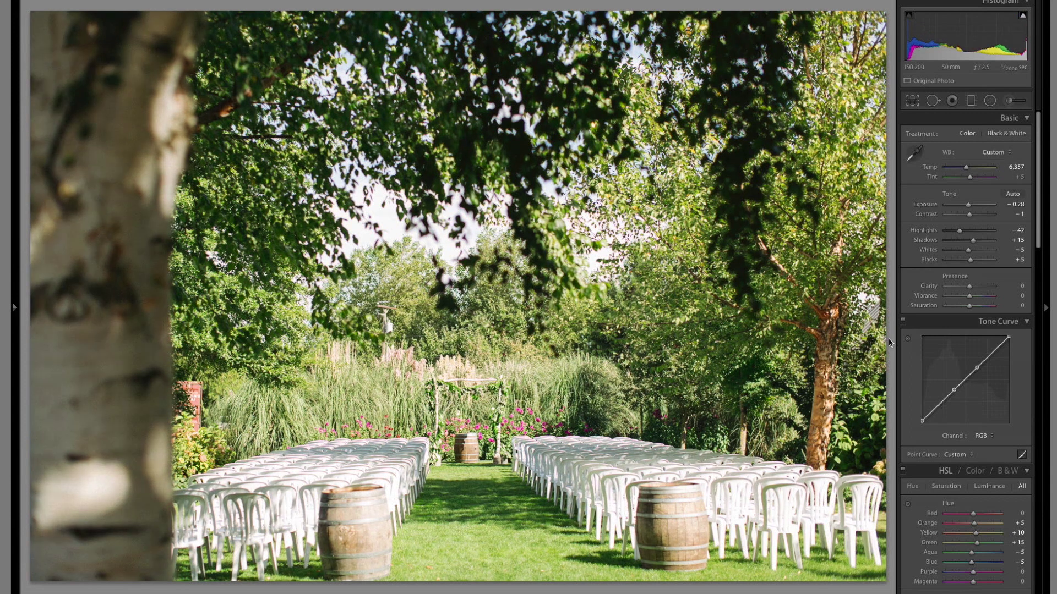
key(minus)
key(minus)
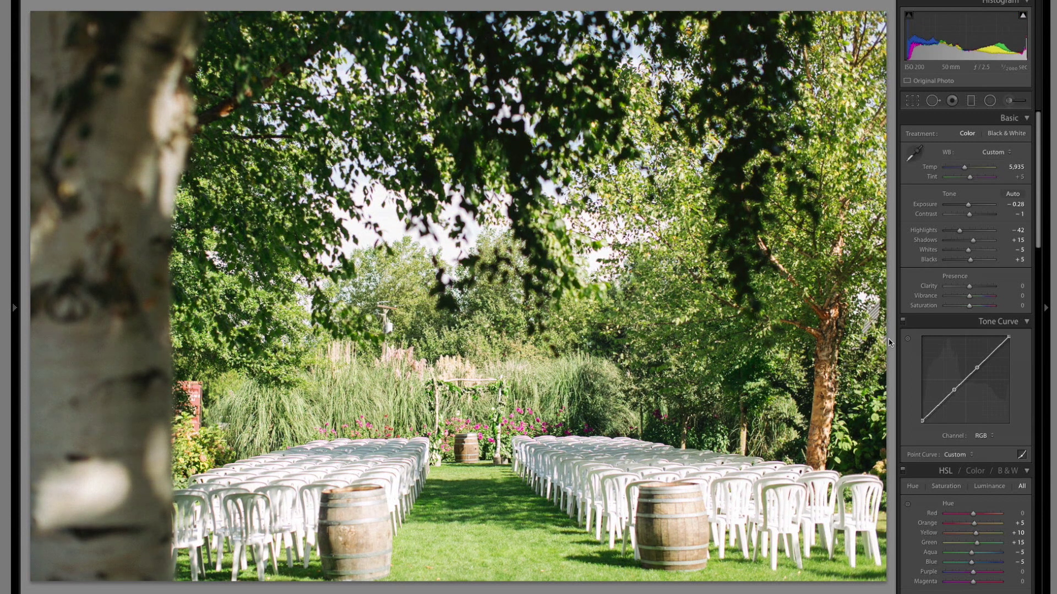
key(equal)
key(equal)
key(minus)
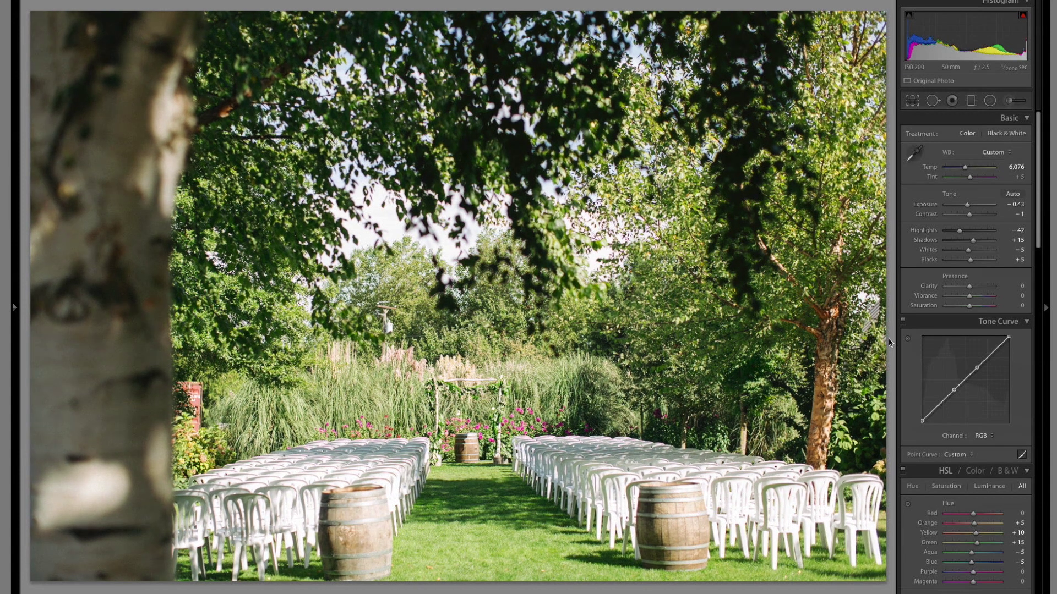
Apply the previous photo's settings to the vertical ceremony photo and fine-tune its Exposure to around −0.12.
key(Right)
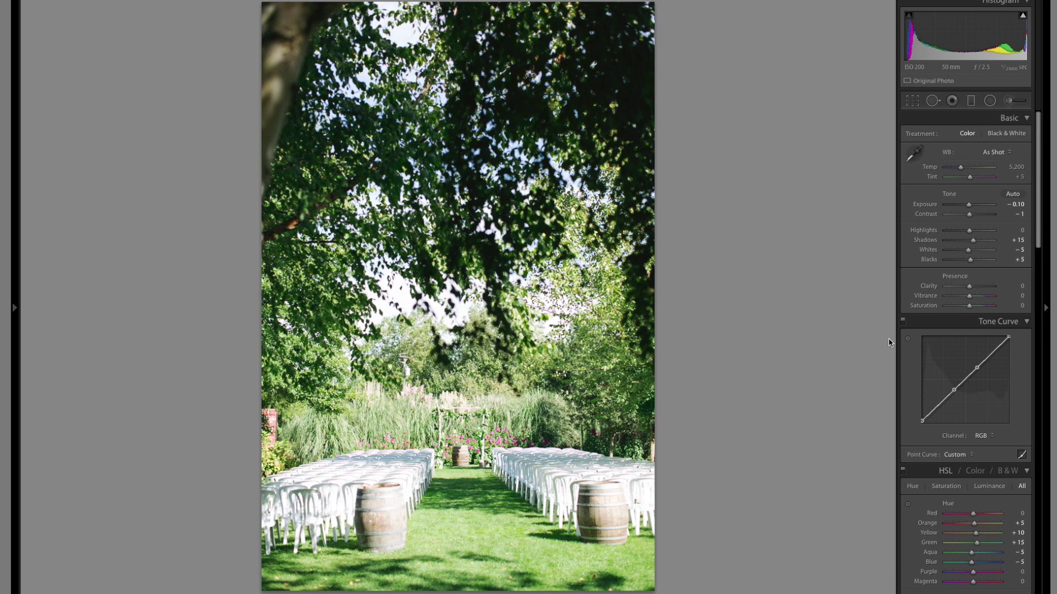
key(ctrl+alt+v)
key(equal)
key(equal)
key(equal)
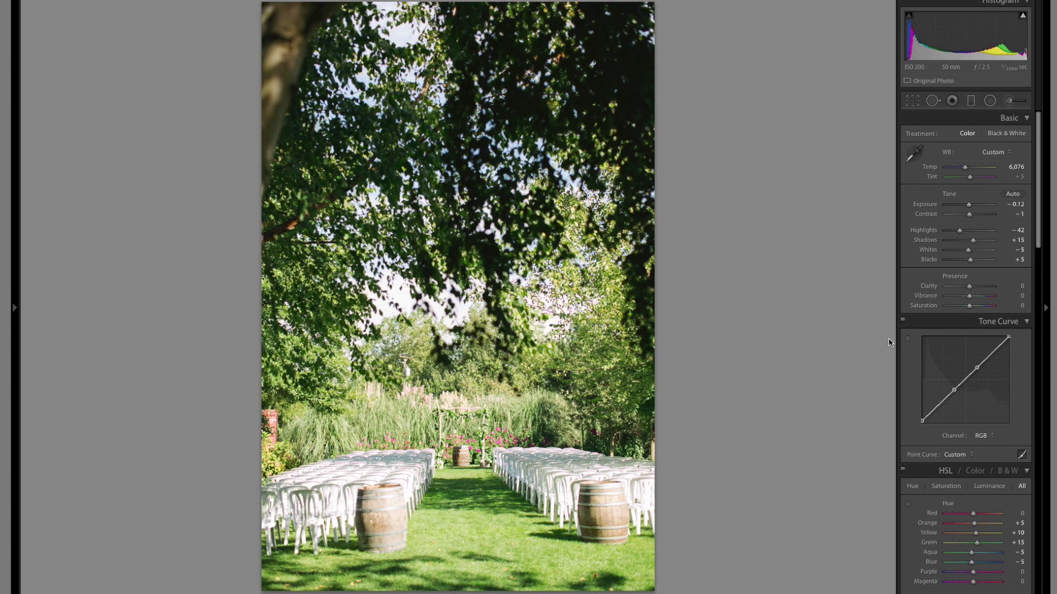
key(minus)
Go to the birch tree photo and set its Temp to 6,076, Exposure to +0.83 and Highlights to −57.
key(Right)
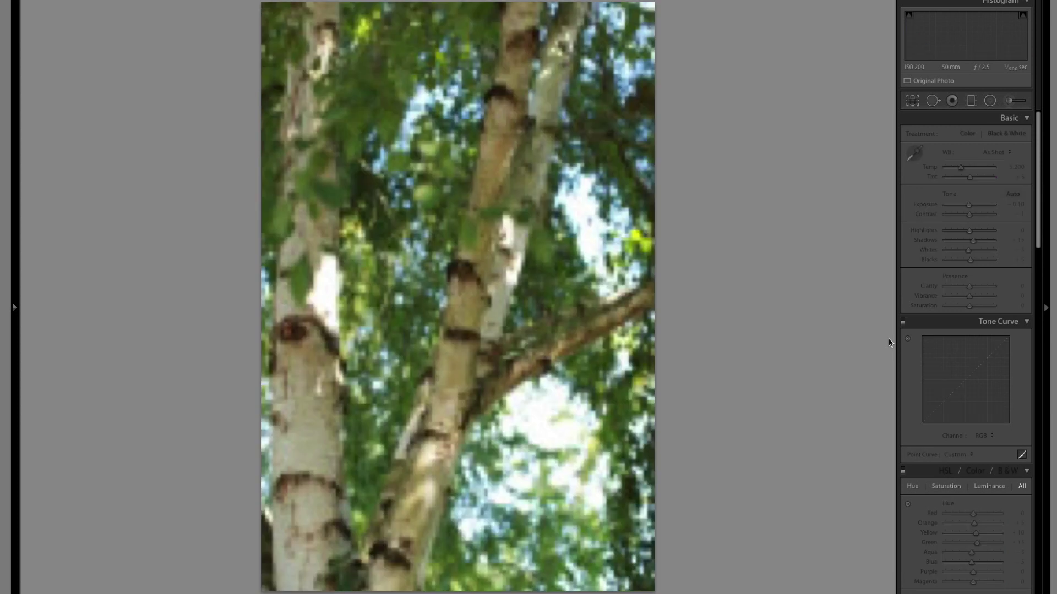
key(super+z)
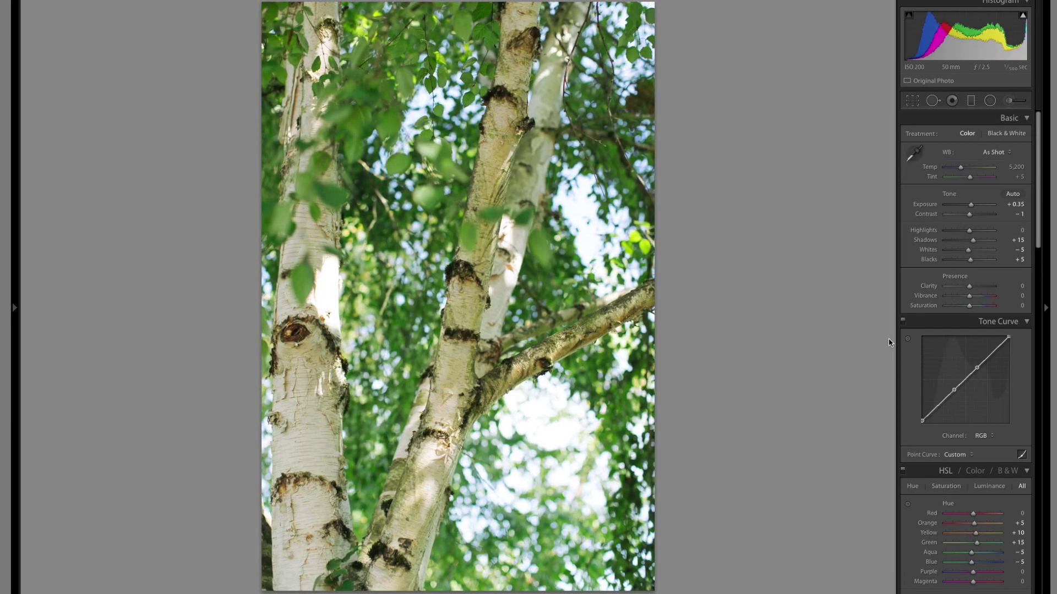
key(Right)
key(equal)
key(equal)
key(equal)
key(equal)
key(equal)
key(equal)
key(equal)
key(equal)
key(equal)
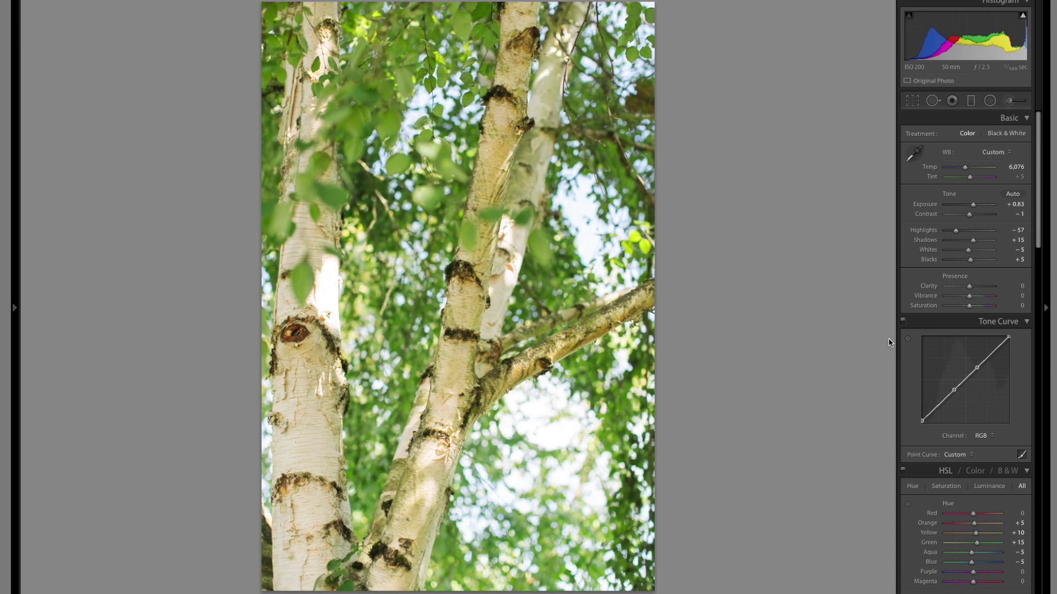
Correct the birch tree photo's white balance to Temp 5,654 and Tint +25.
key(minus)
key(minus)
key(minus)
key(minus)
key(minus)
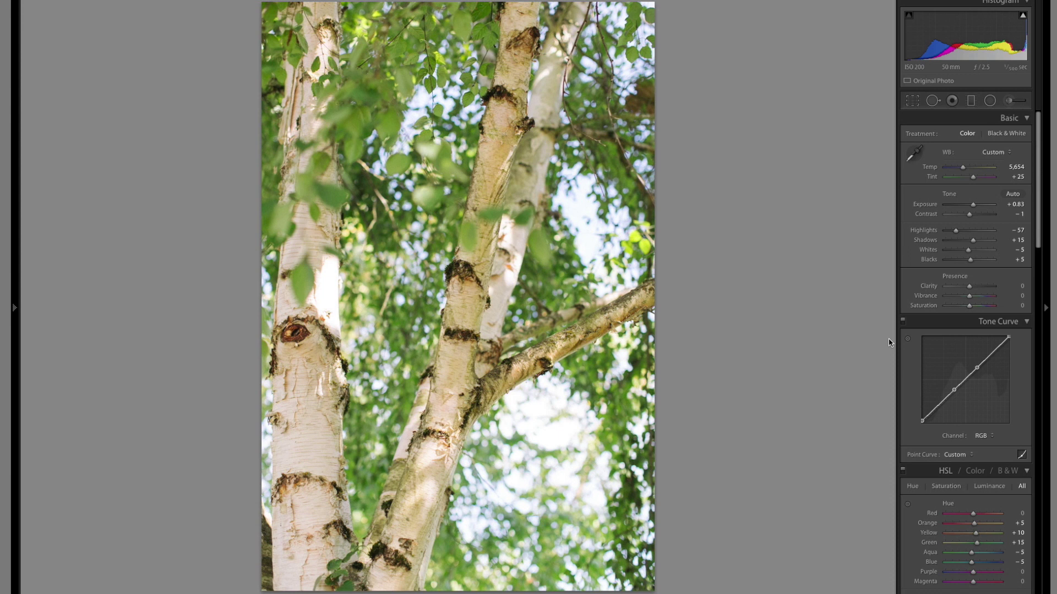
Convert the smiling toddler photo with the Eriks BW GRAIN preset and raise its Exposure to +1.06.
key(Right)
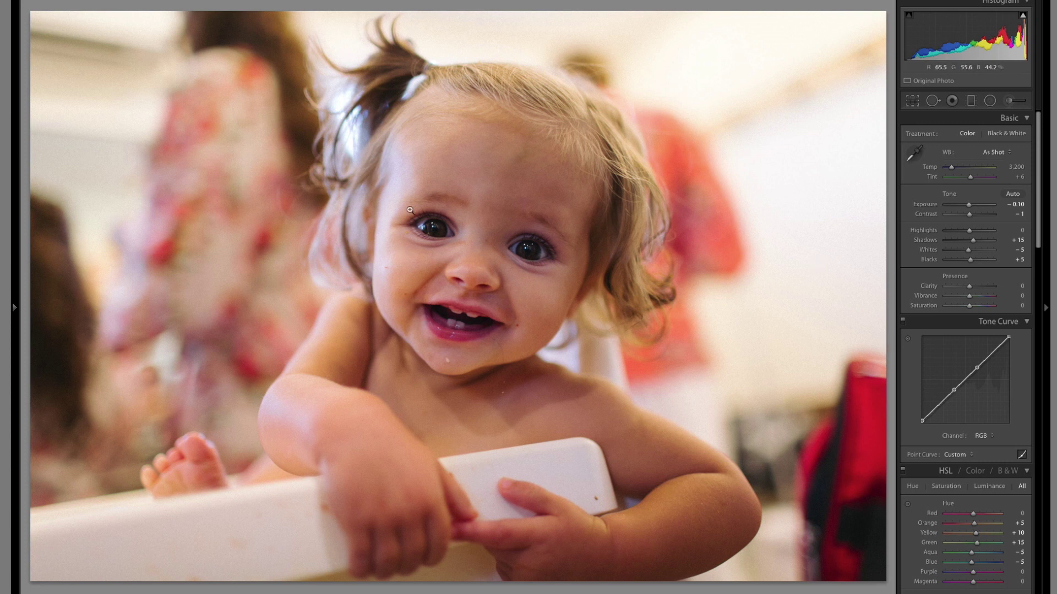
mouse_move(15, 312)
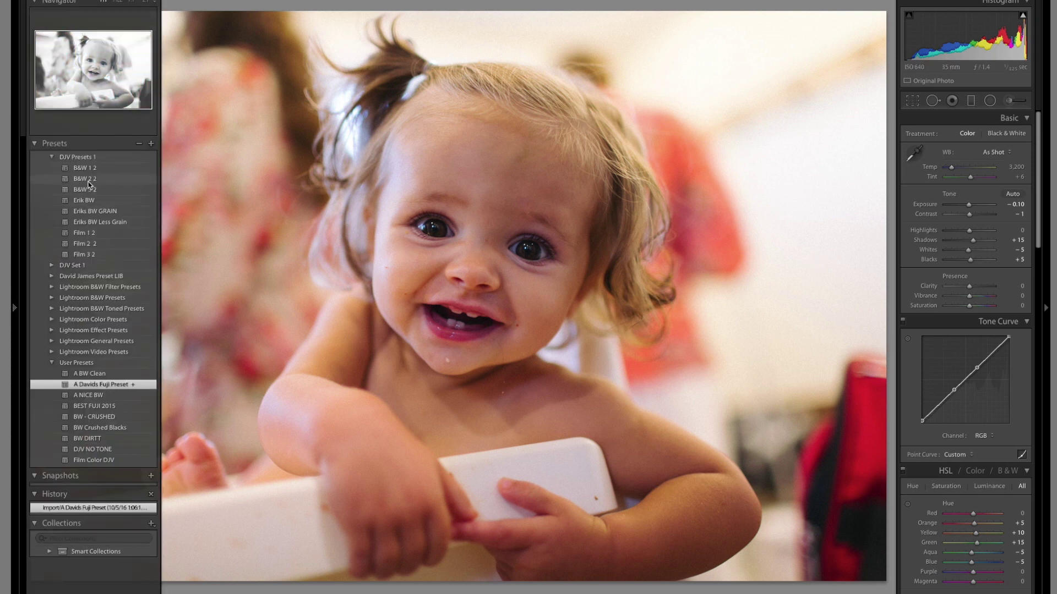
click(92, 213)
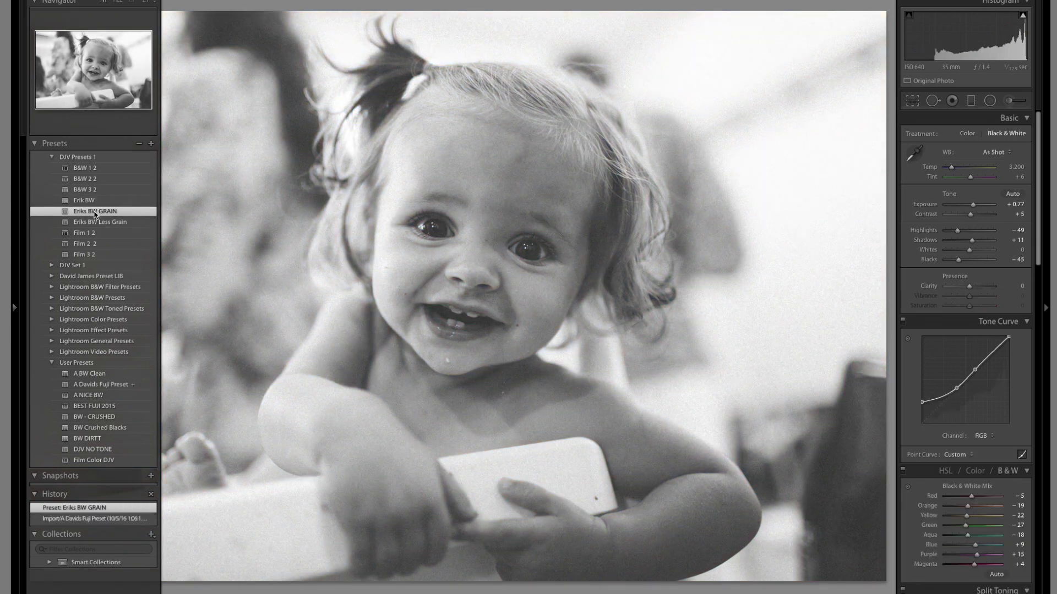
key(equal)
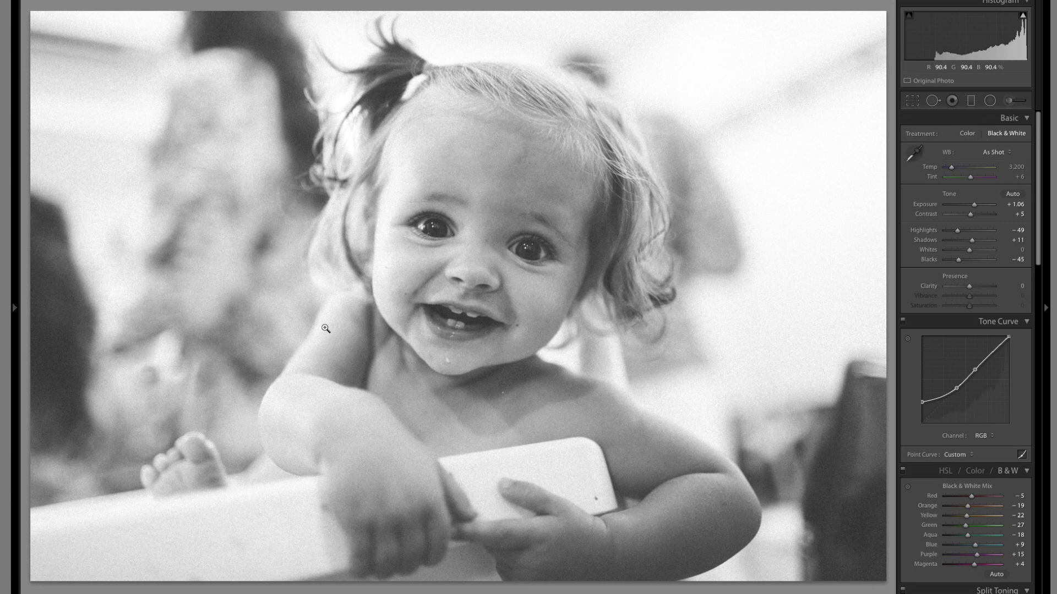
Compare the wooden "and so the adventure begins" sign photo with the edited birch tree photo, ending on the sign.
key(Right)
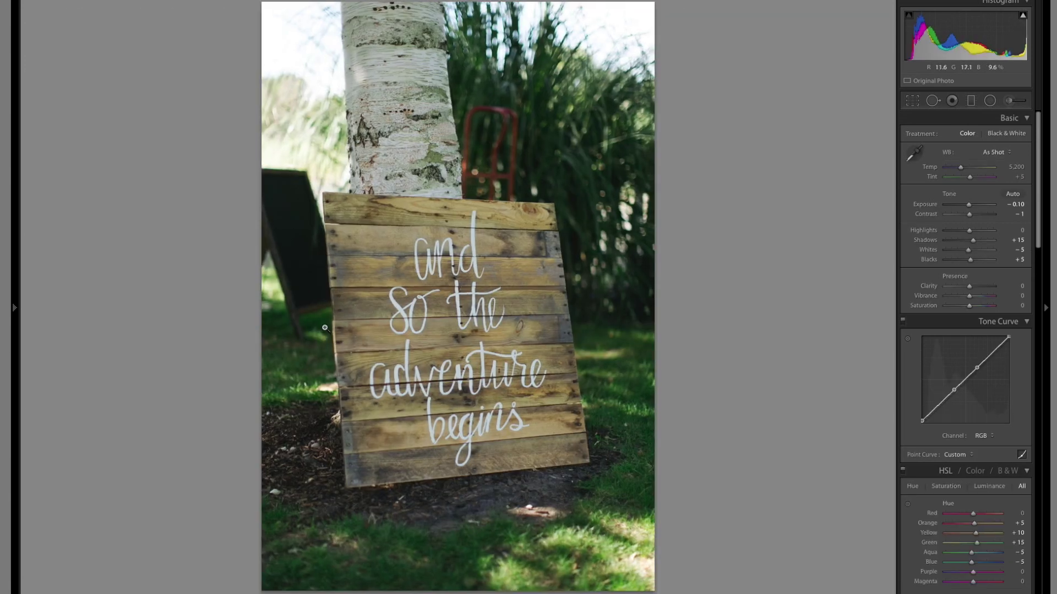
key(Left)
key(Left)
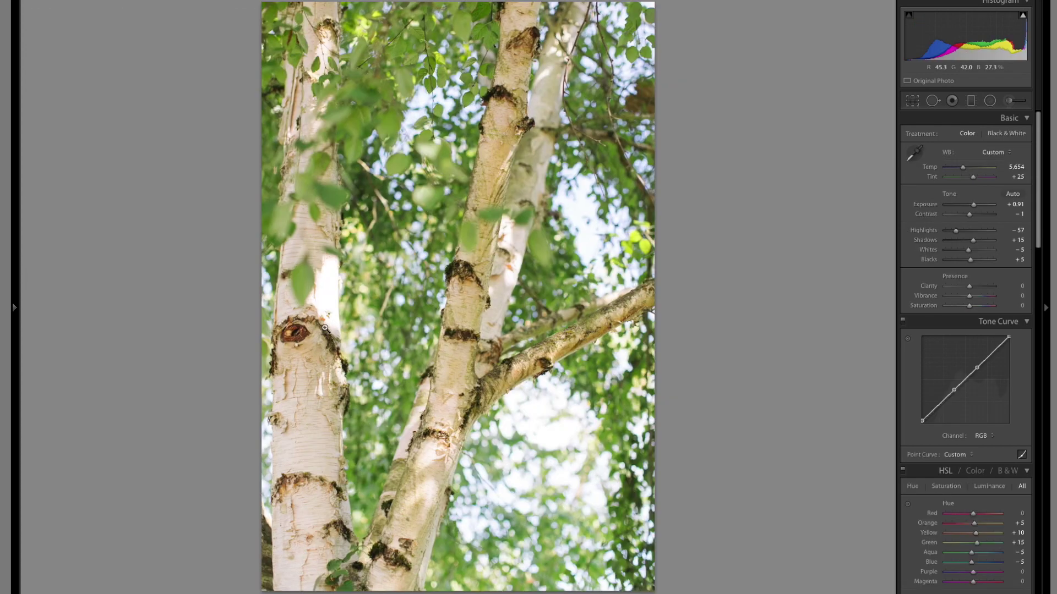
key(Right)
key(Right)
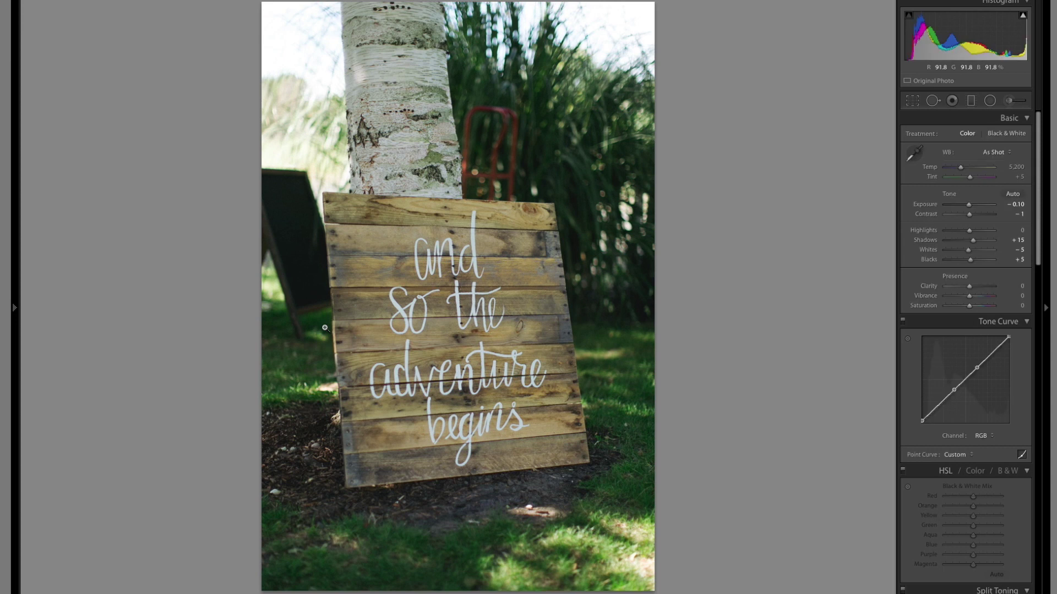
Copy the edited birch tree photo's develop settings, leaving out local adjustments, transform, spot removal and crop.
key(Left)
key(Left)
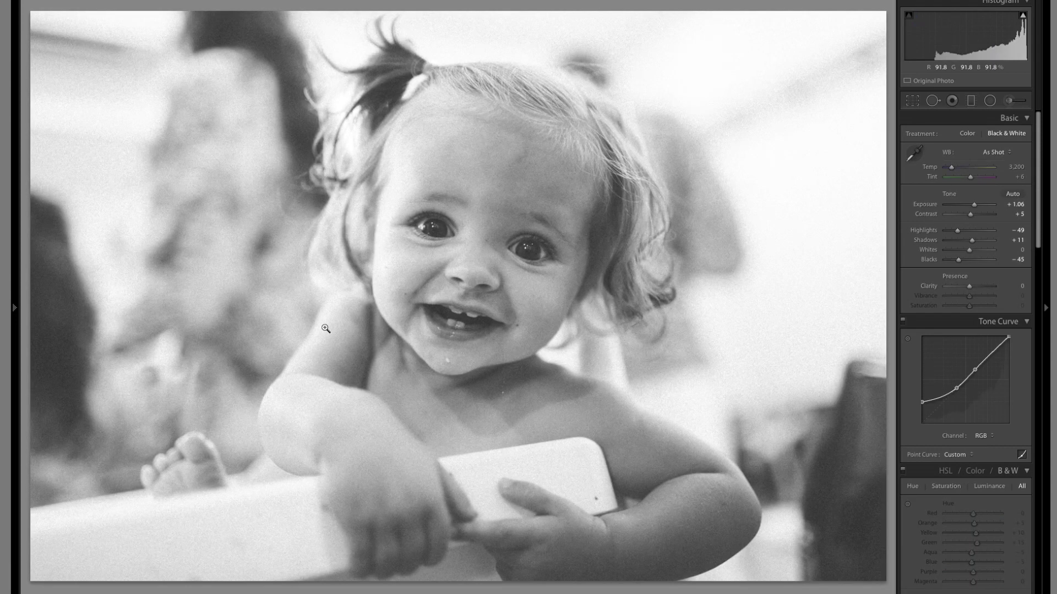
key(F6)
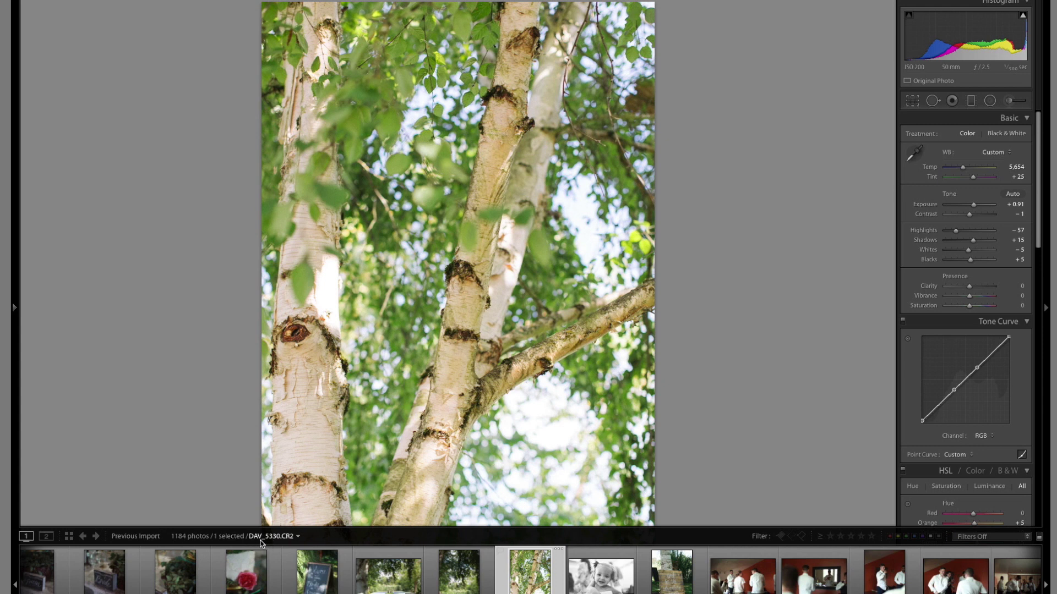
click(573, 586)
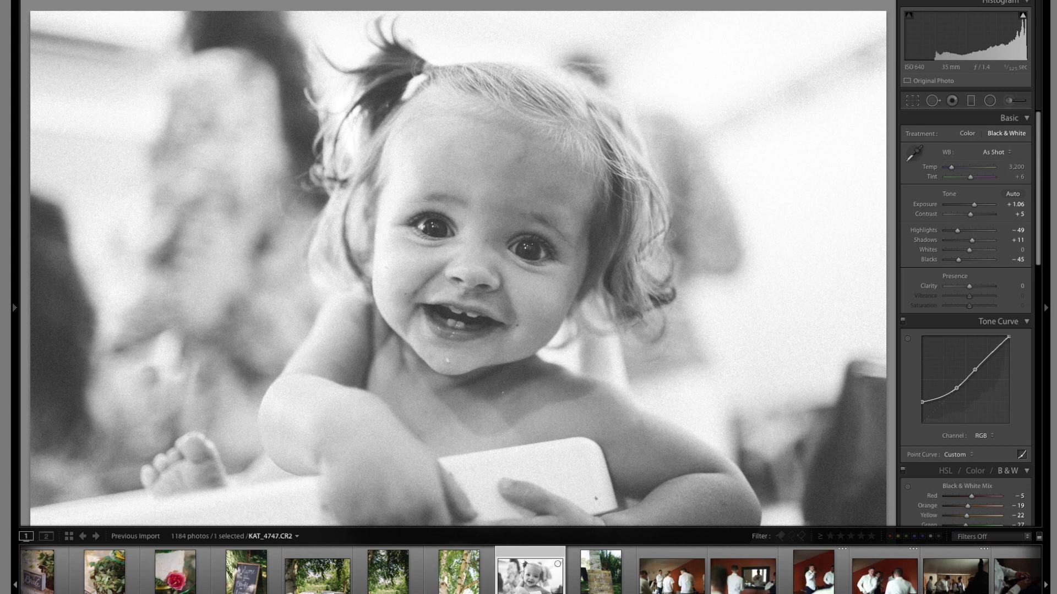
click(467, 582)
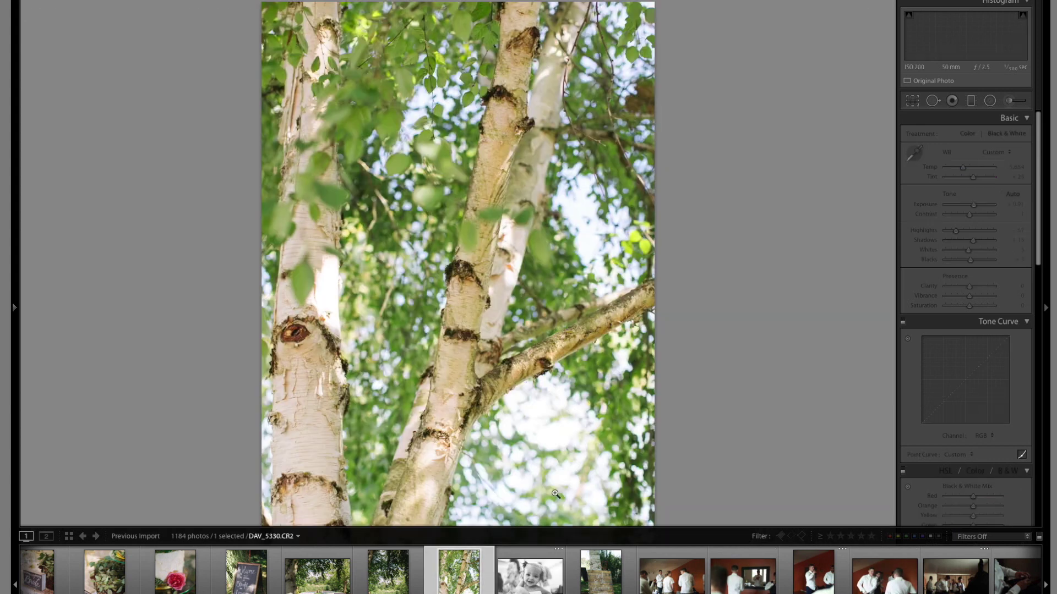
key(F6)
key(ctrl+shift+c)
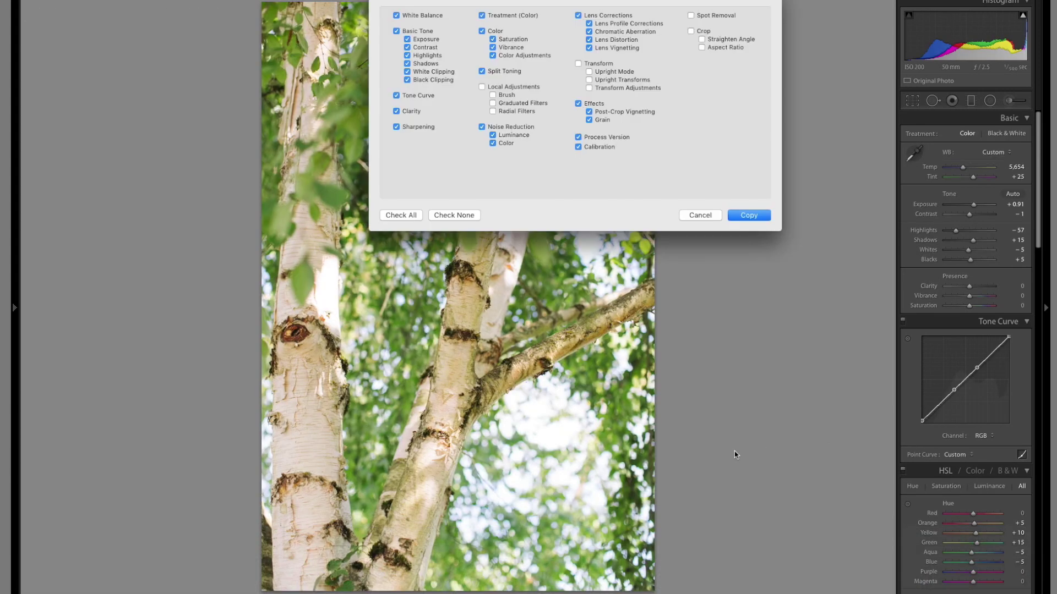
key(Return)
Try the copied birch tree settings on the wooden "and so the adventure begins" sign photo, and undo the paste.
key(Left)
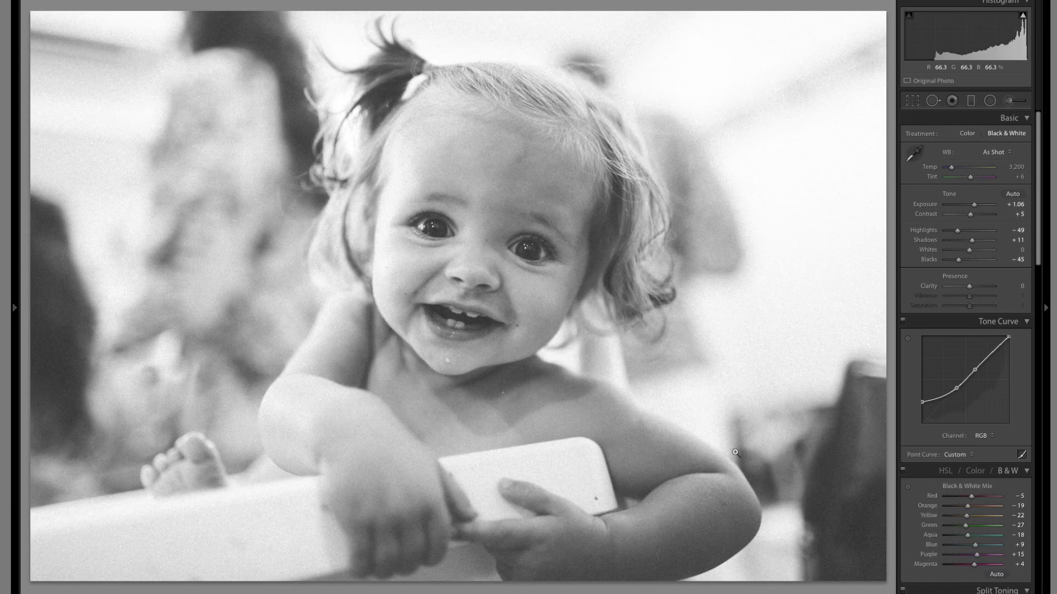
key(Right)
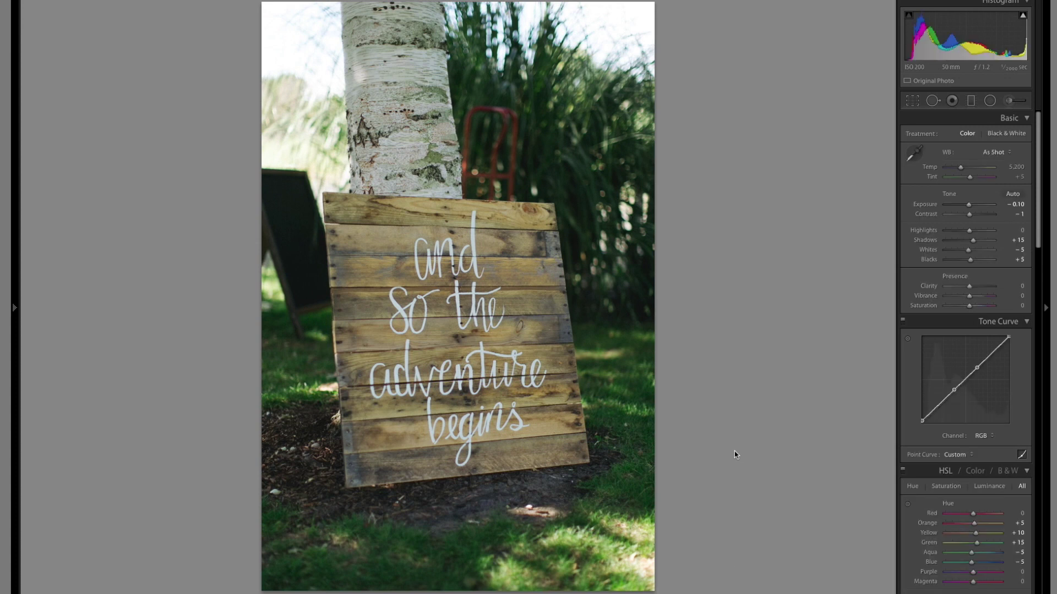
key(ctrl+shift+v)
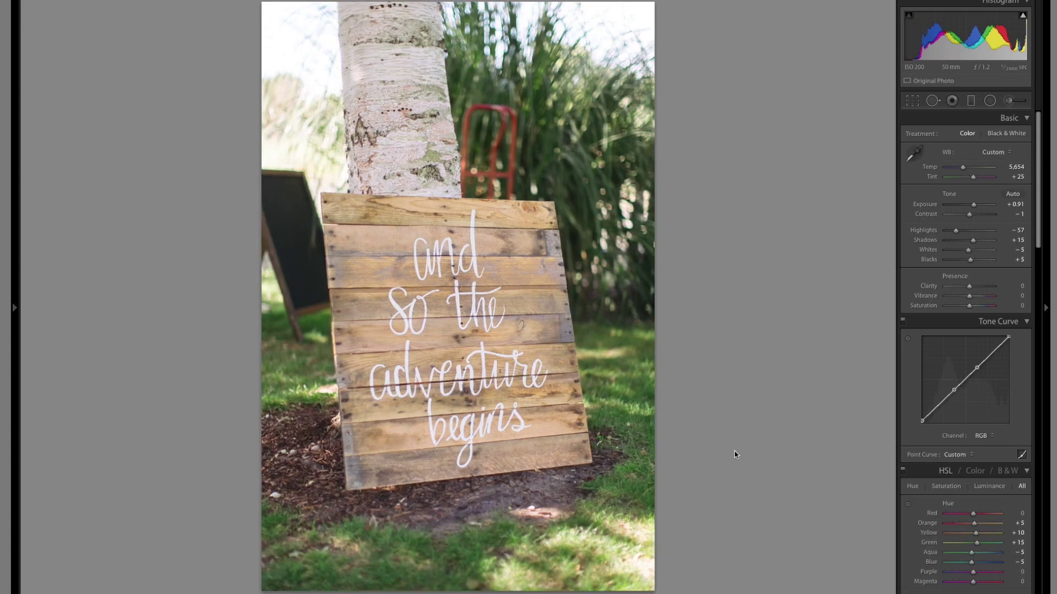
key(ctrl+z)
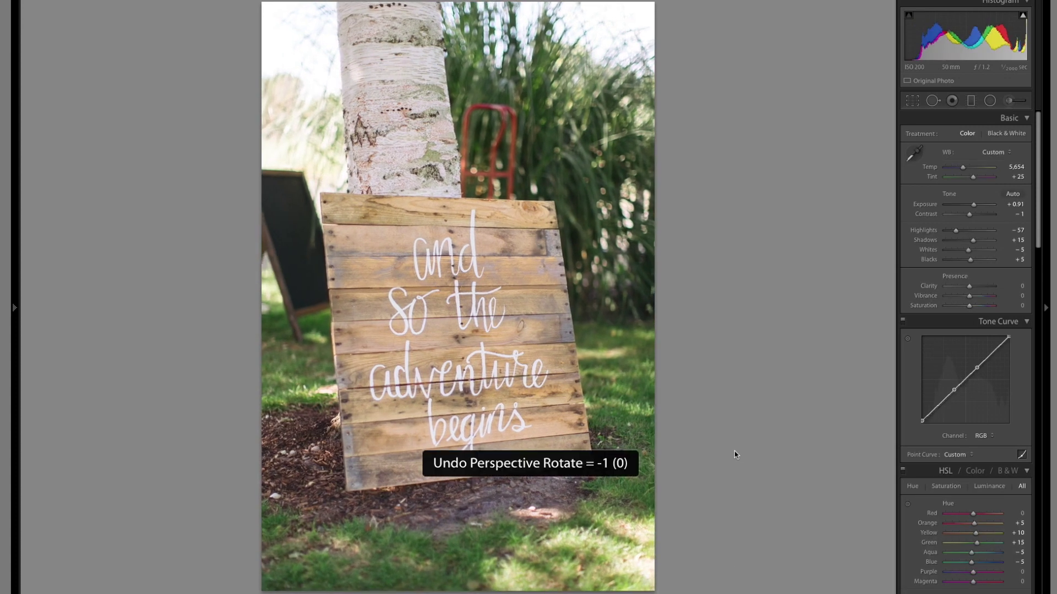
key(ctrl+z)
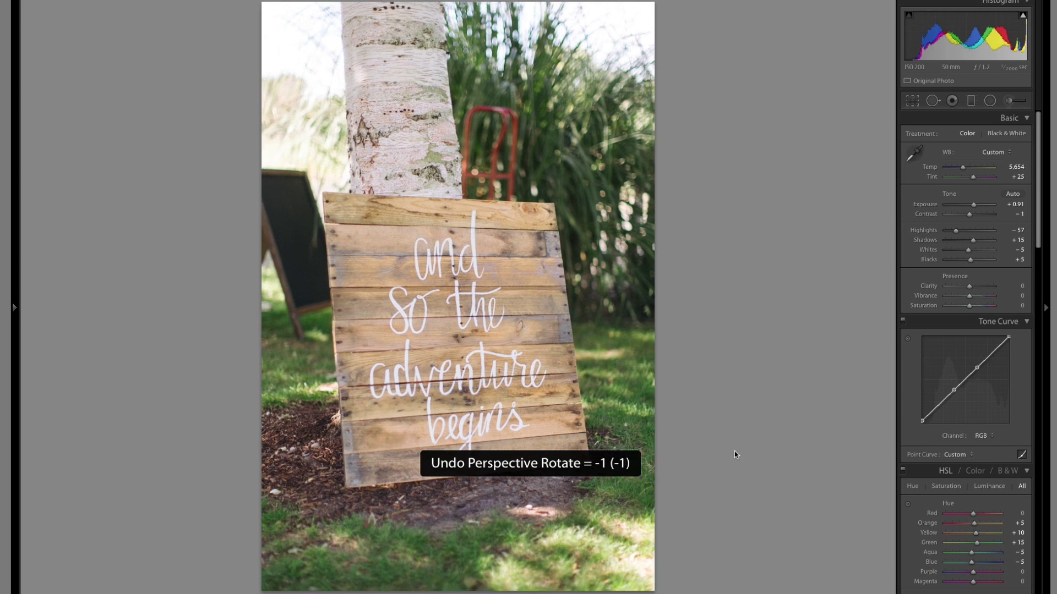
key(ctrl+z)
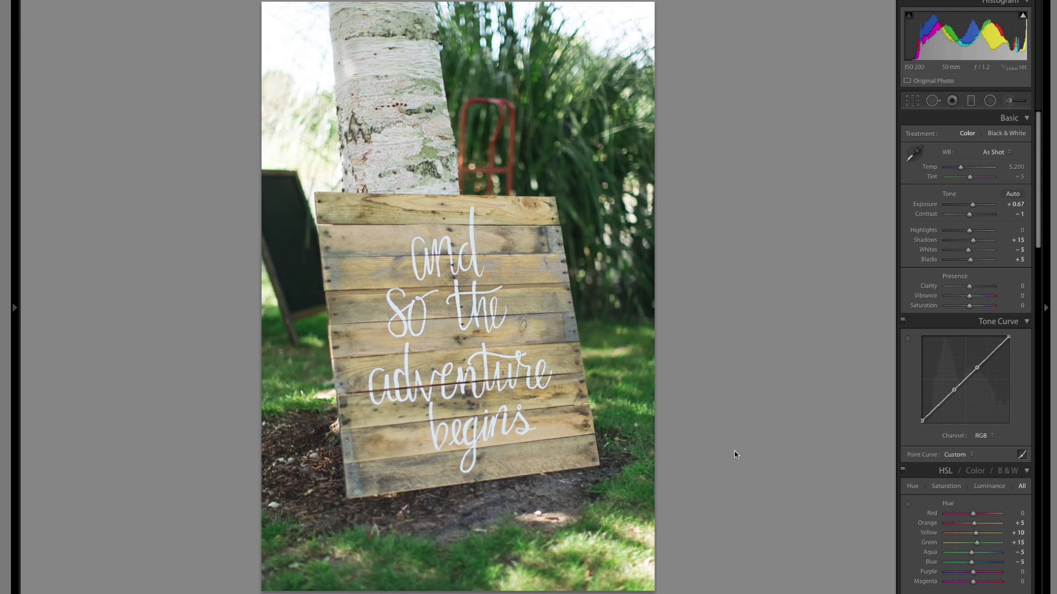
Try auto white balance on the wooden sign photo, undo it, and warm the photo to Temp 6,076 instead.
key(ctrl+shift+u)
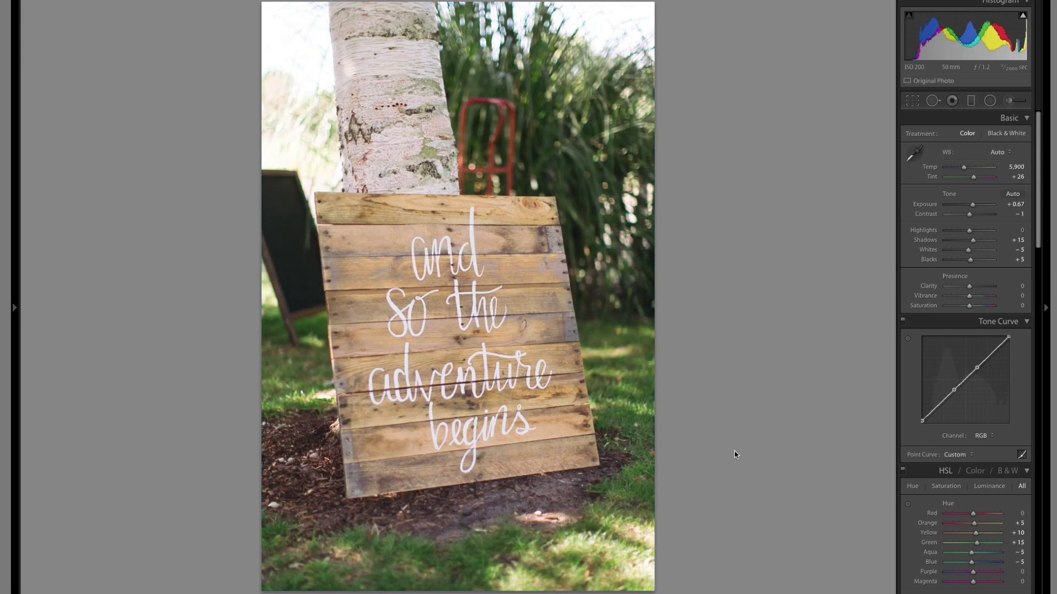
key(ctrl+z)
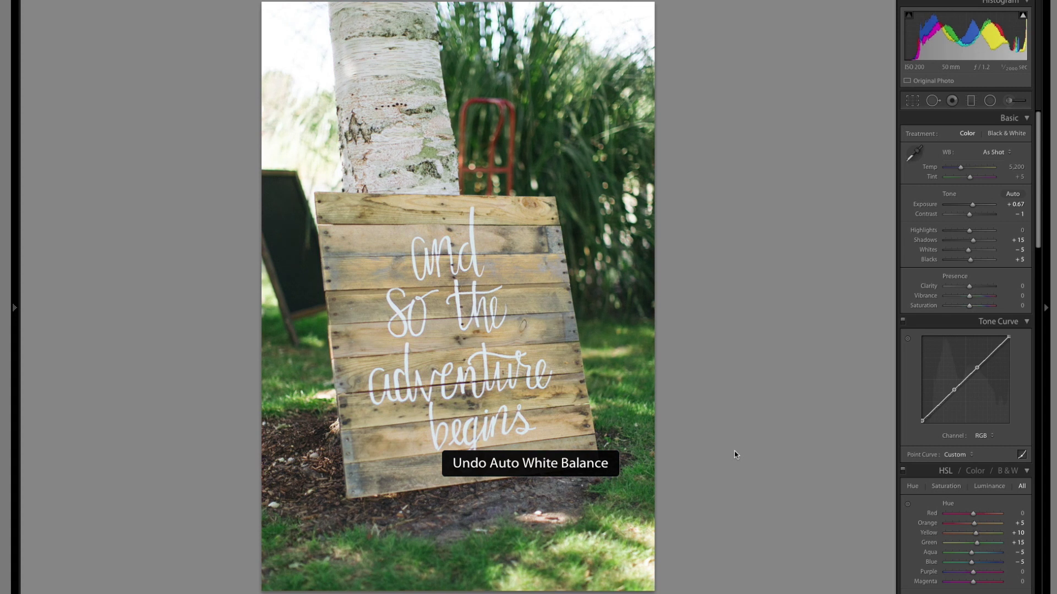
key(equal)
key(equal)
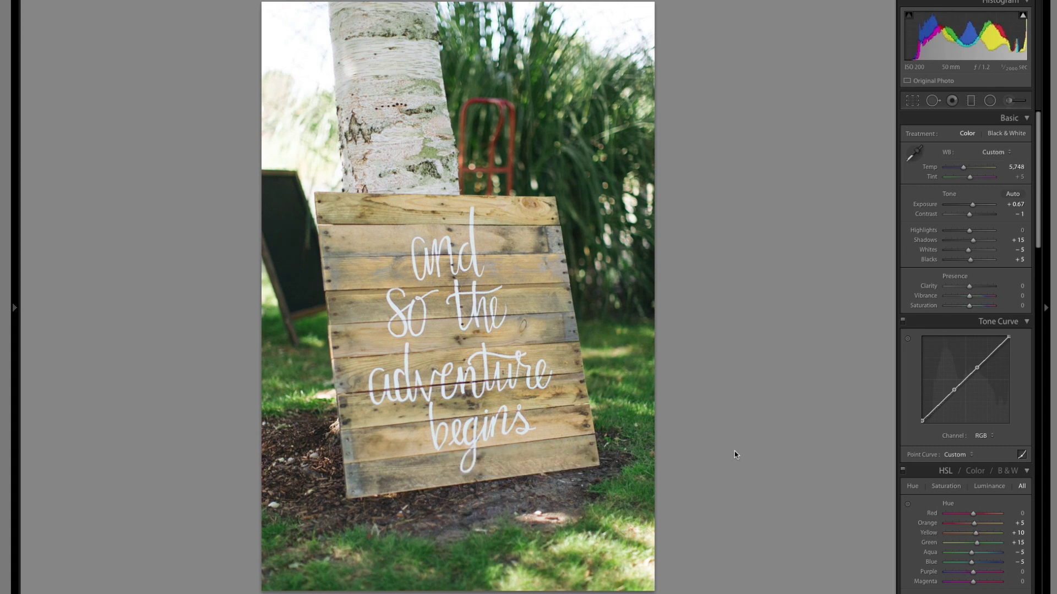
key(equal)
mouse_move(668, 591)
key(Right)
key(Right)
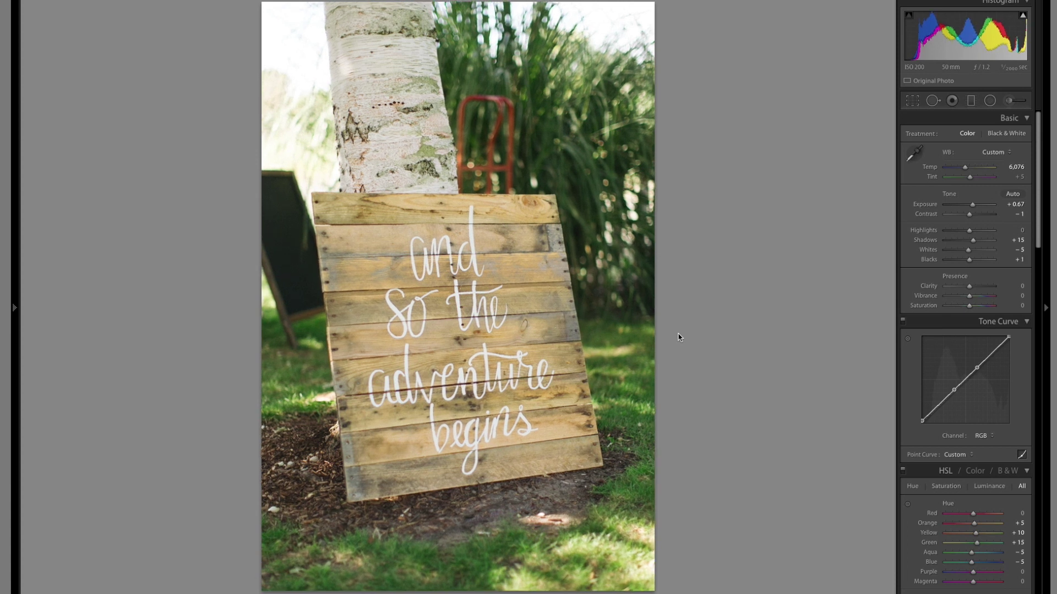
Set the wooden sign photo's Blacks to −23 and its Exposure to +0.91.
key(minus)
key(minus)
key(minus)
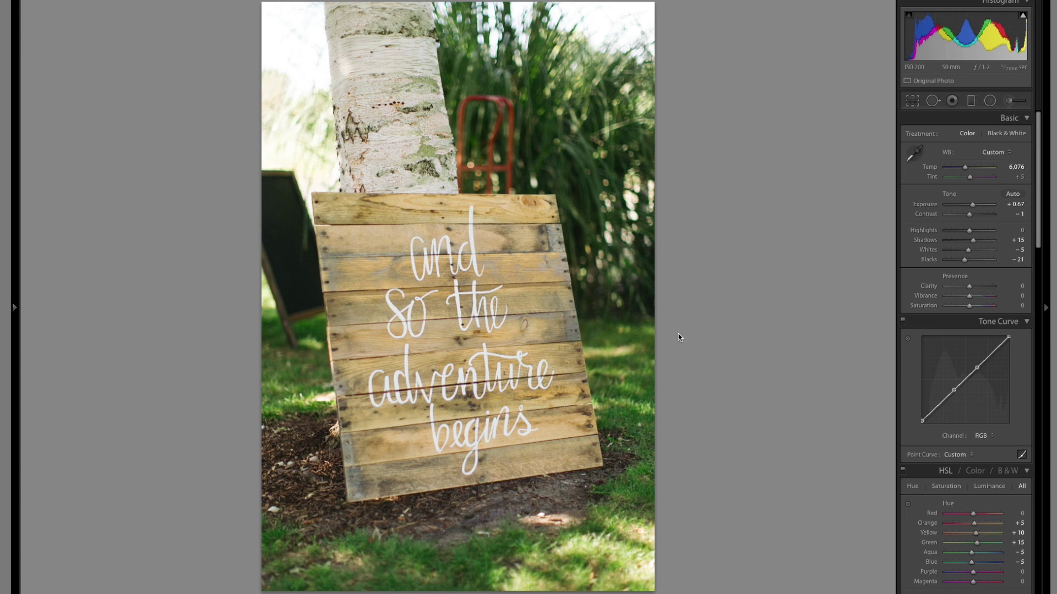
key(plus)
key(plus)
key(plus)
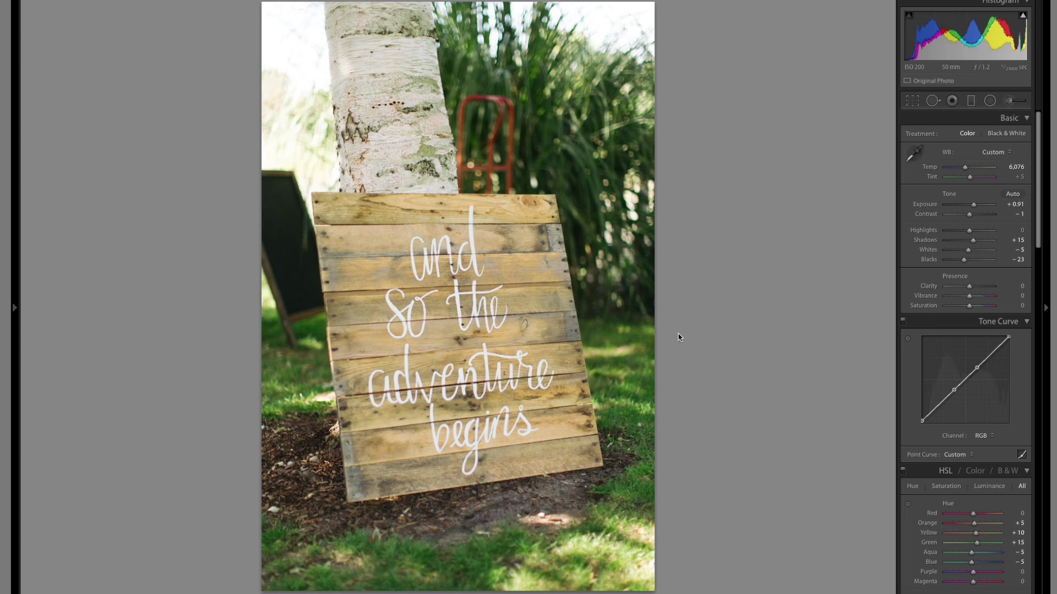
Heal away the top bar of the red metal frame behind the sign, sampling the grasses beside it.
click(932, 101)
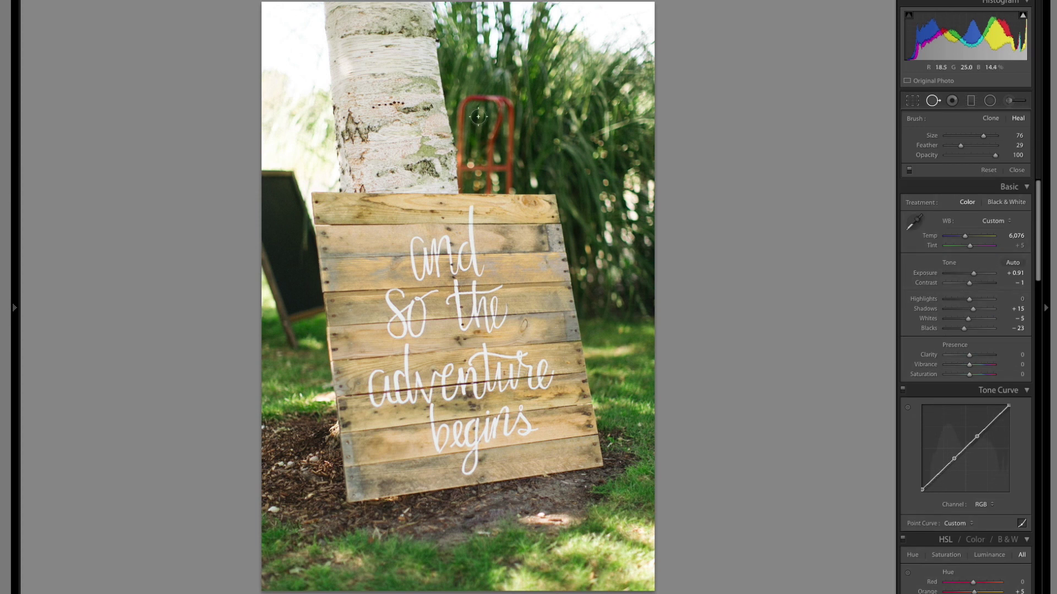
drag(460, 101, 548, 100)
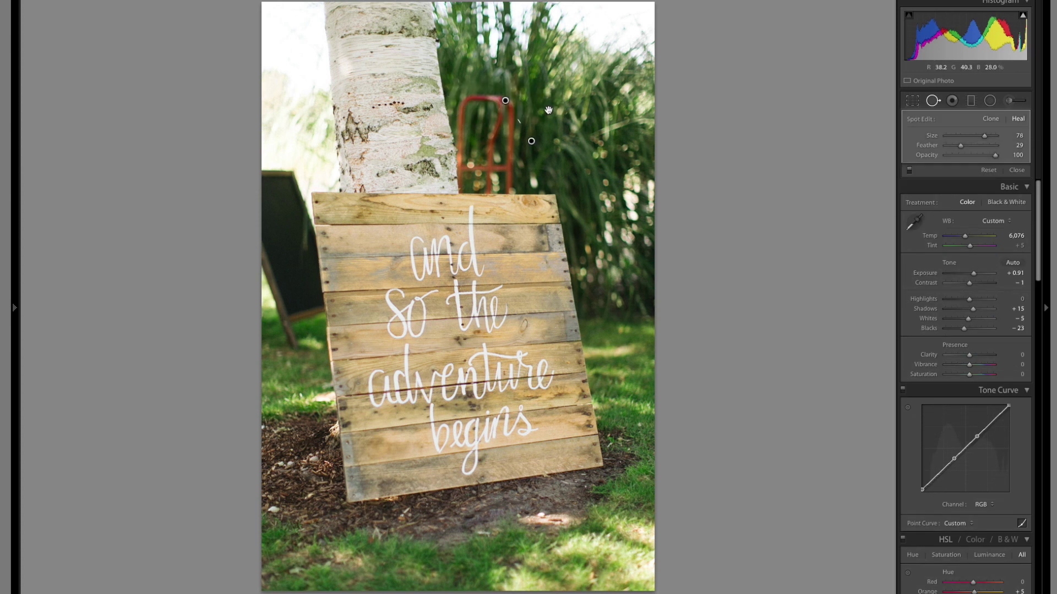
mouse_move(555, 144)
mouse_down()
mouse_move(571, 122)
mouse_move(602, 122)
mouse_up()
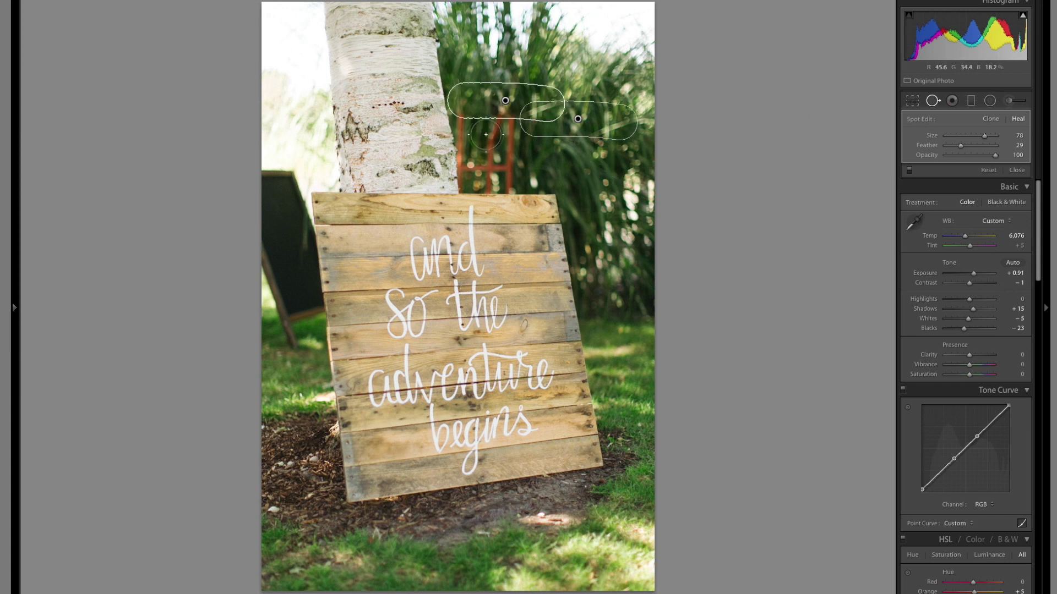
Remove the frame's right upright and remaining left parts with cloned foliage sampled from the grasses beside them.
mouse_move(505, 108)
mouse_down()
mouse_move(507, 180)
mouse_move(592, 152)
mouse_move(565, 124)
mouse_up()
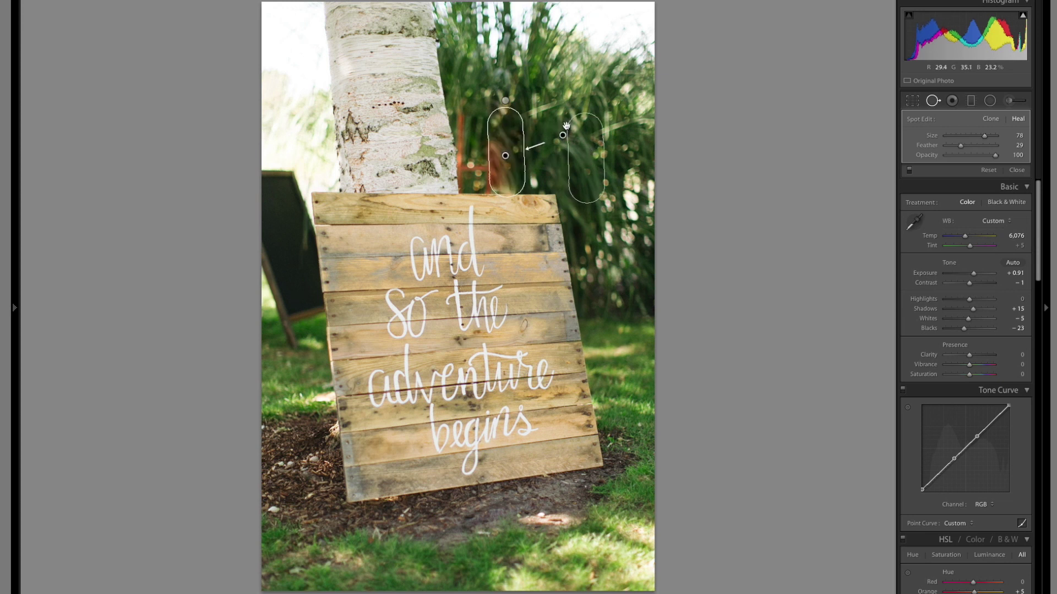
click(996, 120)
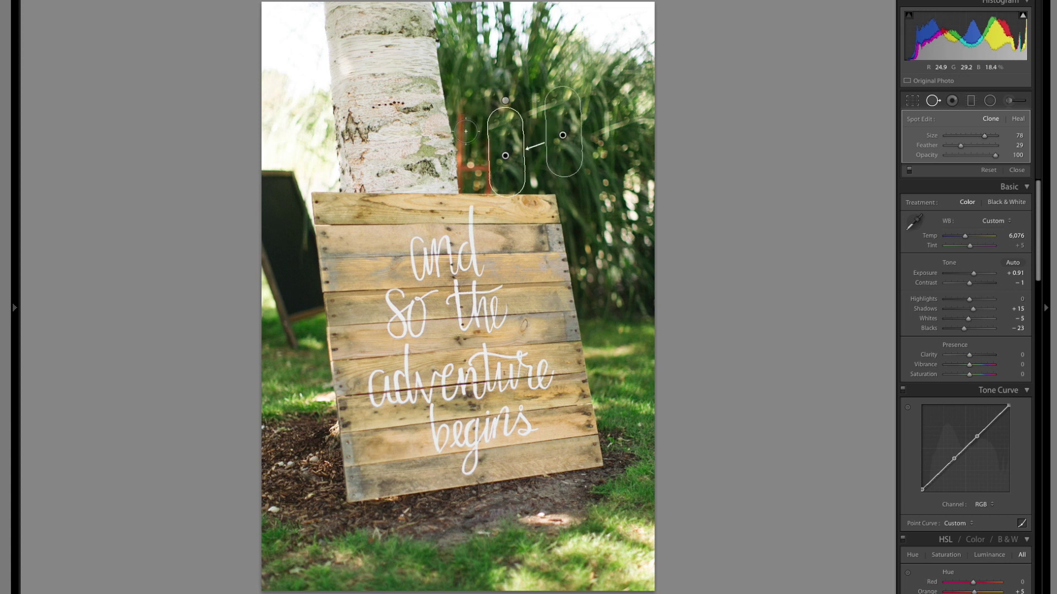
scroll(467, 133, down, 2)
mouse_move(461, 118)
mouse_down()
mouse_move(464, 187)
mouse_move(467, 168)
mouse_move(487, 168)
mouse_move(491, 188)
mouse_move(489, 144)
mouse_up()
drag(544, 182, 541, 120)
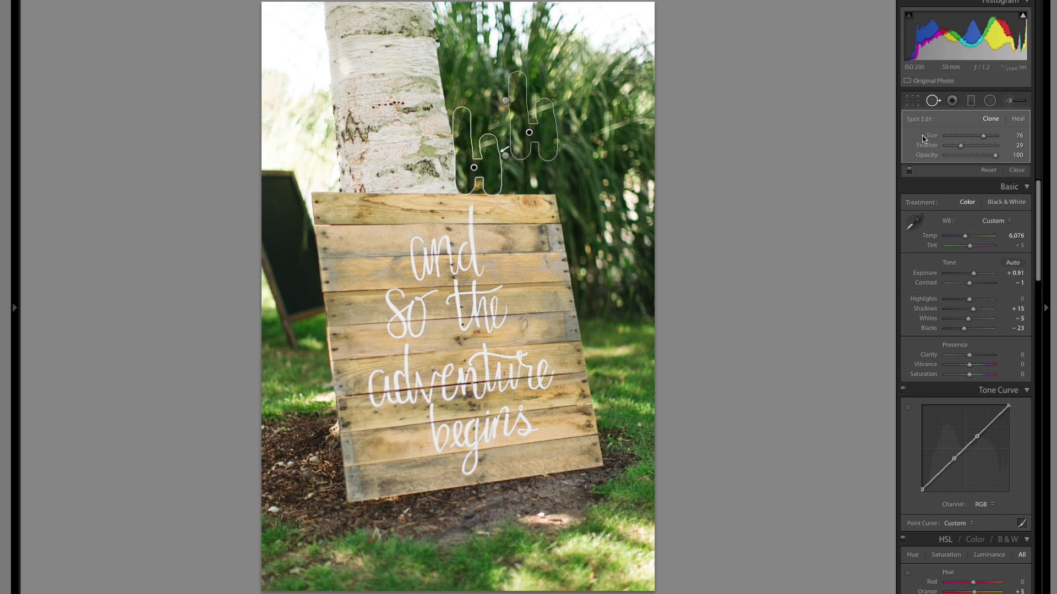
Check the retouched area with Spot Removal closed, and change the last spot beside the trunk from Clone to Heal.
click(931, 100)
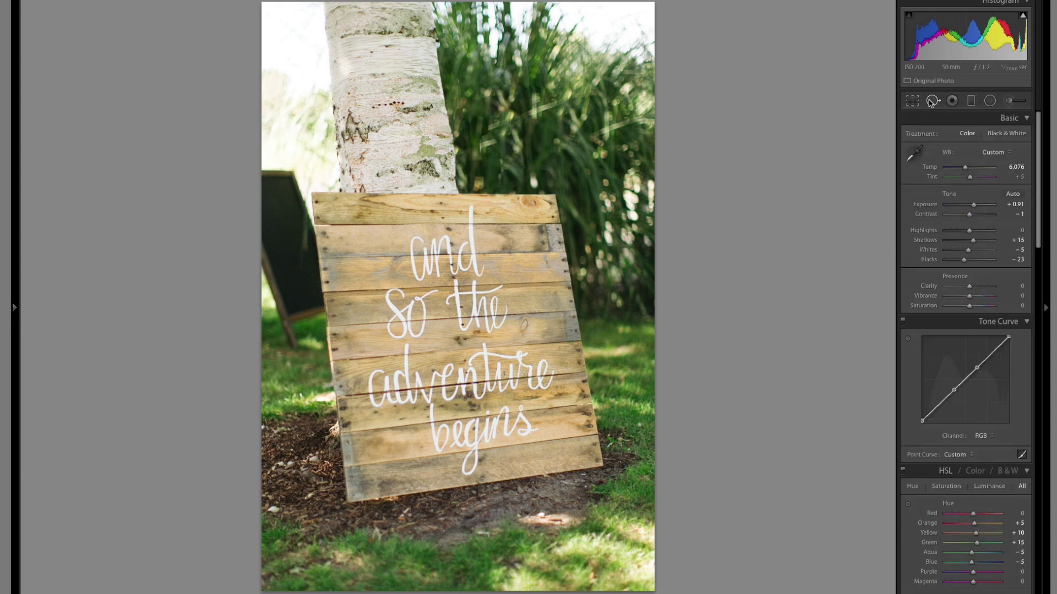
click(932, 101)
click(527, 132)
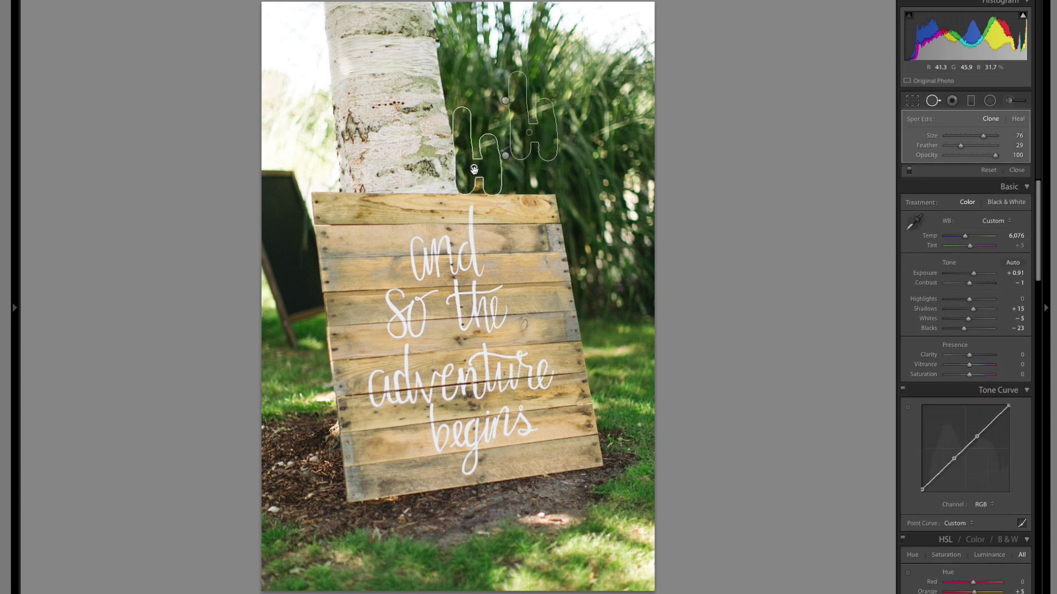
click(1018, 119)
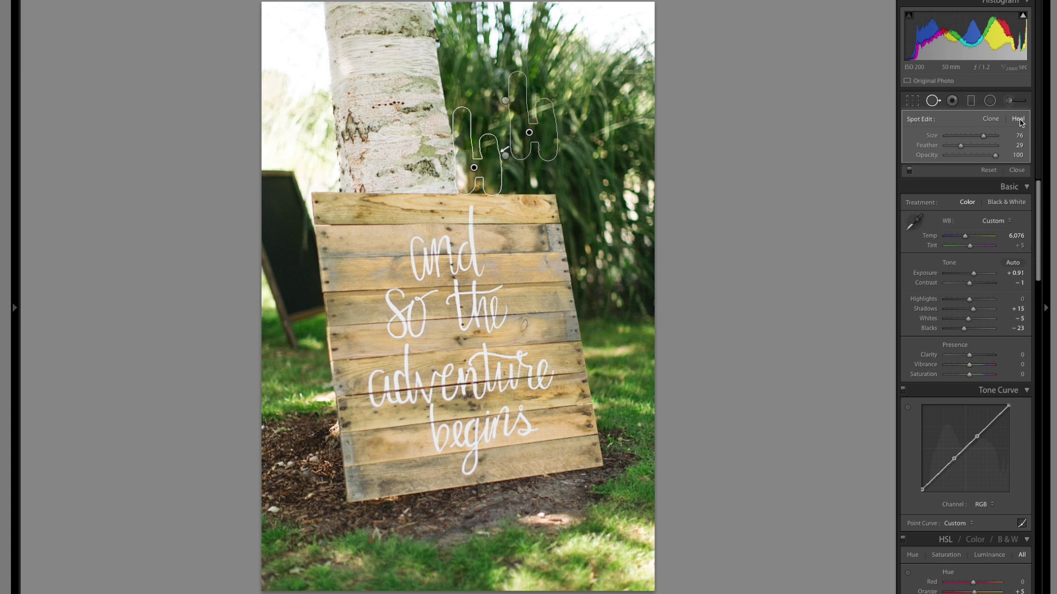
click(932, 101)
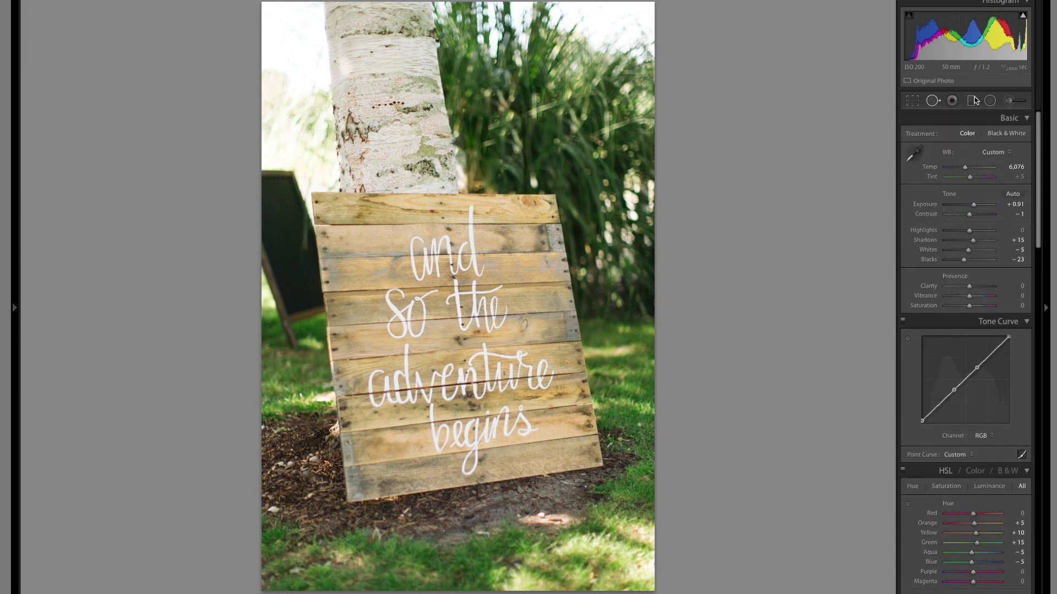
Reset the Adjustment Brush effect sliders to zero, leave the brush, and lower the sign photo's Exposure to +0.83.
click(1011, 100)
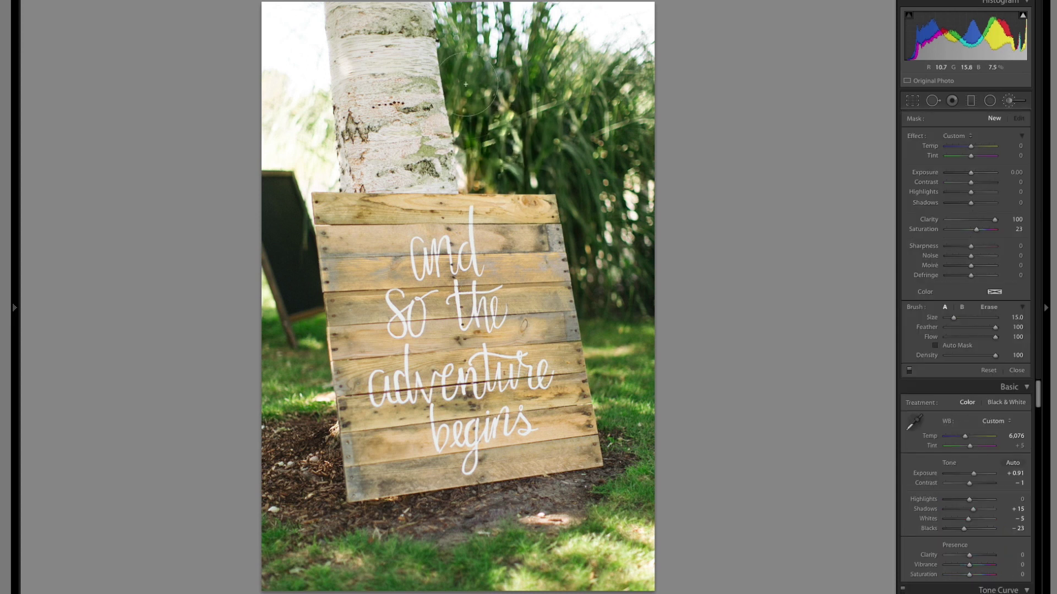
double_click(918, 137)
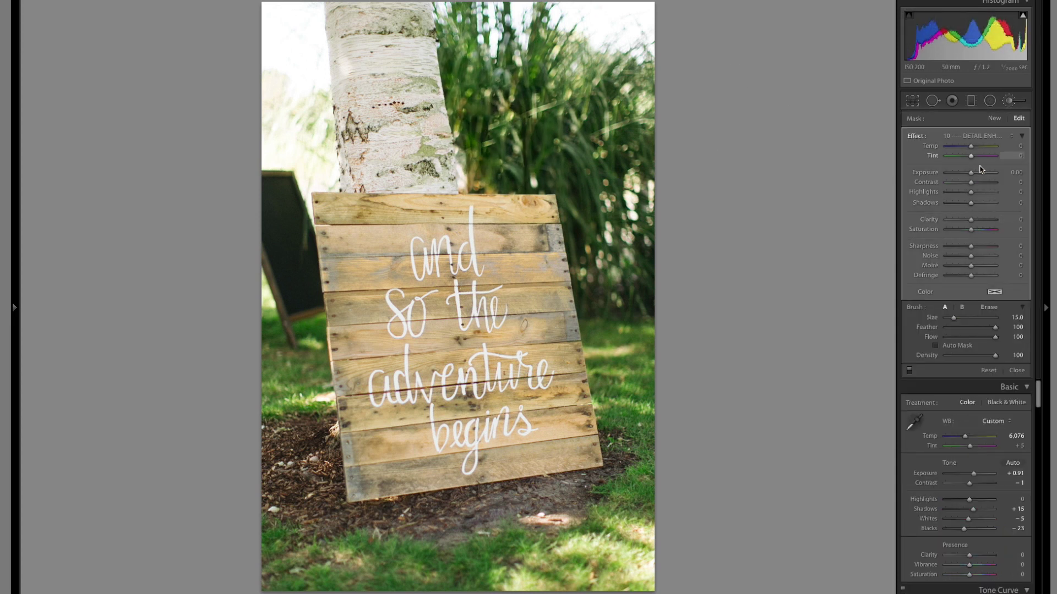
click(1009, 101)
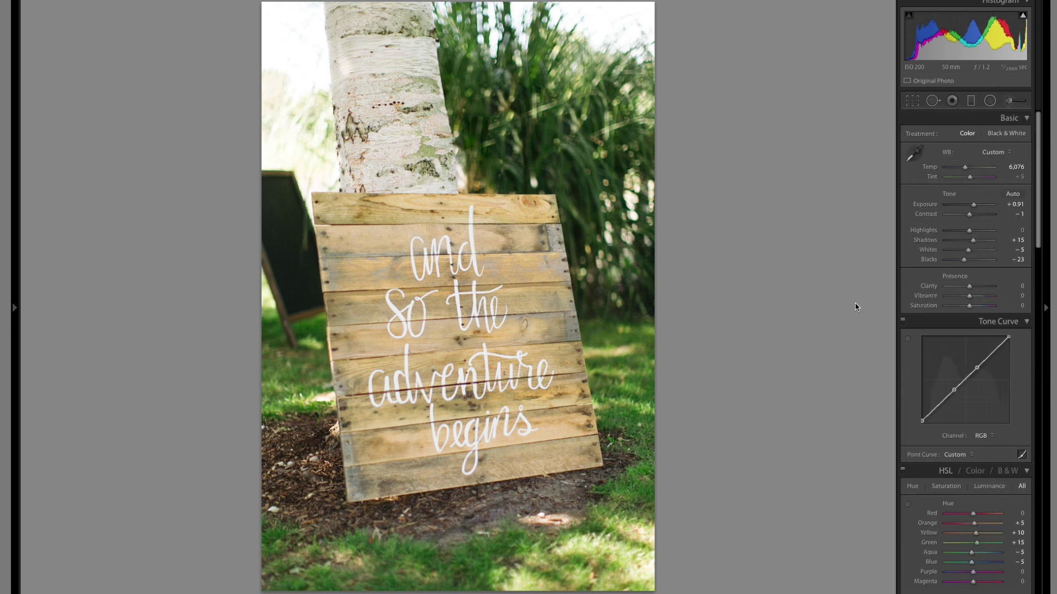
key(minus)
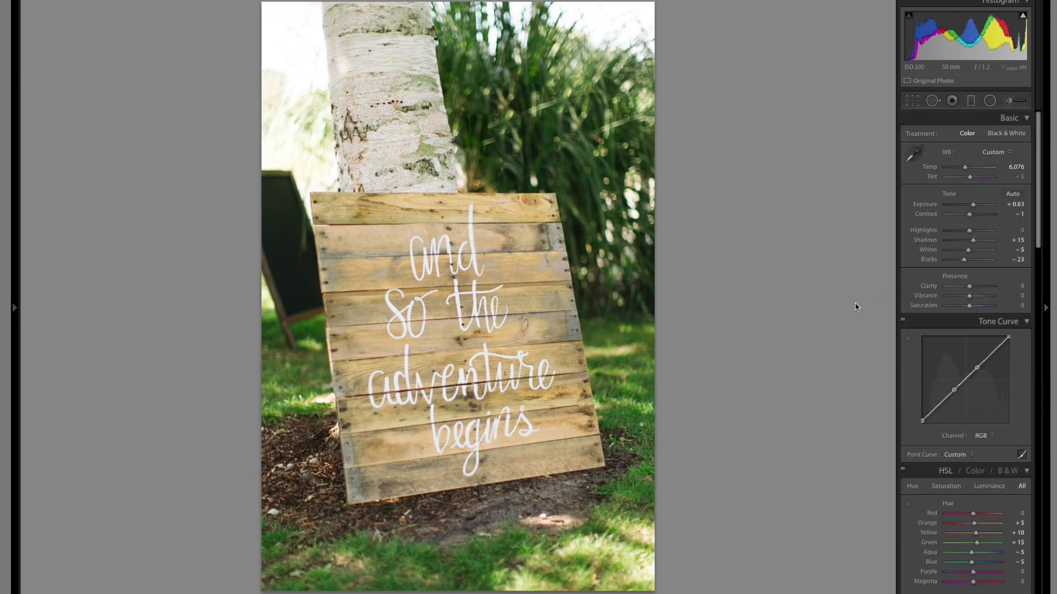
Set the Exposure of the photo of men in white shirts by the orange wall to +0.12, and go to the mirror photo.
key(Right)
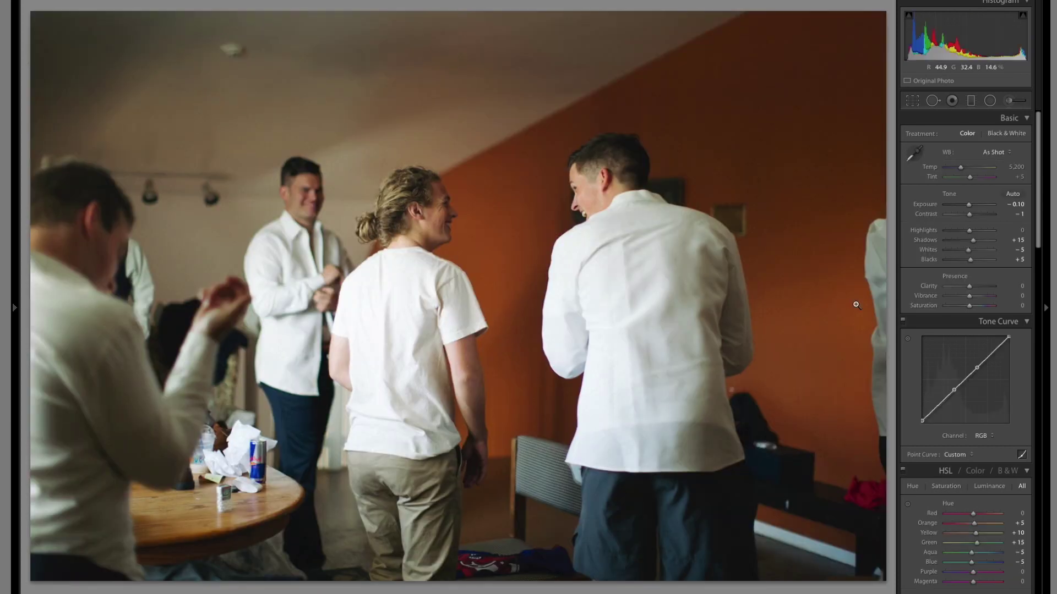
key(plus)
key(plus)
key(plus)
key(plus)
key(plus)
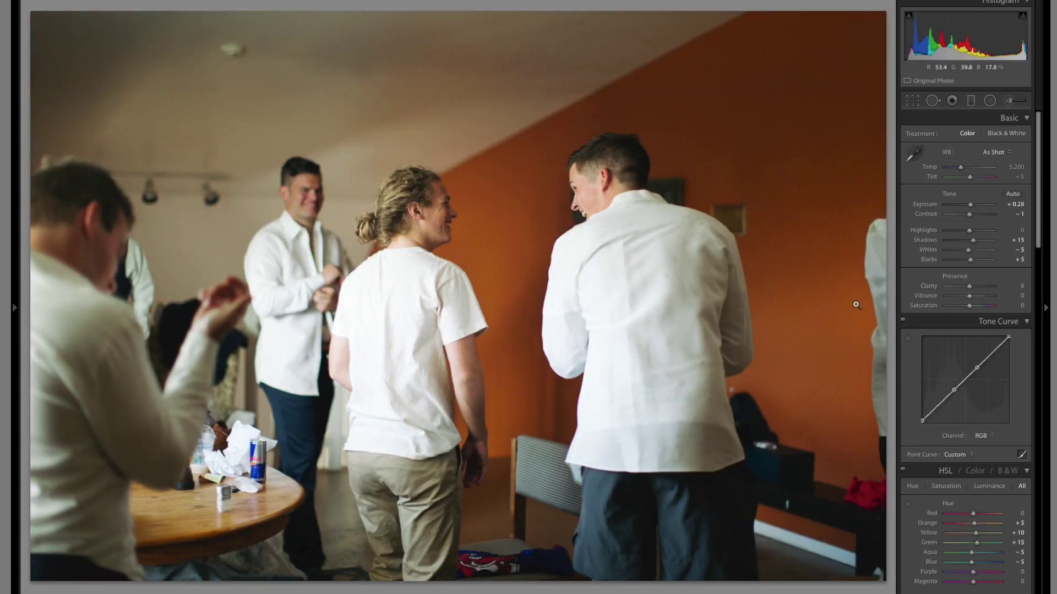
key(ctrl+z)
key(minus)
key(minus)
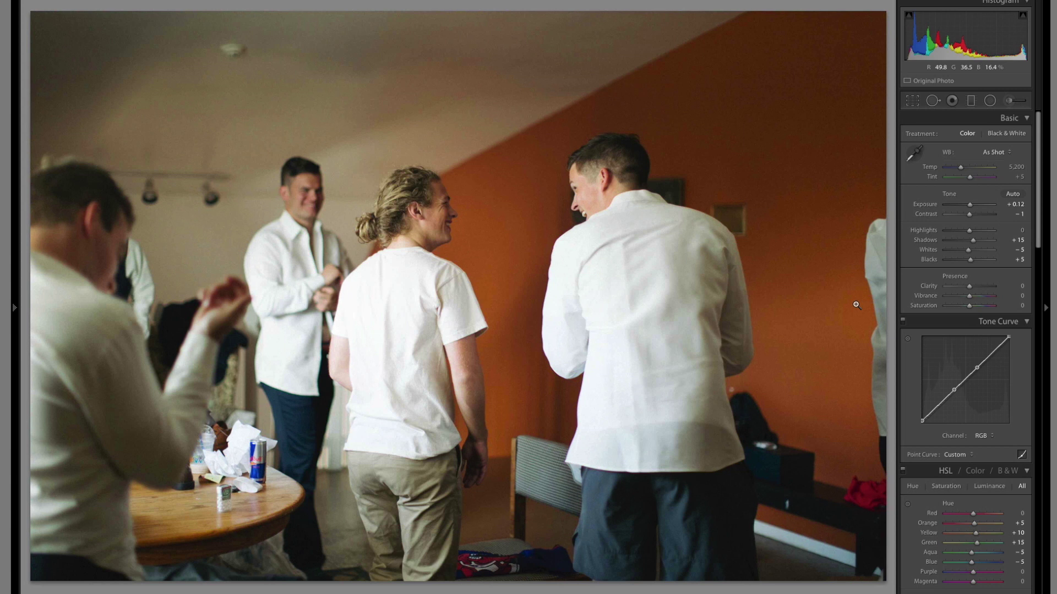
key(Right)
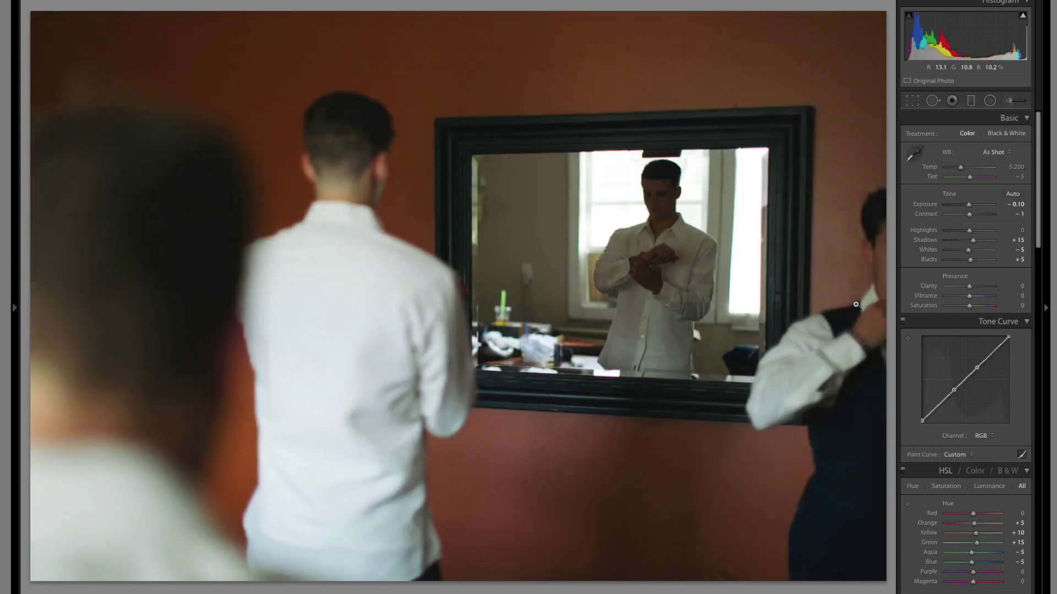
Raise the Exposure of the photo of the man reflected in the black-framed mirror to +1.06.
key(plus)
key(plus)
key(plus)
key(plus)
key(plus)
key(plus)
key(plus)
key(plus)
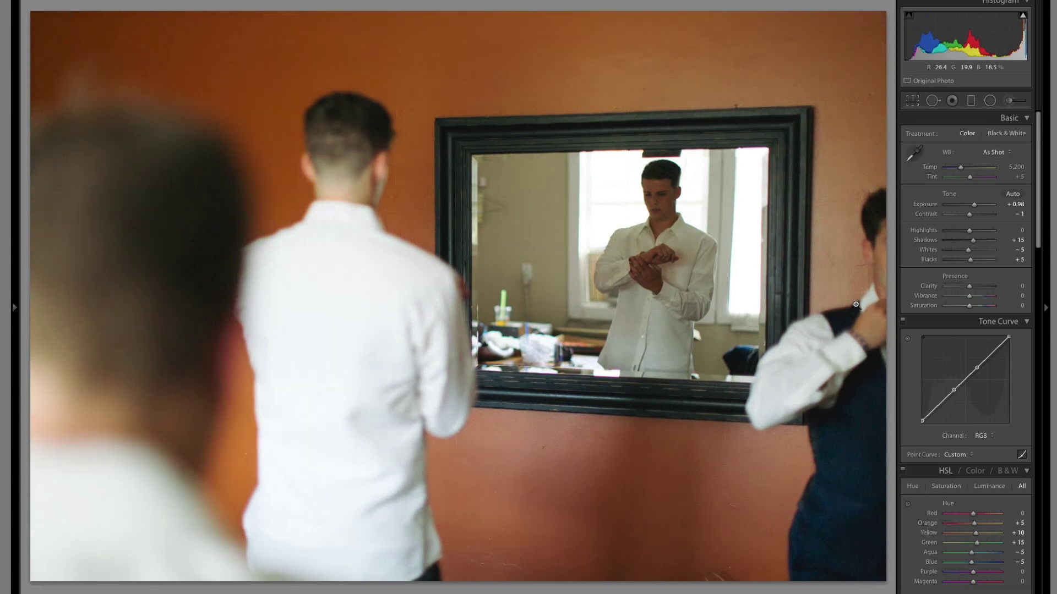
key(plus)
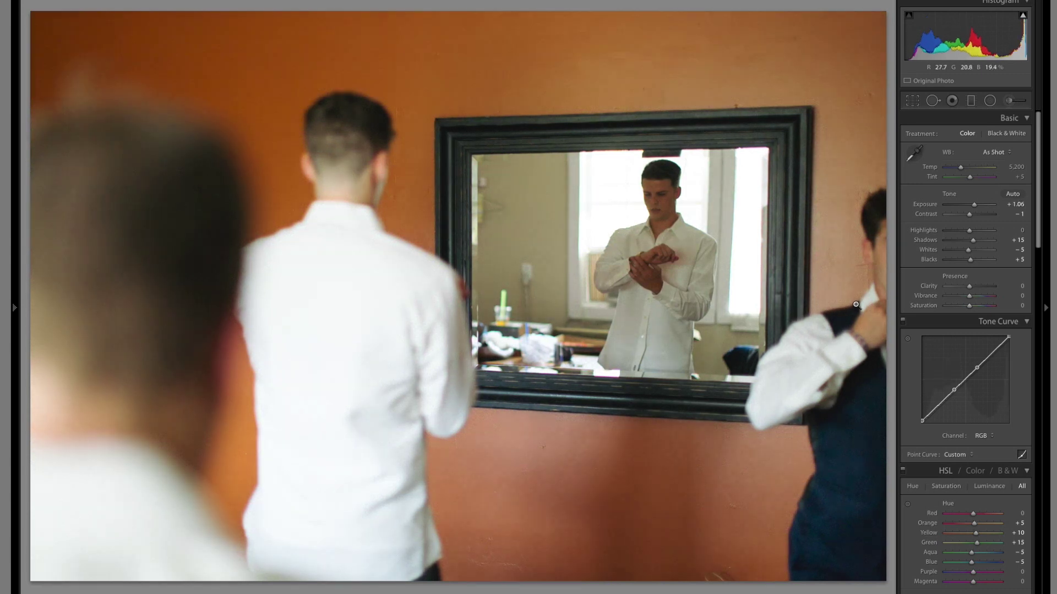
Try the Eriks BW GRAIN preset on the mirror photo, with Blacks at −8 and Exposure raised to about +2.72.
click(14, 309)
mouse_move(12, 342)
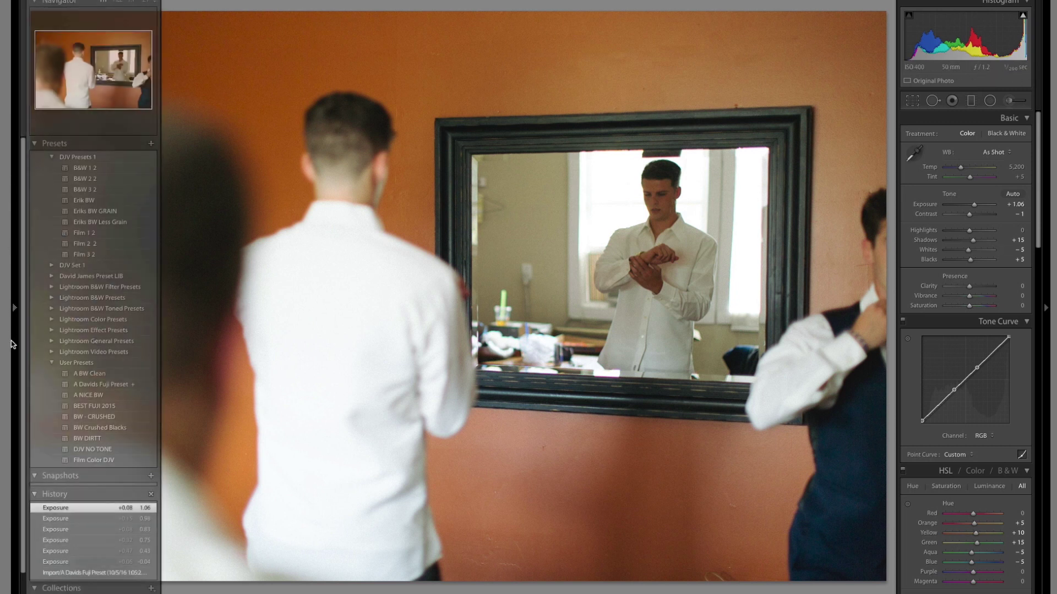
click(114, 213)
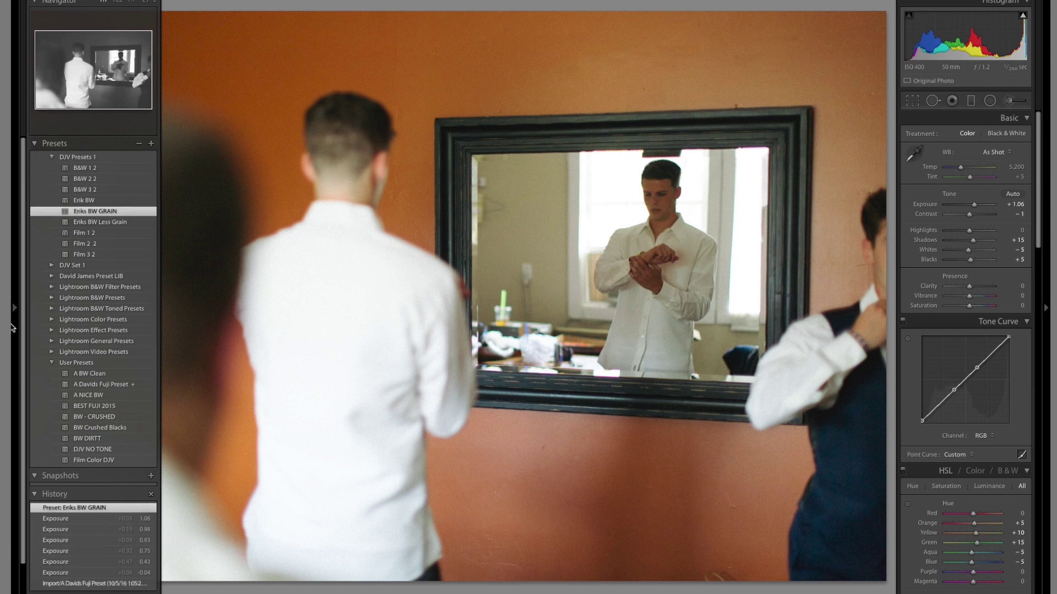
key(equal)
key(equal)
key(equal)
key(equal)
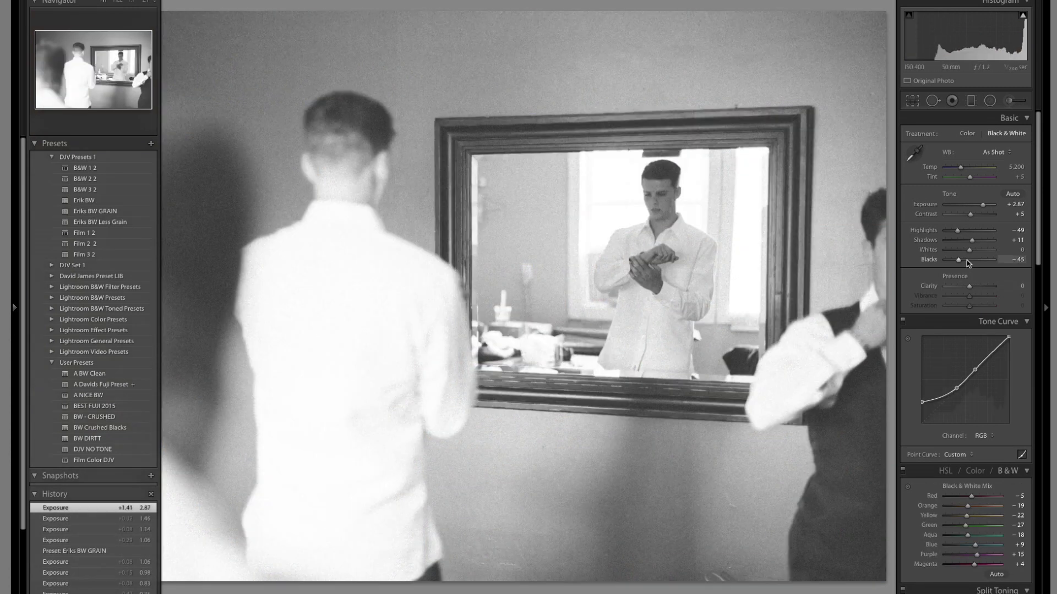
drag(961, 260, 969, 261)
key(minus)
key(minus)
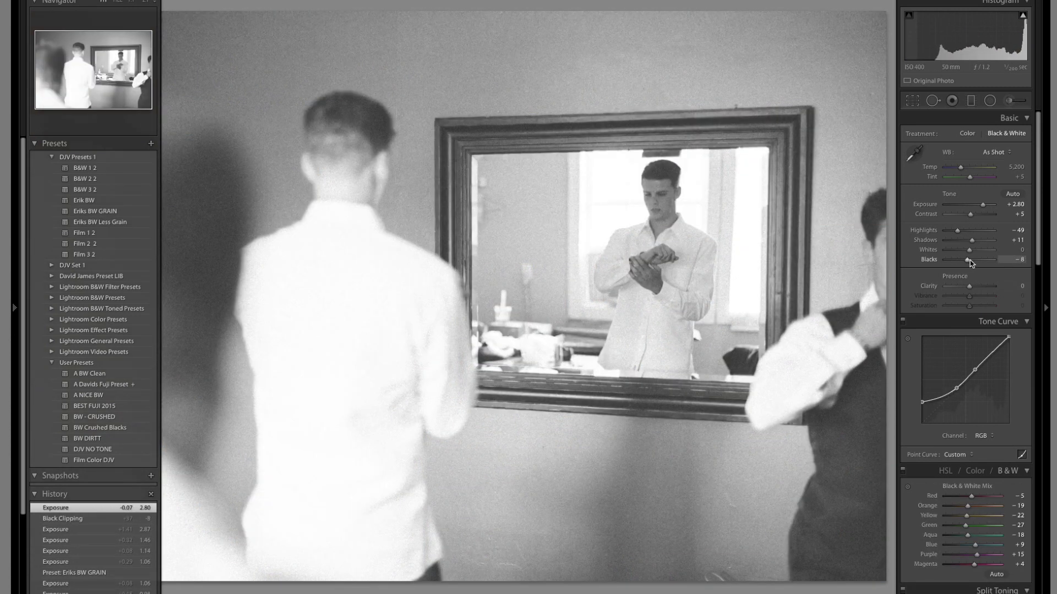
Apply the Eriks BW Less Grain preset to the mirror photo with Blacks +4 and Exposure +2.56, and go to the next photo.
click(99, 223)
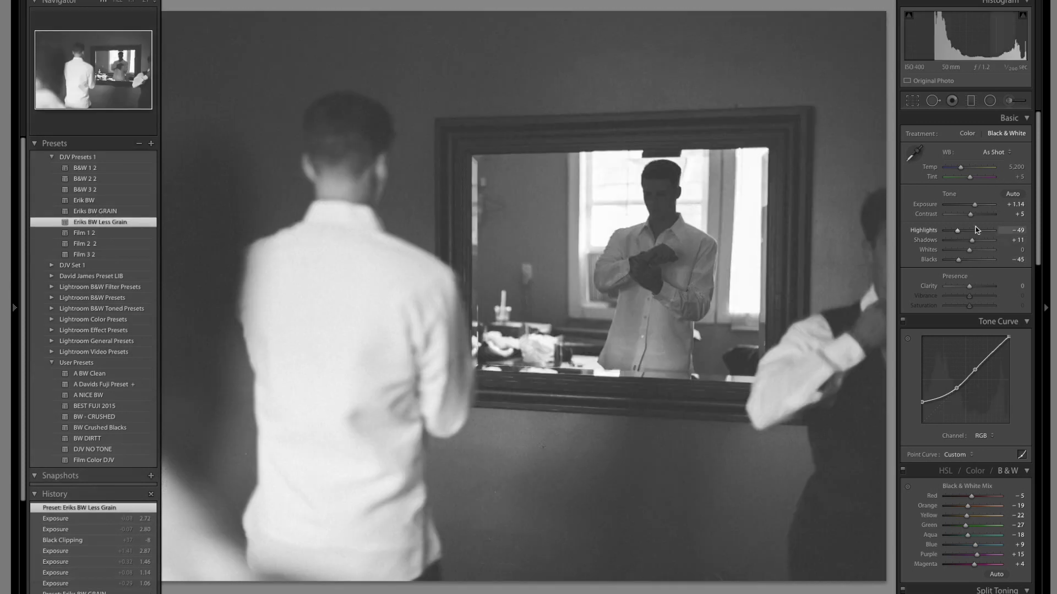
click(971, 259)
drag(983, 208, 981, 205)
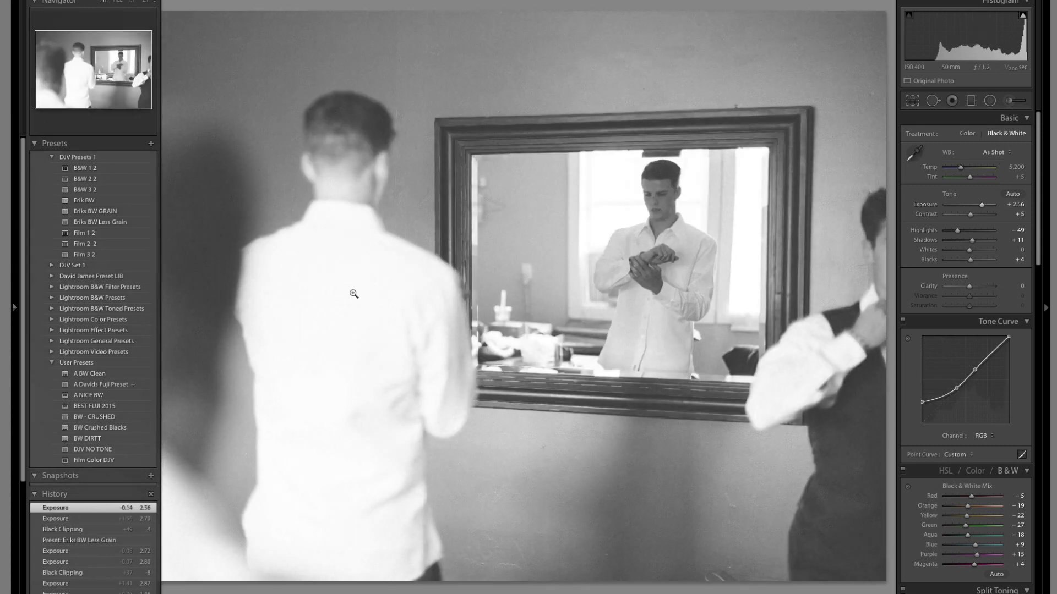
key(F7)
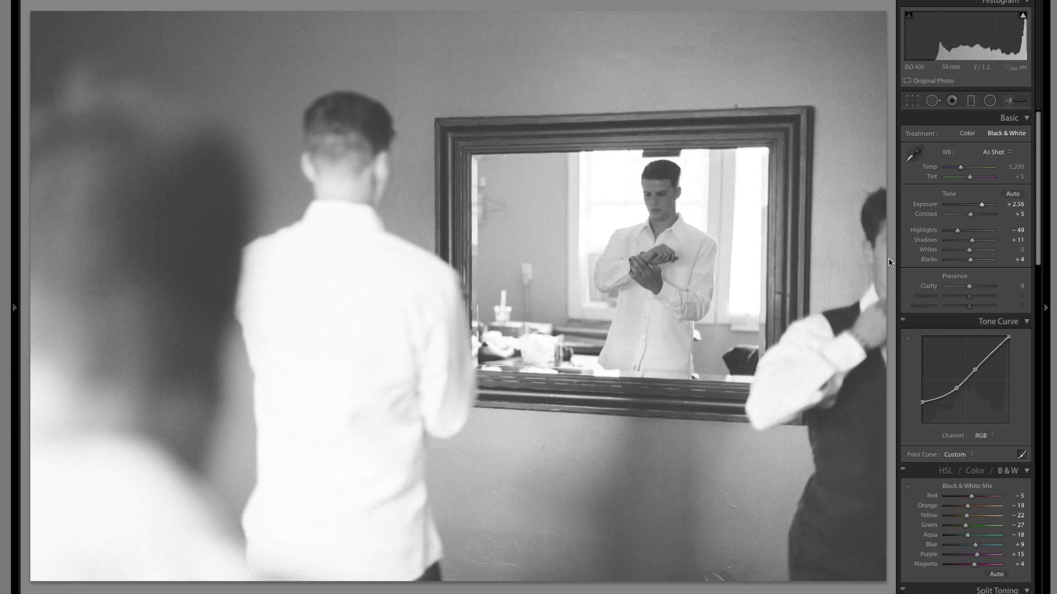
key(equal)
key(Right)
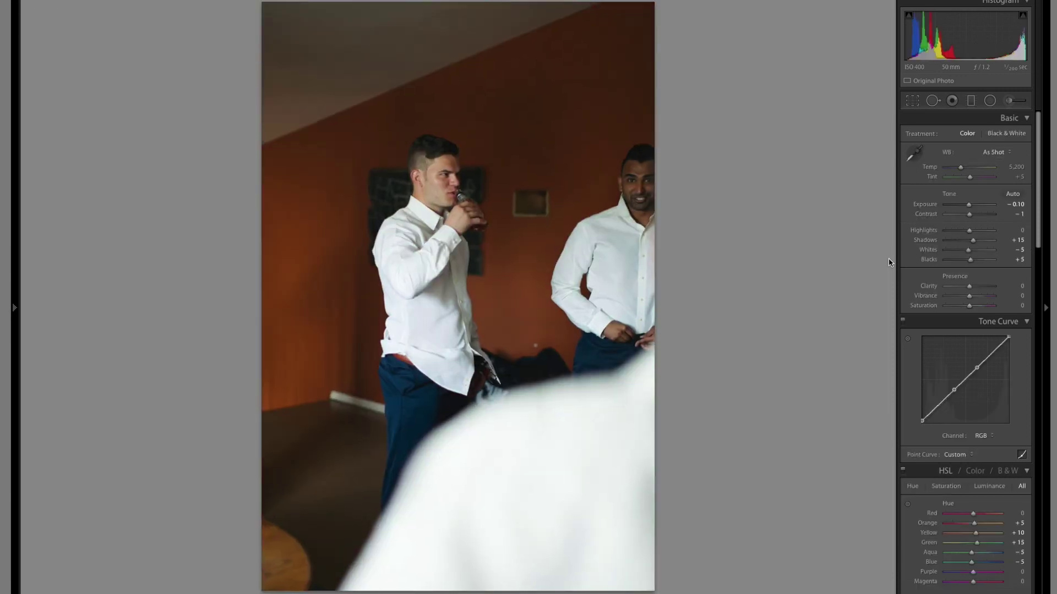
Set the Exposure of the drinking man's photo to +0.43 and of the smiling man's photo to +0.28.
key(equal)
key(equal)
key(equal)
key(equal)
key(equal)
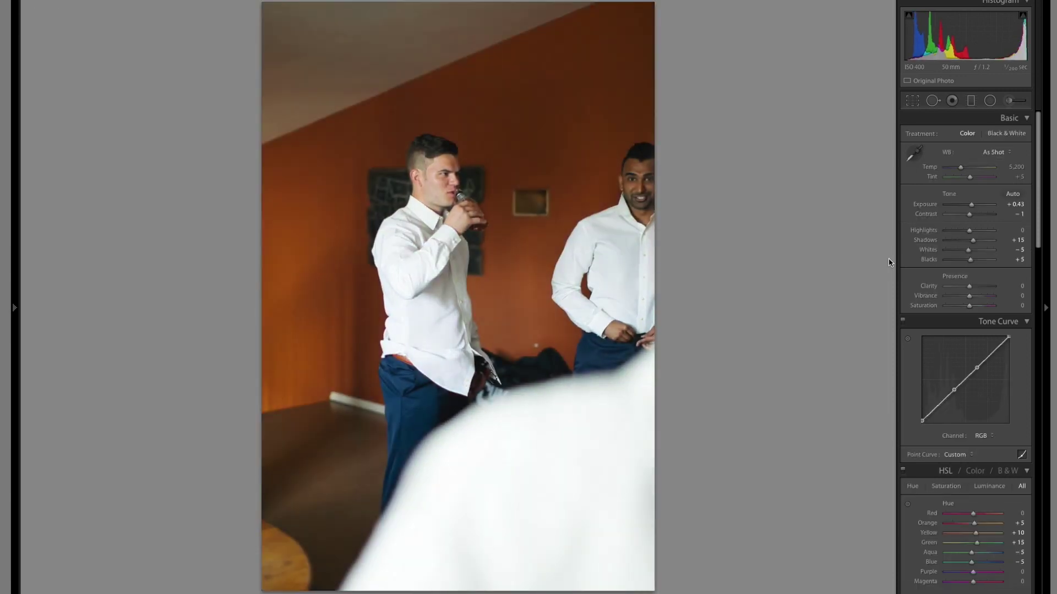
key(Right)
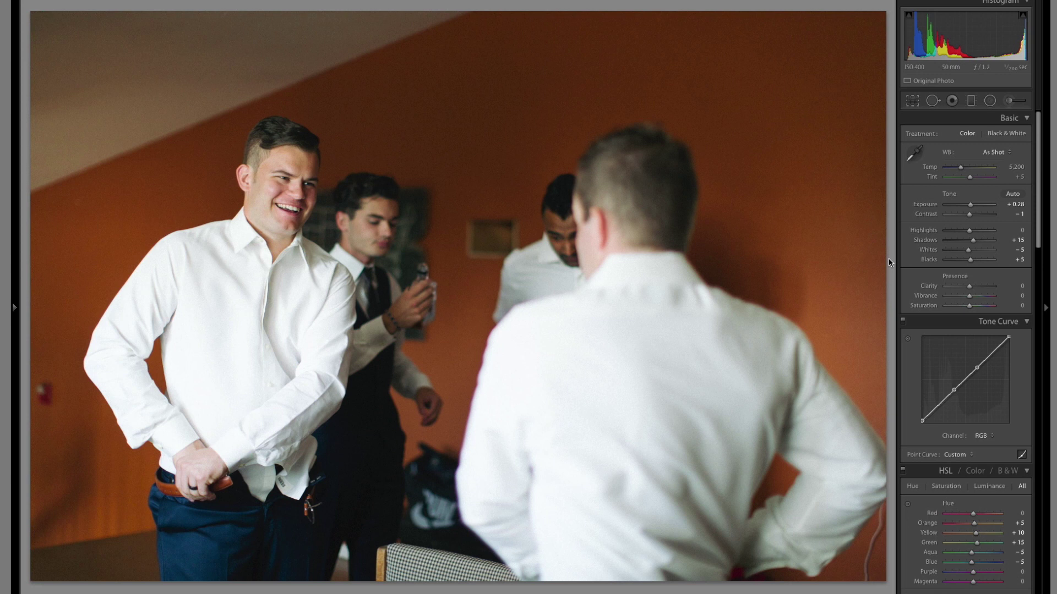
key(Right)
Apply the Eriks BW GRAIN preset to the photo of the men dressing by the curtains, and set Blacks to −10.
key(equal)
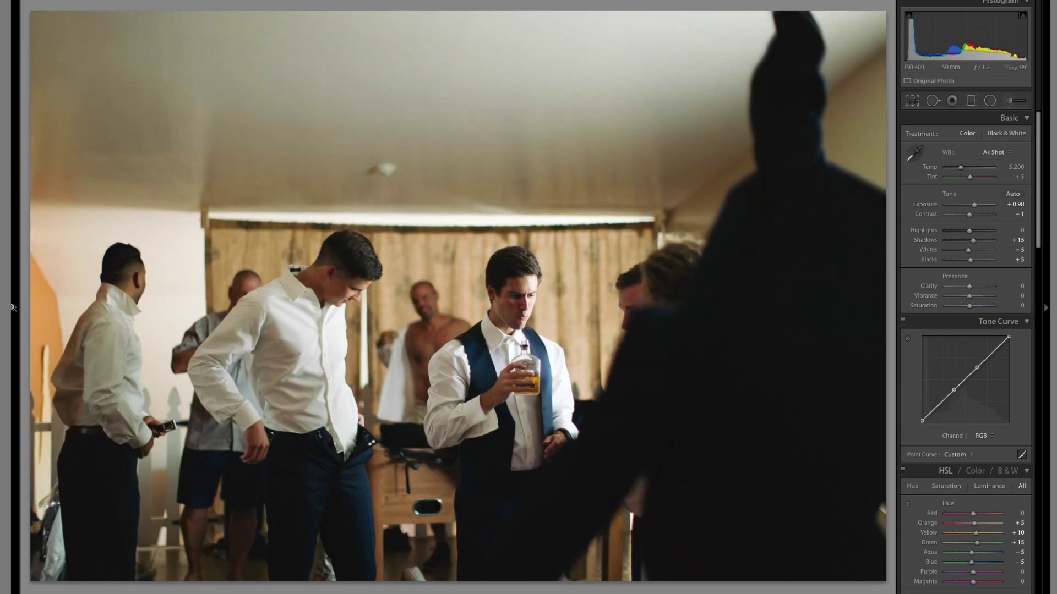
mouse_move(12, 268)
click(93, 213)
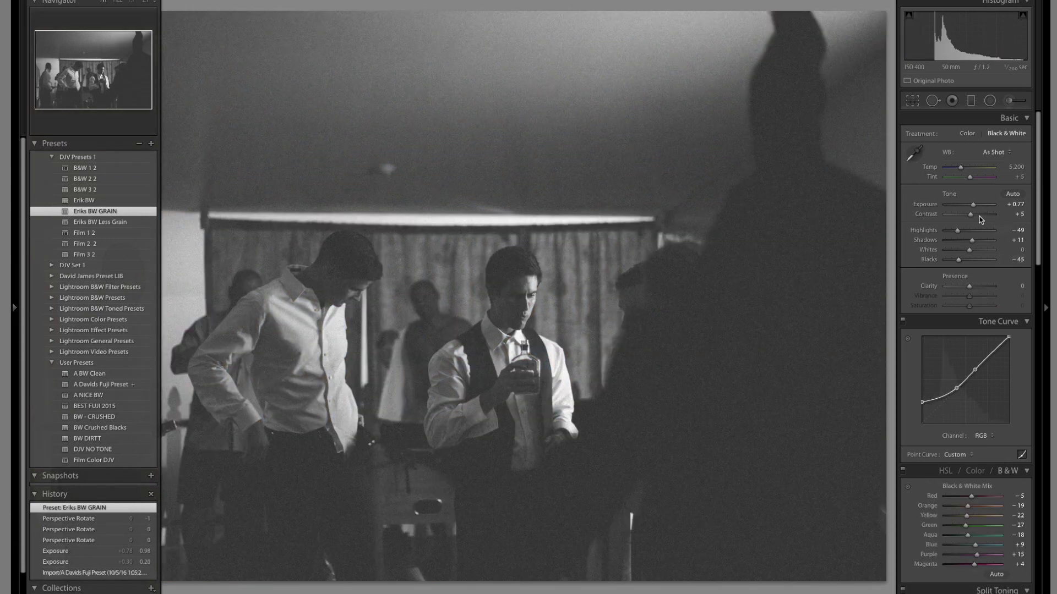
drag(957, 259, 967, 260)
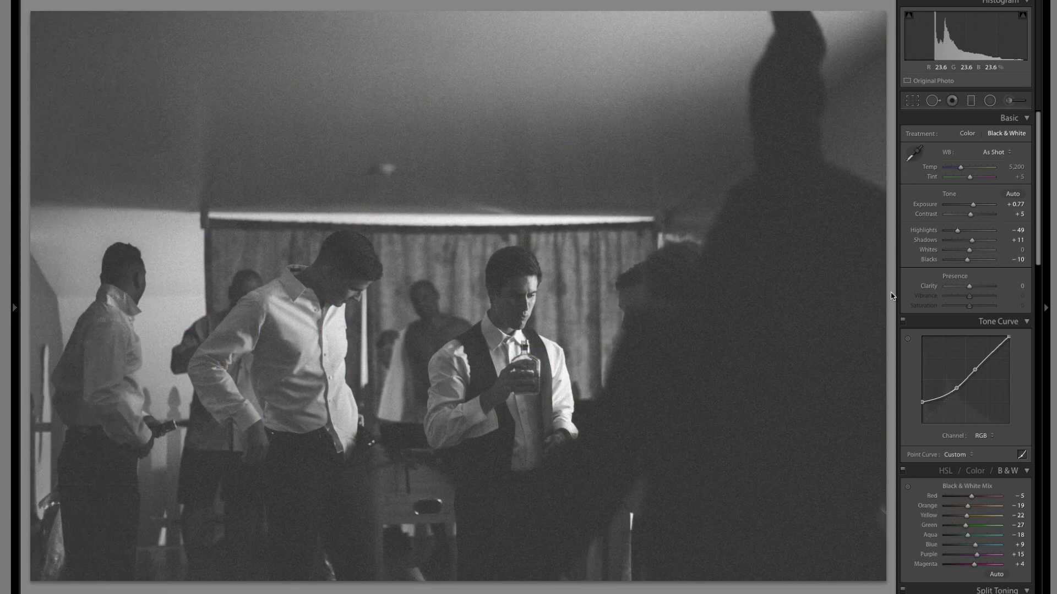
Raise the Exposure of the black-and-white photo of the men by the curtains to +1.77, and go to the shoe photo.
key(equal)
key(equal)
key(equal)
key(equal)
key(equal)
key(equal)
key(equal)
key(equal)
key(equal)
key(equal)
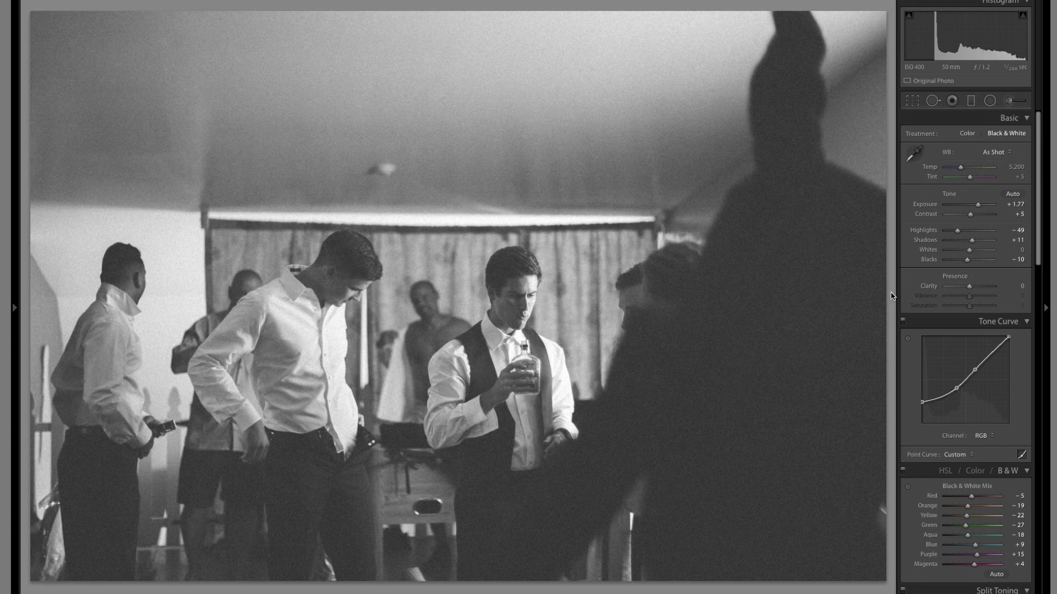
key(Right)
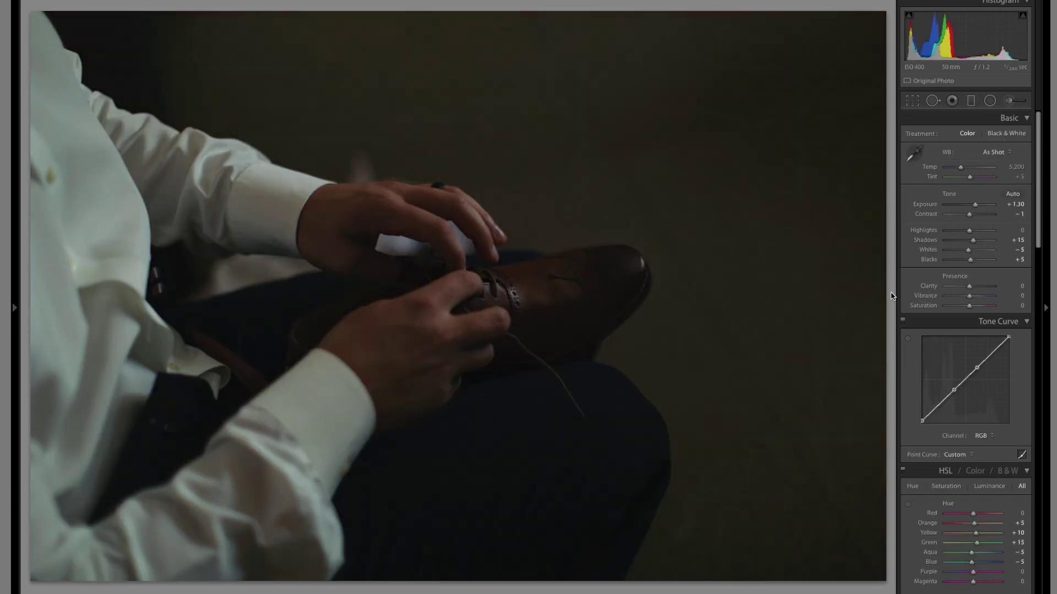
Raise the shoe photo's Exposure to +2.09 and compare the edit with its before version.
key(equal)
key(equal)
key(equal)
key(equal)
key(equal)
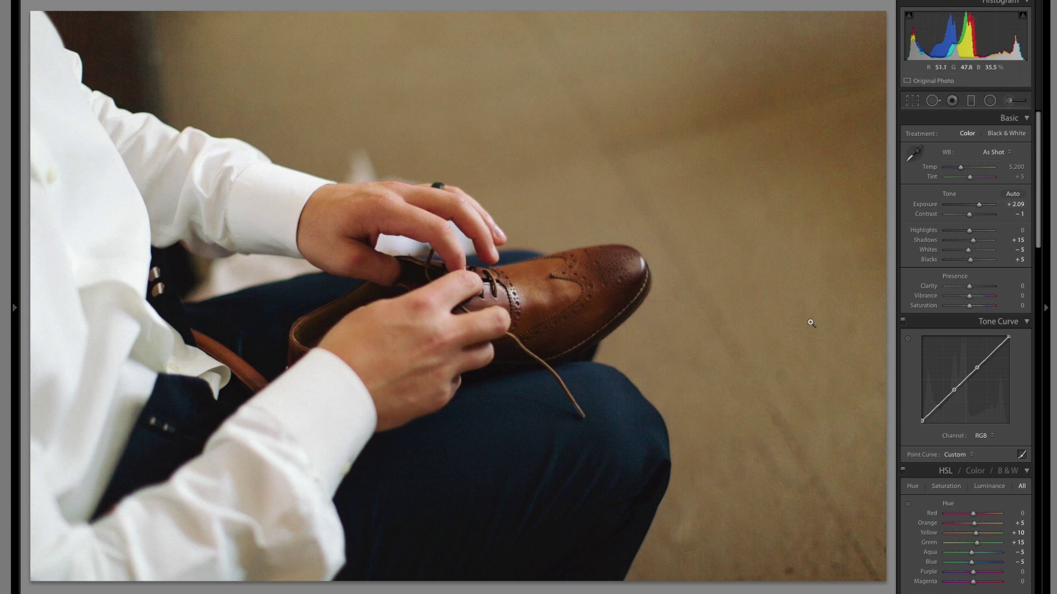
key(backslash)
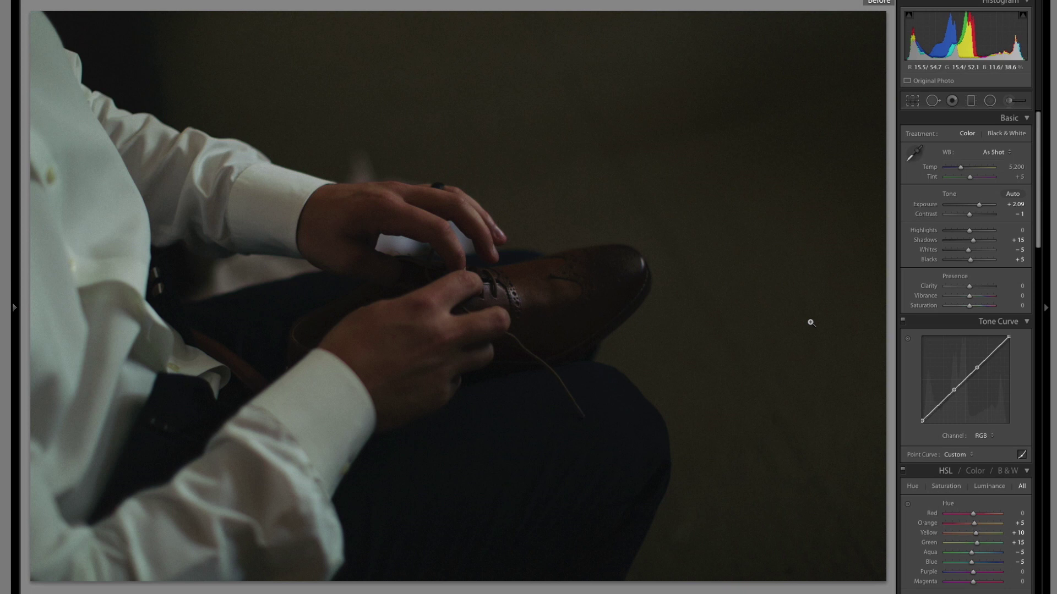
key(backslash)
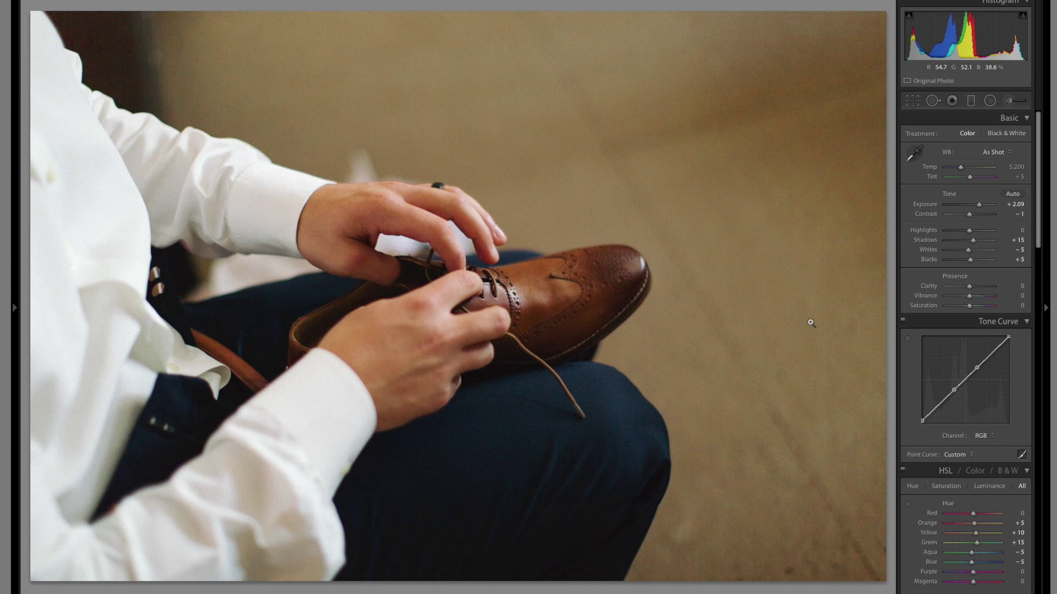
Set the shoe photo's Exposure to +2.24 and Blacks to +18, and go to the next photo.
key(equal)
key(equal)
key(equal)
key(equal)
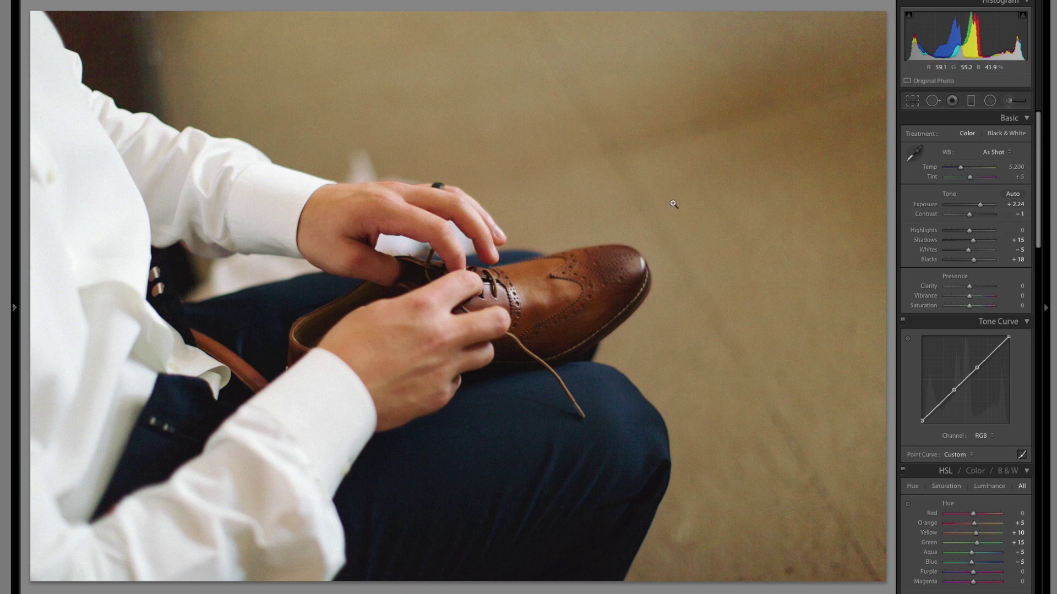
key(Right)
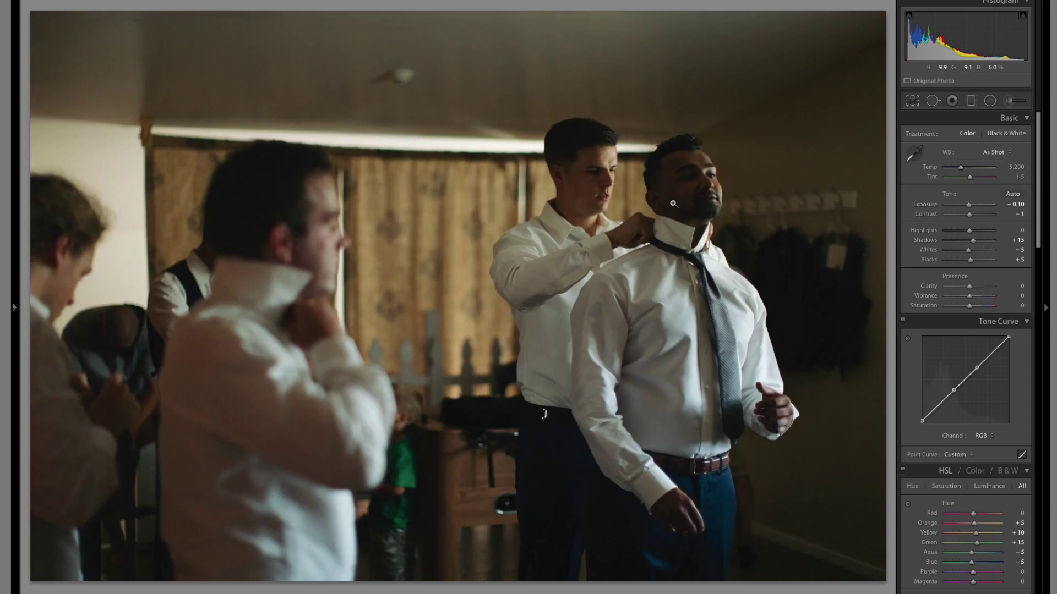
Paste the copied black-and-white settings onto the tie photo and the mirror reflection photo after it, brightening the tie photo slightly.
key(ctrl+shift+v)
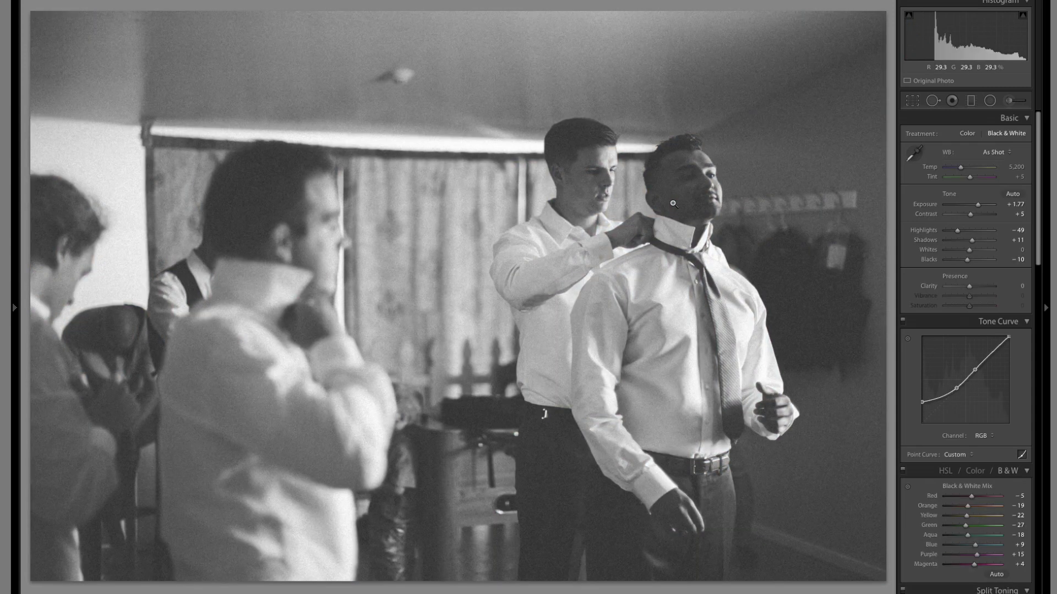
key(=)
key(Right)
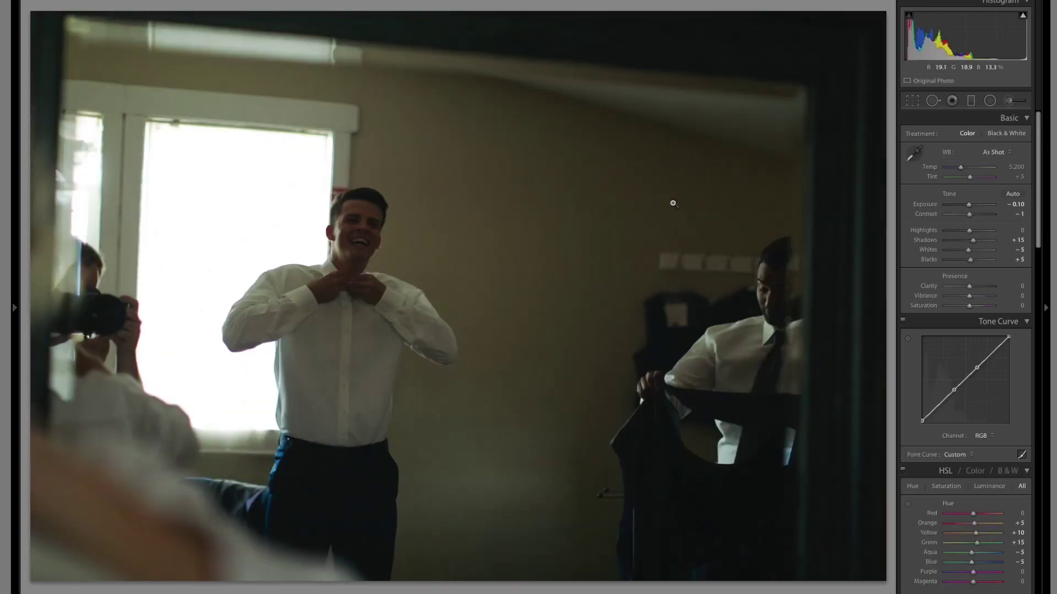
key(ctrl+shift+v)
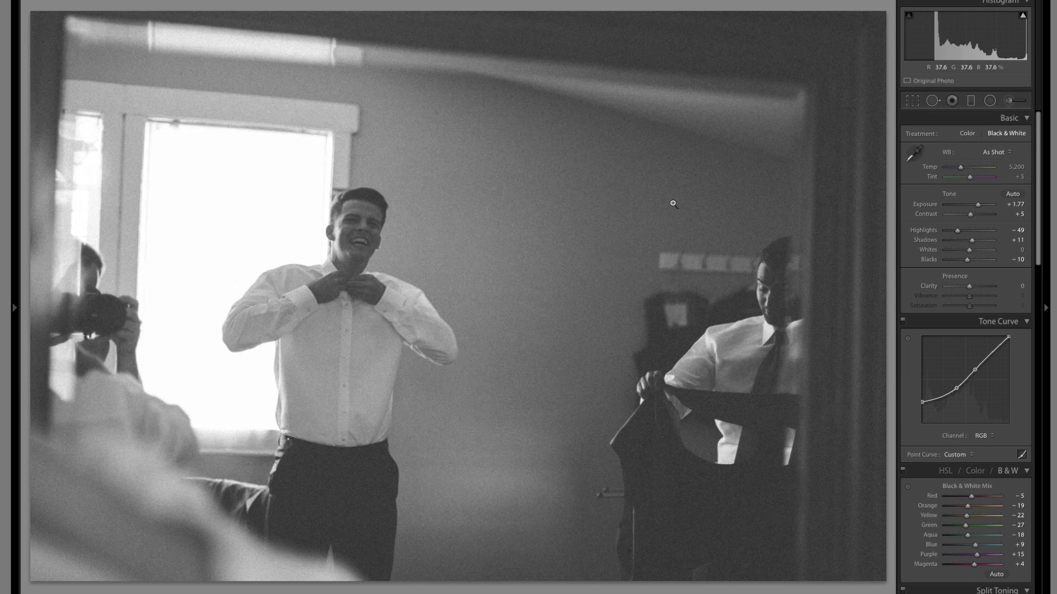
Straighten the mirror reflection photo with a Transform Rotate of −1.7 and raise its Exposure to +2.80.
key(Right)
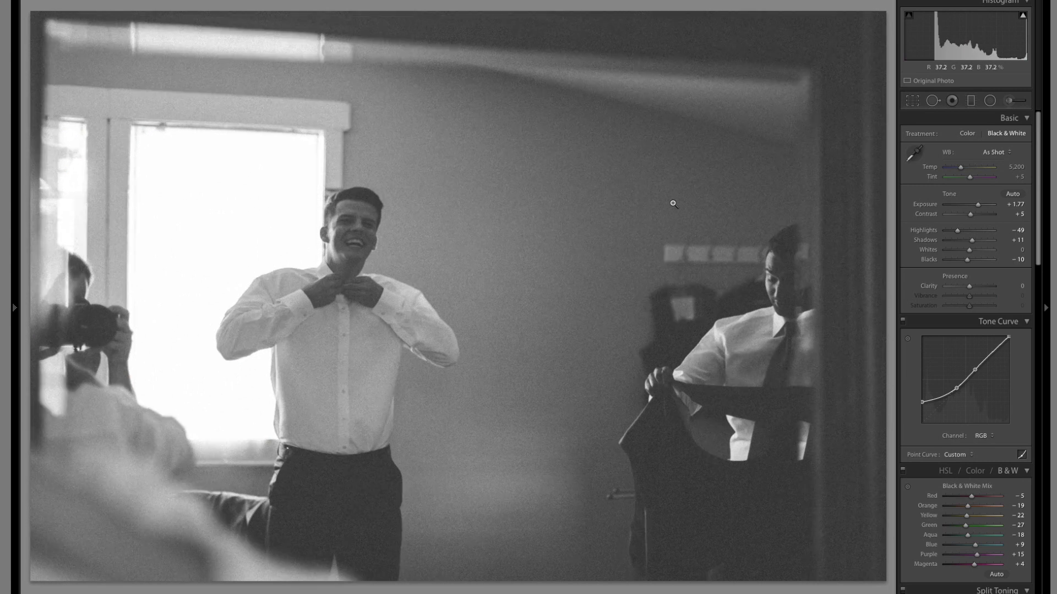
key(Right)
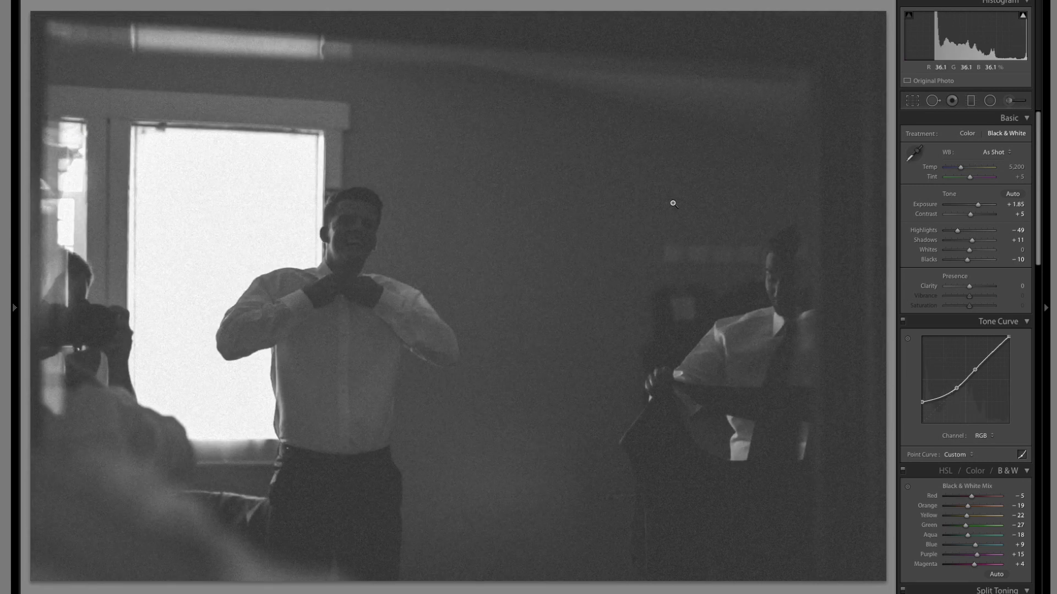
key(Right)
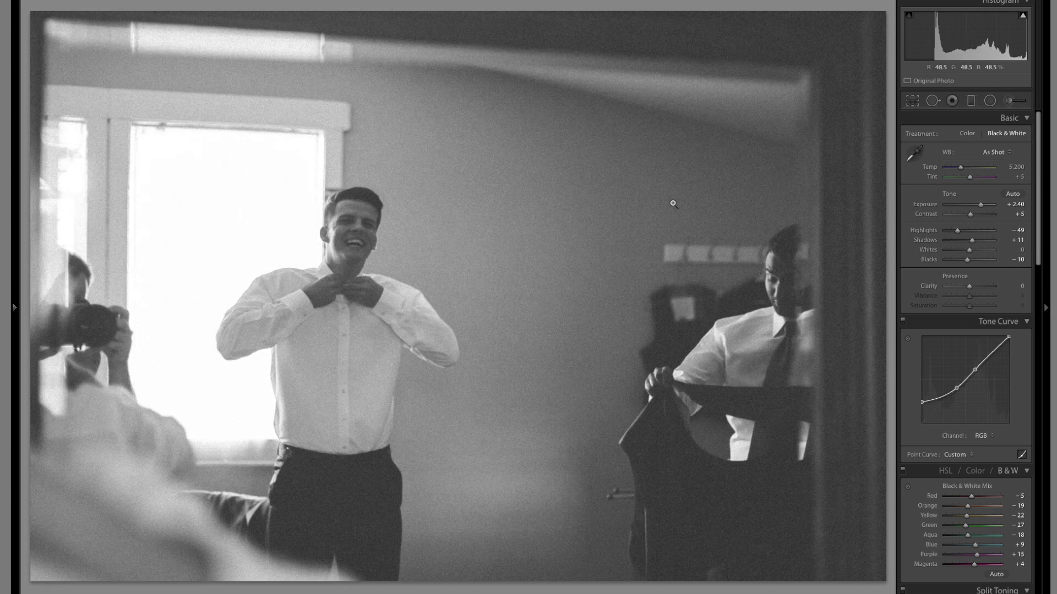
key(Right)
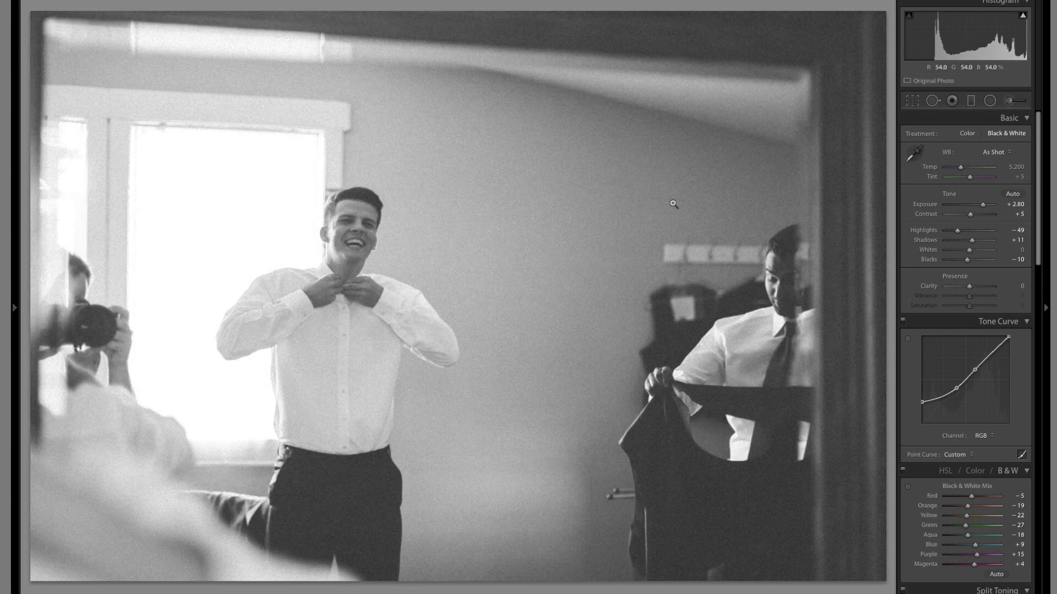
Lower the mirror reflection photo's Grain Amount to 31 and its Exposure to +2.72.
scroll(941, 378, down, 3)
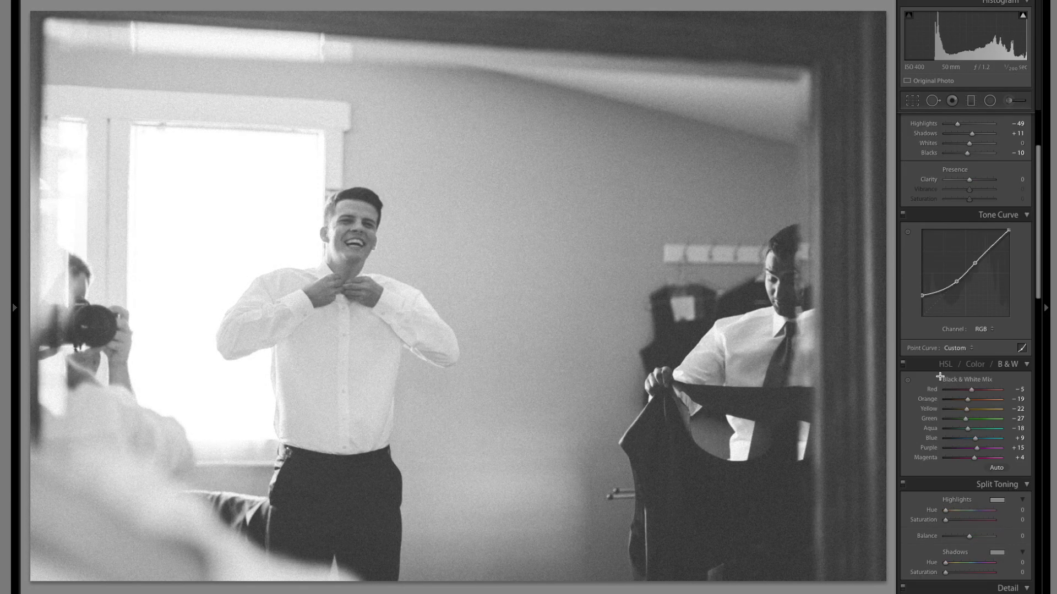
scroll(940, 376, down, 10)
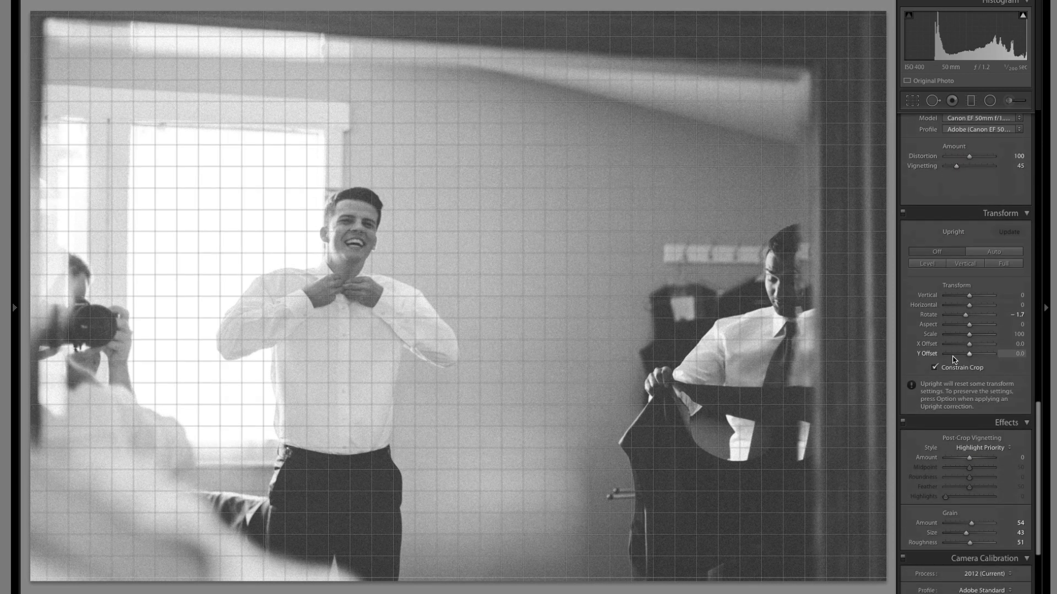
scroll(971, 468, down, 2)
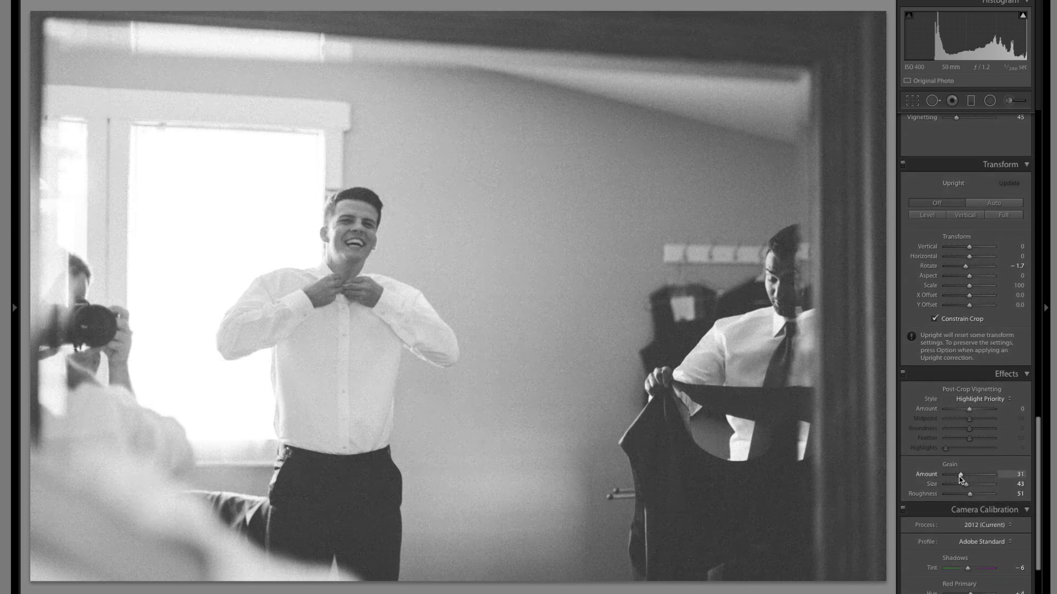
scroll(961, 474, up, 15)
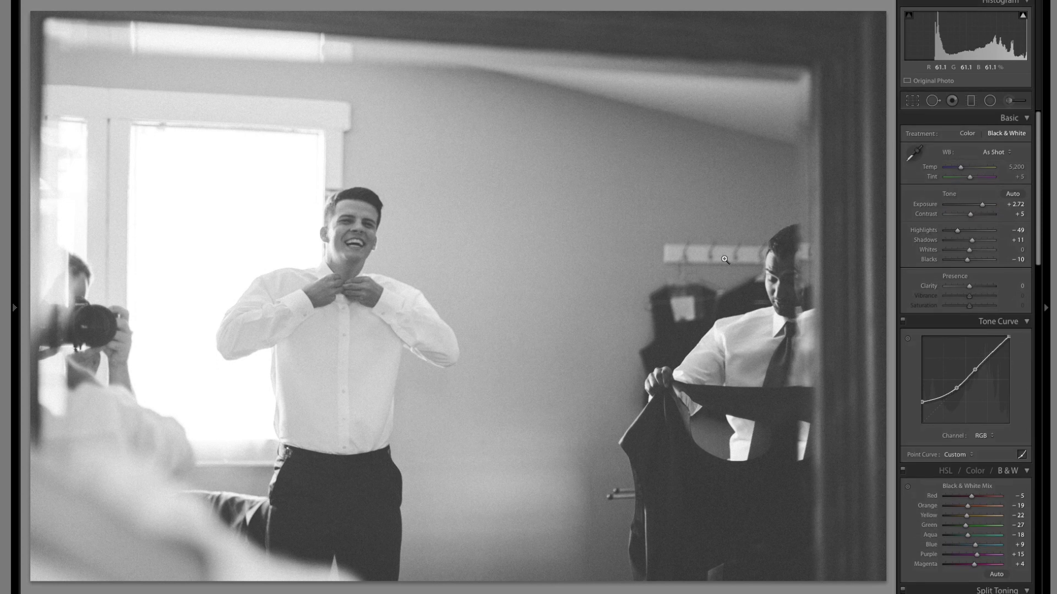
Copy the develop settings of the mirror reflection photo, and go to the photo of the woman holding red roses.
key(super+shift+c)
key(Return)
key(Right)
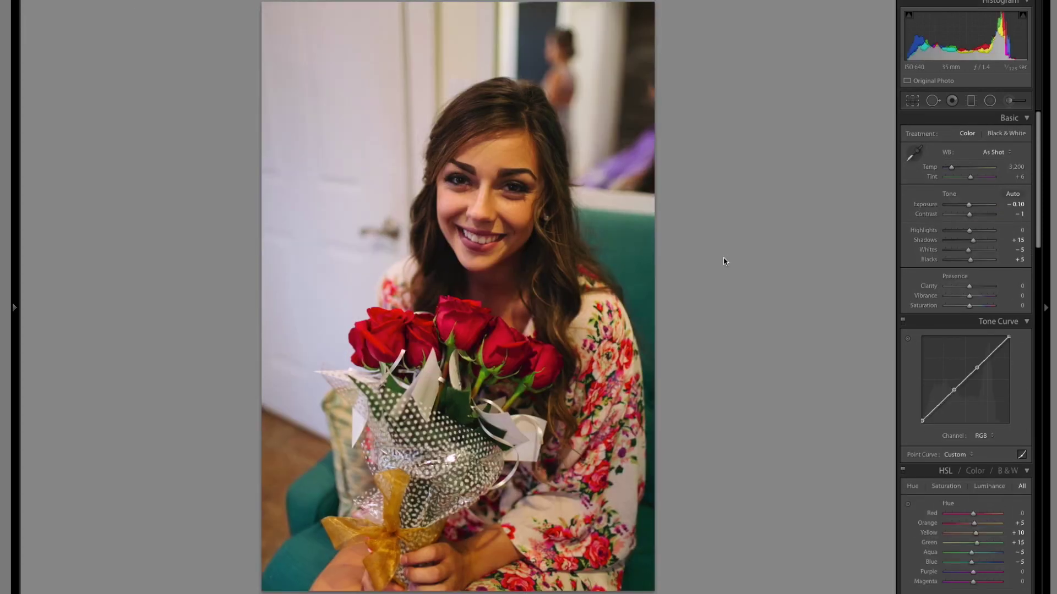
mouse_move(545, 580)
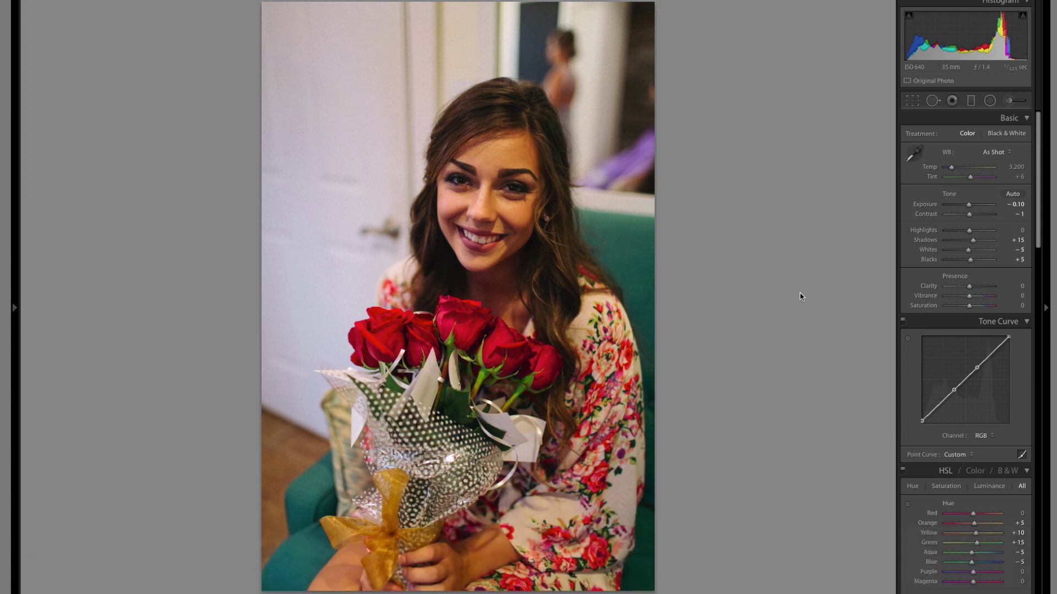
Apply auto white balance to the portrait with the red roses and raise its Exposure to +0.43.
key(ctrl+shift+u)
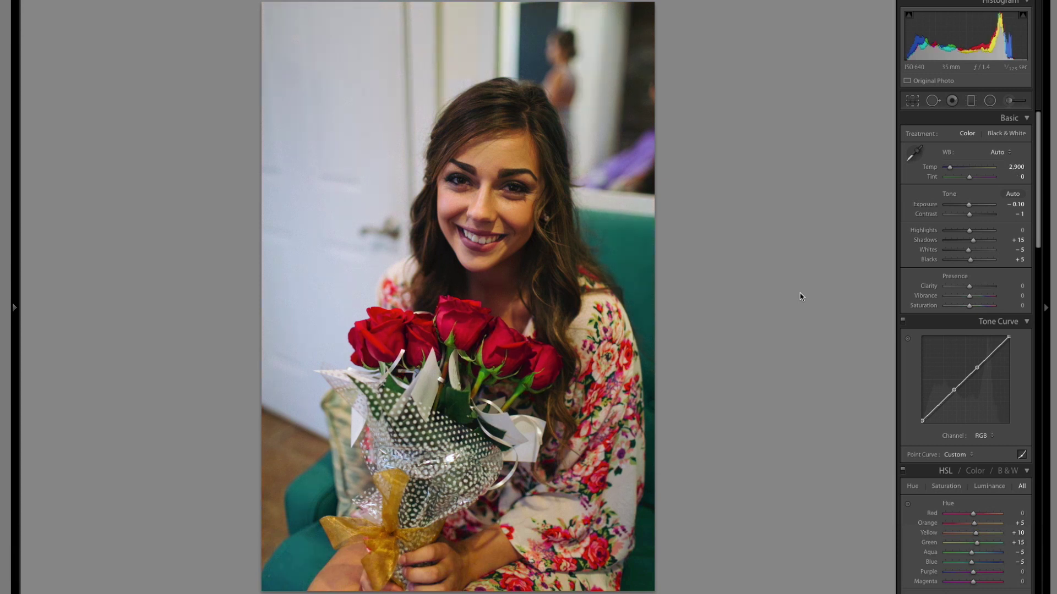
key(=)
key(=)
key(=)
key(=)
key(=)
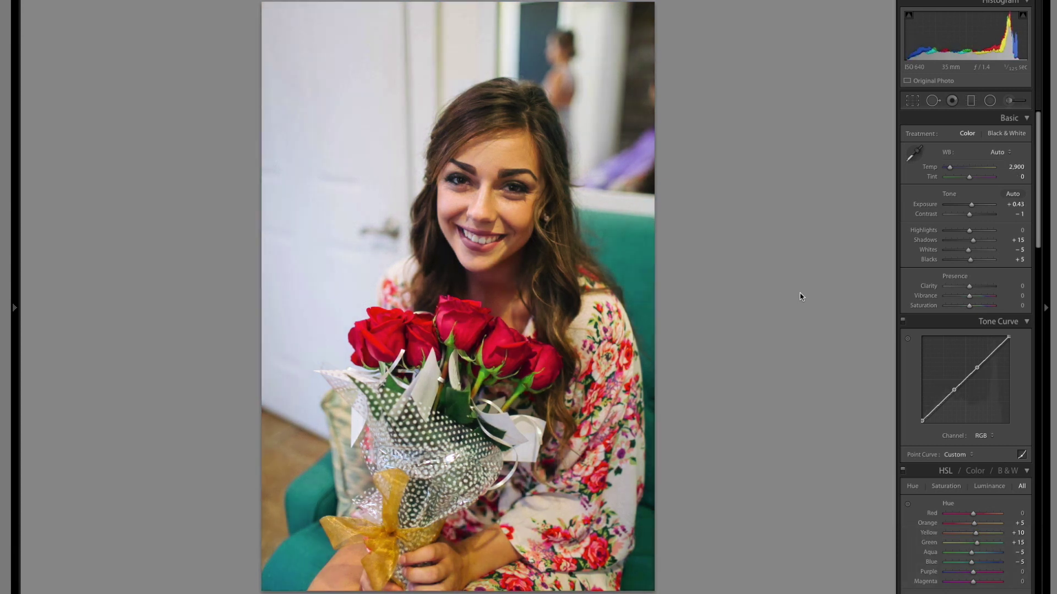
Convert the red roses portrait with the Eriks BW Less Grain preset and fine-tune its Exposure slightly above the preset's value.
mouse_move(14, 308)
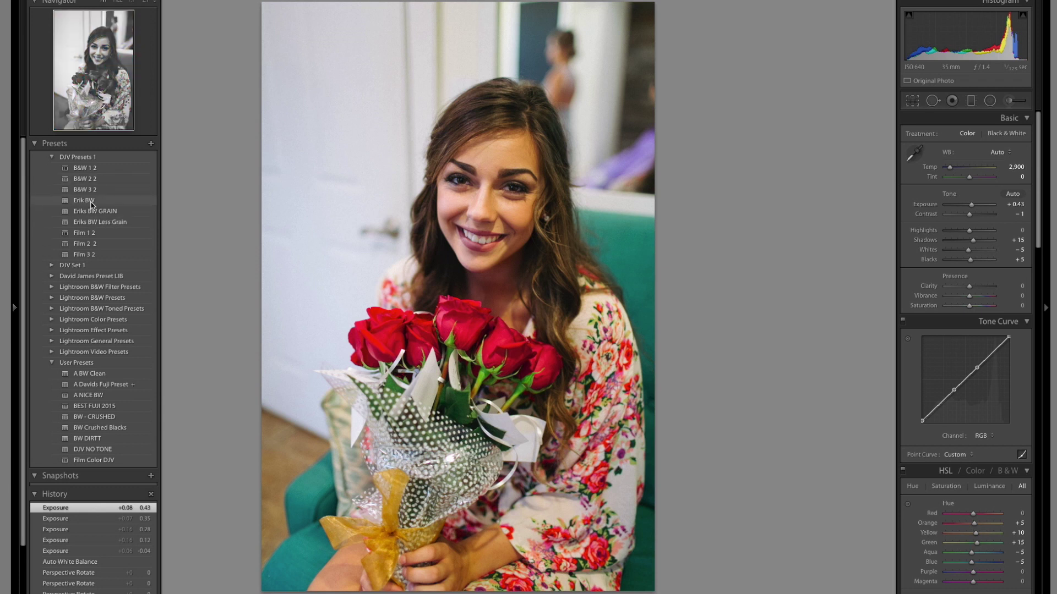
click(99, 222)
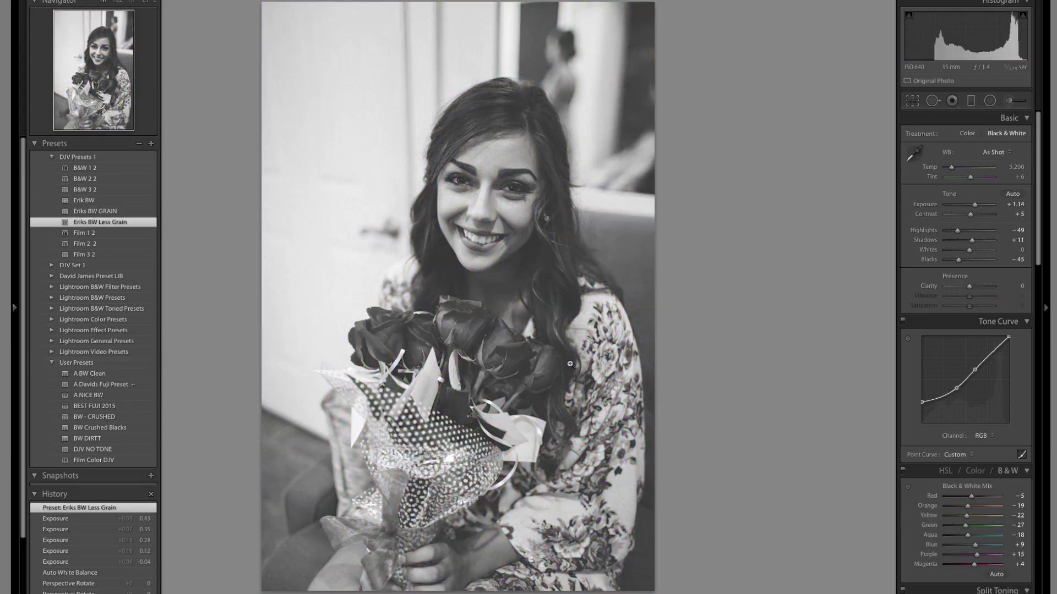
key(=)
key(=)
key(=)
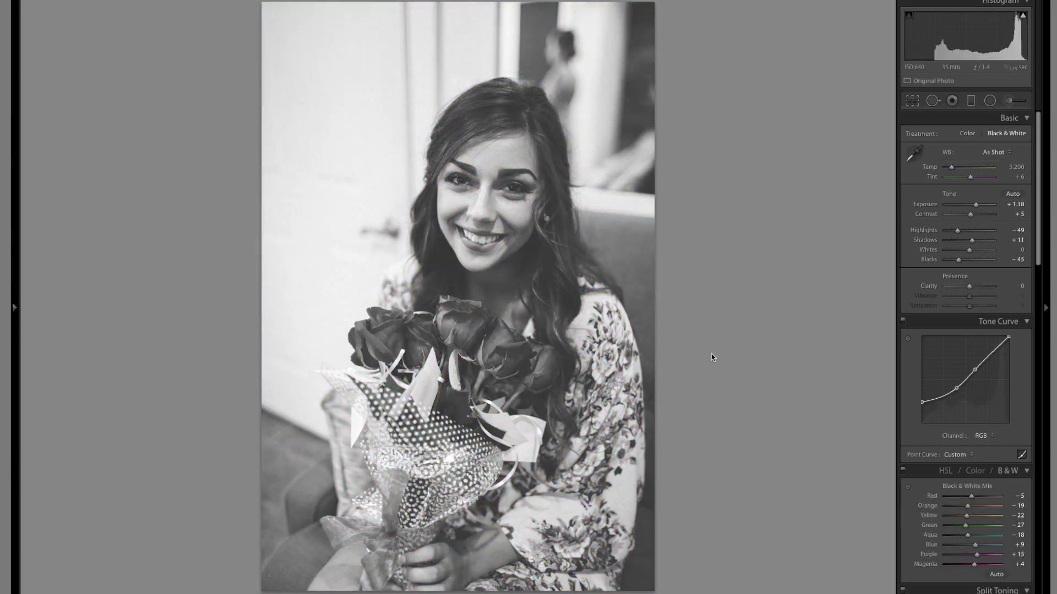
key(-)
Go to the close-up of the rose bouquet with the handwritten note and raise its Exposure to +0.20.
key(Right)
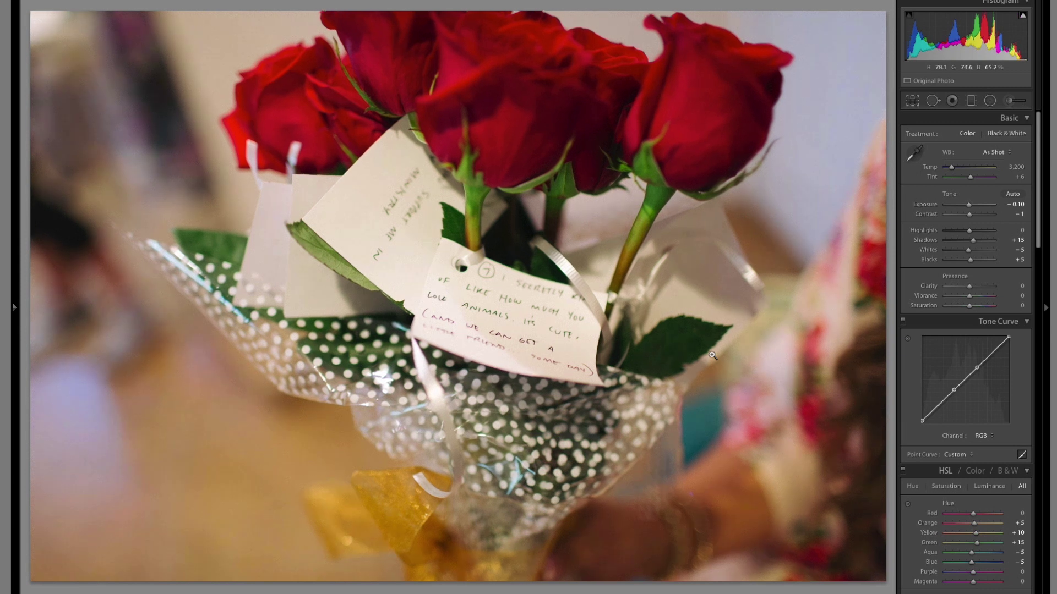
key(equal)
key(equal)
key(equal)
key(equal)
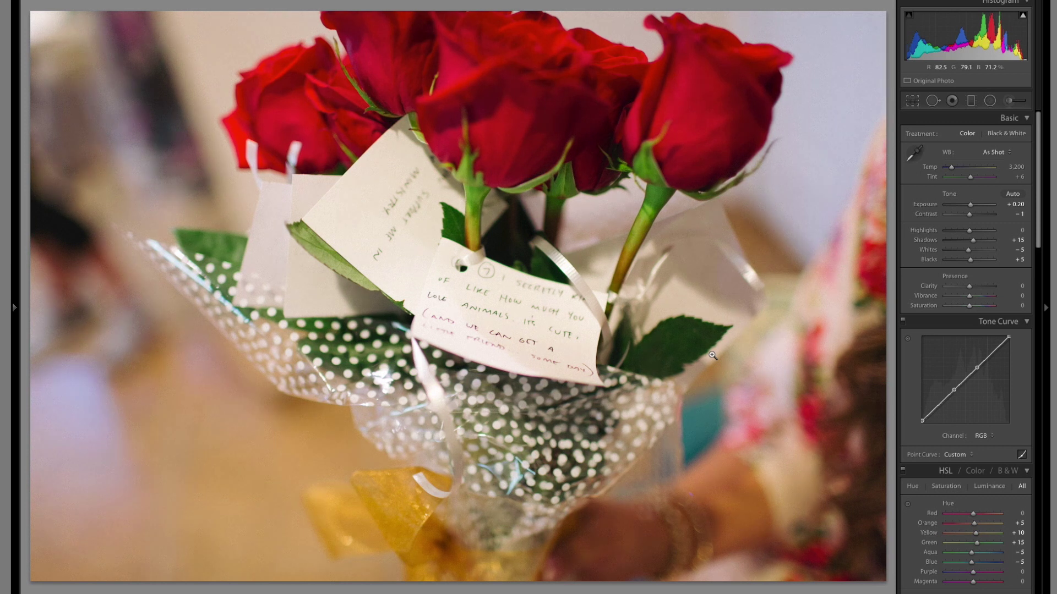
Correct the lace dress close-up's white balance to Temp 4,530 and Tint +25, and raise its Exposure to +0.59.
key(Right)
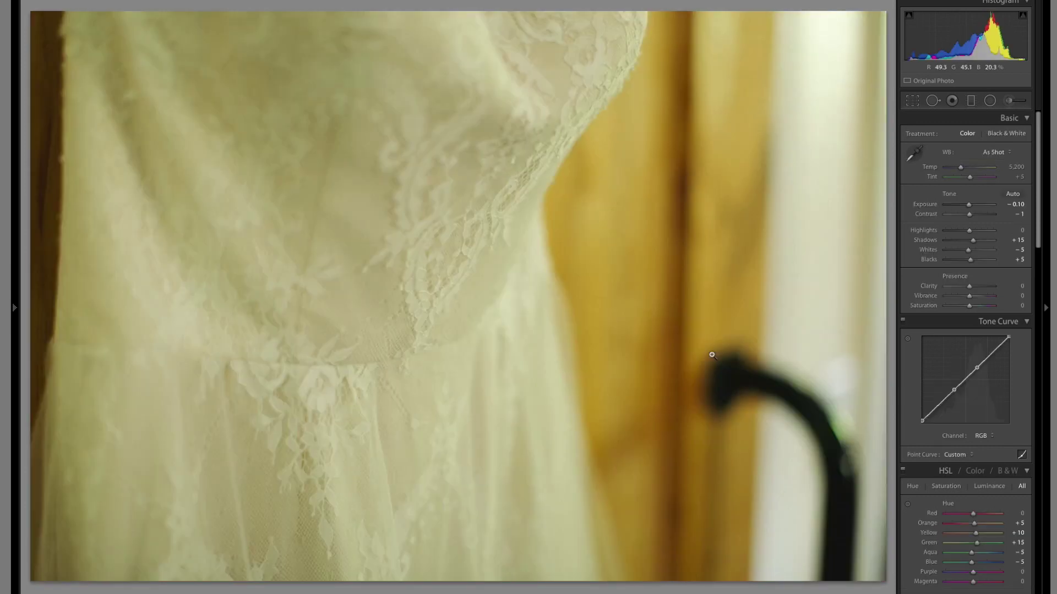
key(ctrl+shift+u)
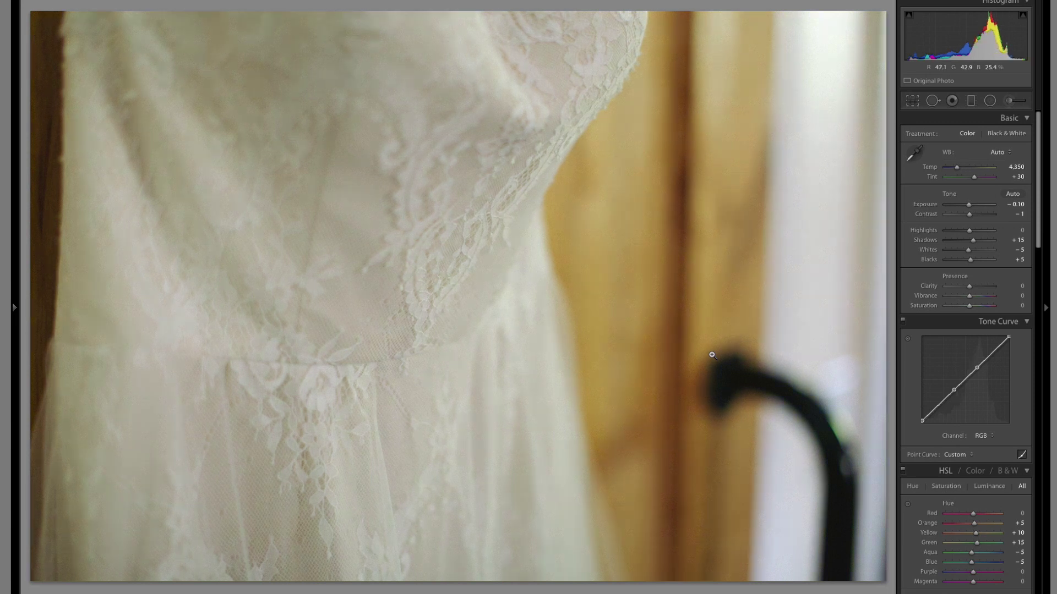
key(equal)
key(equal)
key(equal)
key(equal)
key(equal)
key(equal)
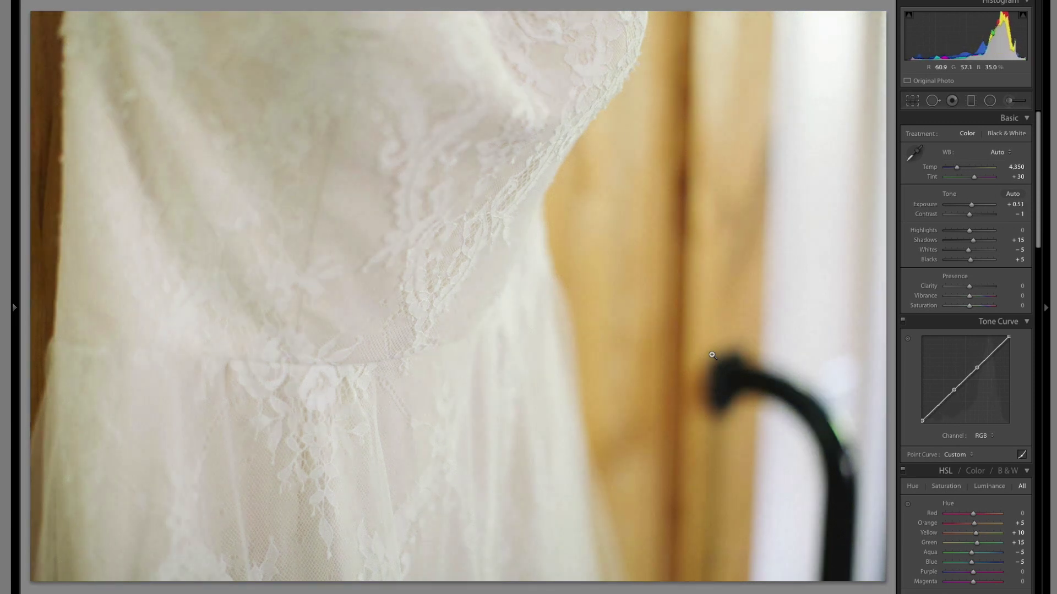
key(equal)
key(equal)
Sync the lace close-up's develop settings to the two dress photos after it, and go to the full-length dress photo.
mouse_move(633, 593)
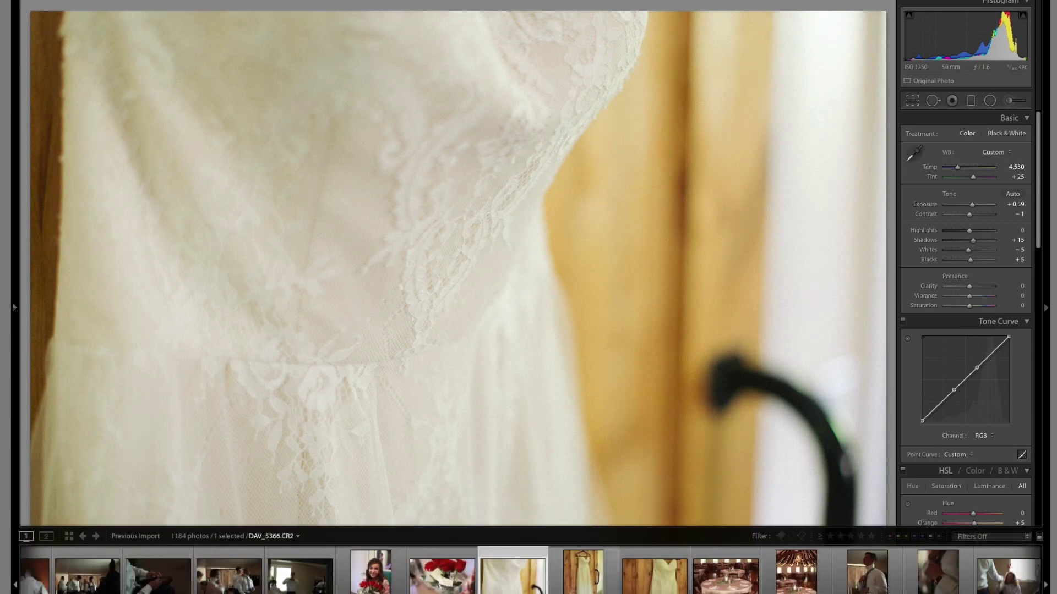
shift+click(655, 577)
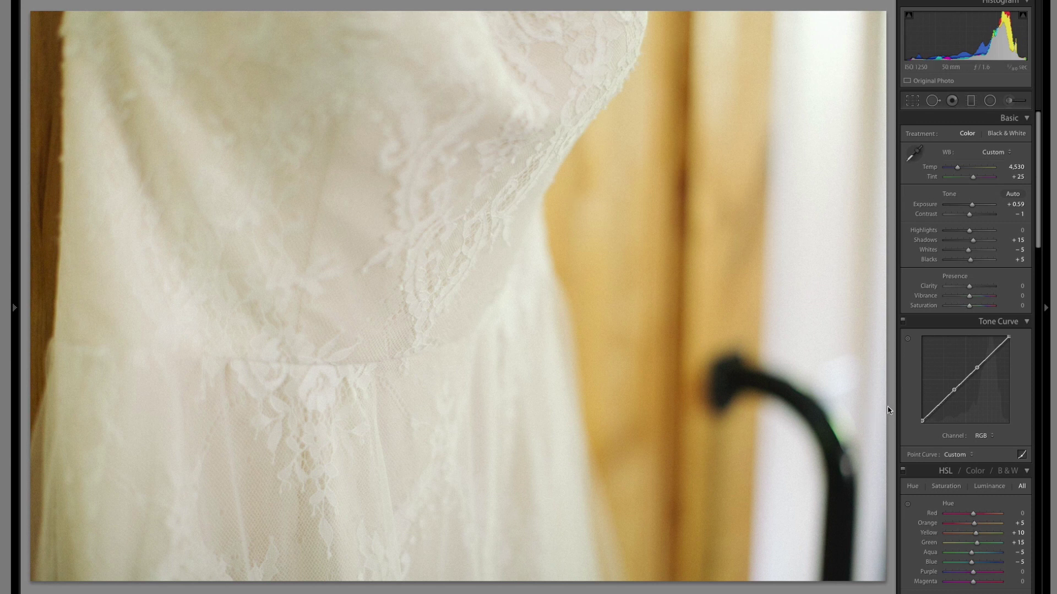
key(z)
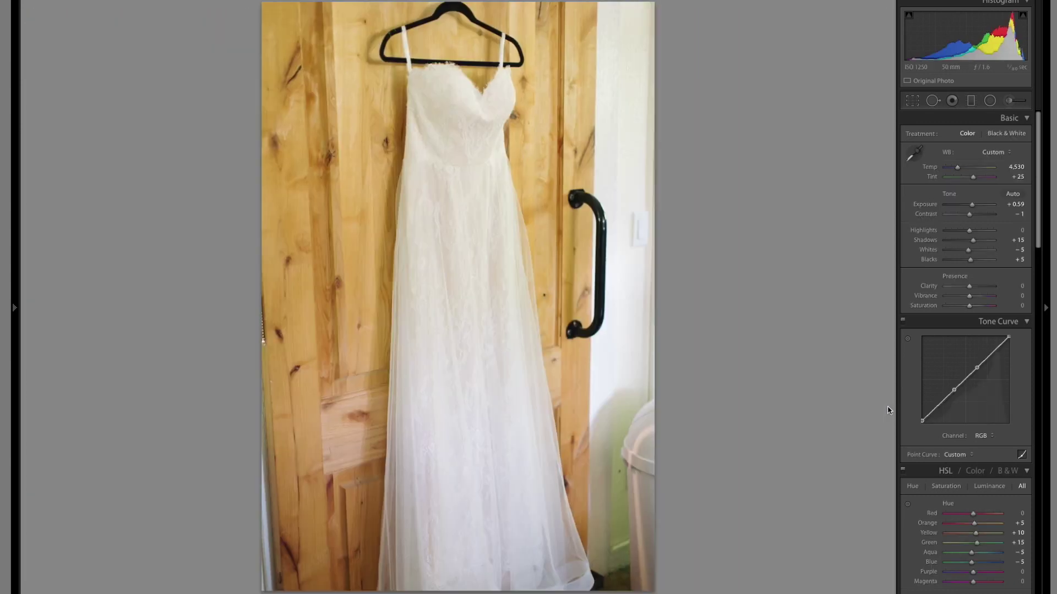
Crop the full-length dress photo tighter at the original aspect, cutting away the hanger's hook and the bin beside the door.
key(r)
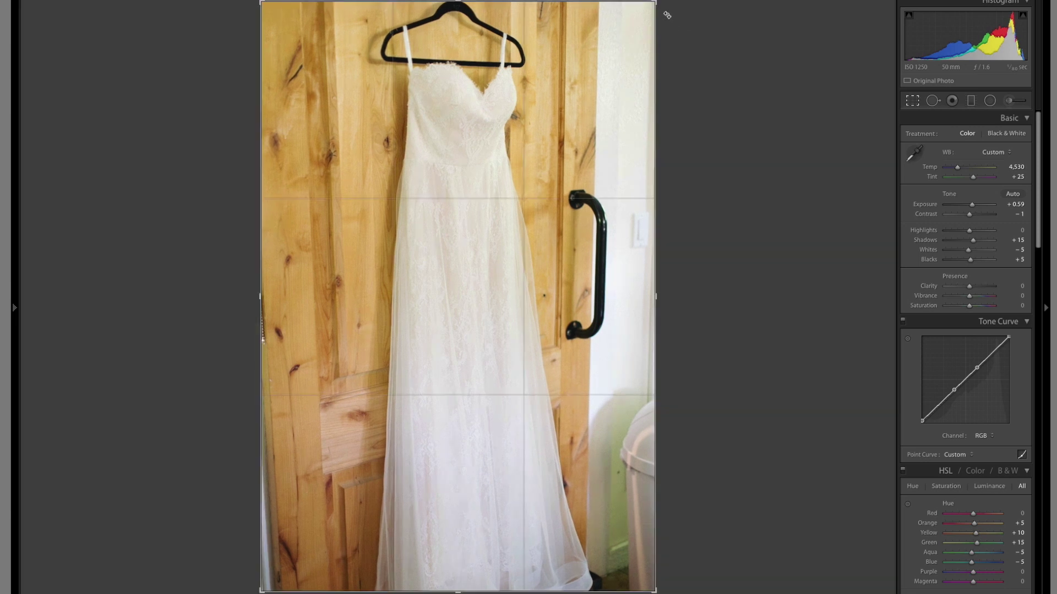
drag(654, 3, 641, 17)
drag(583, 100, 603, 87)
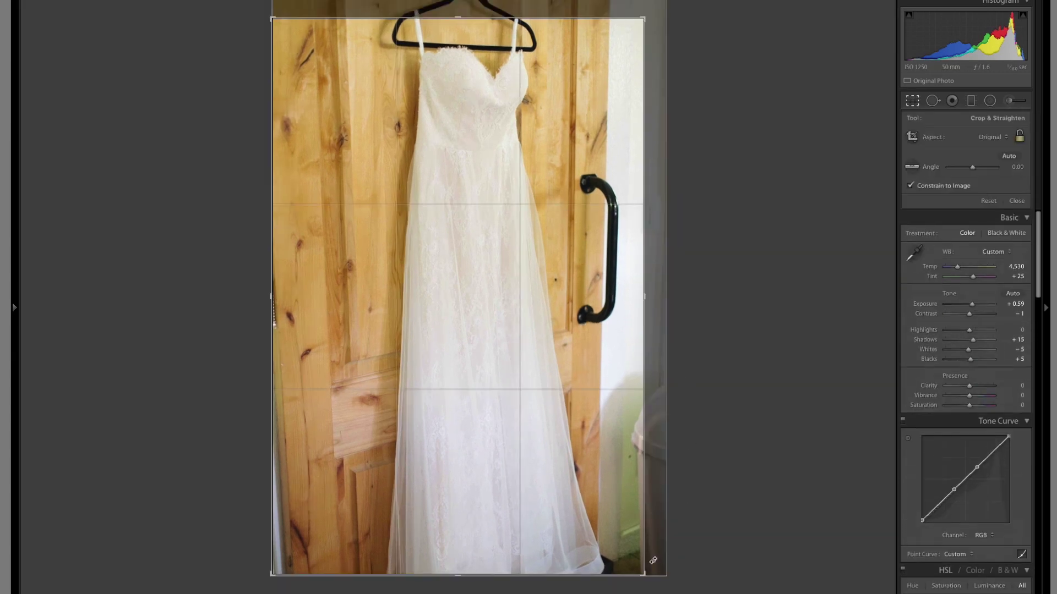
drag(644, 572, 637, 566)
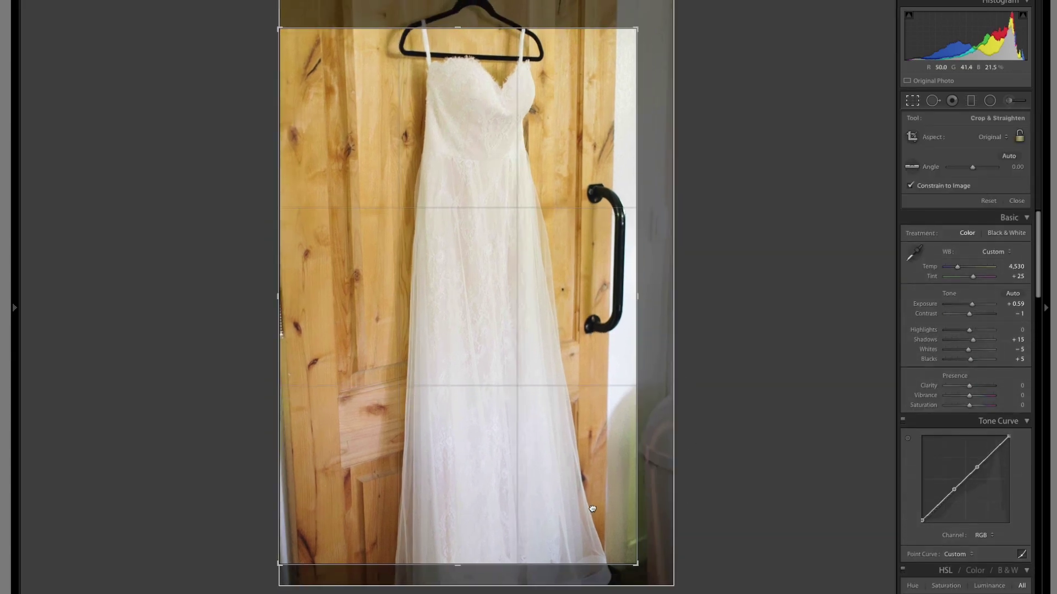
drag(592, 523, 592, 508)
key(Return)
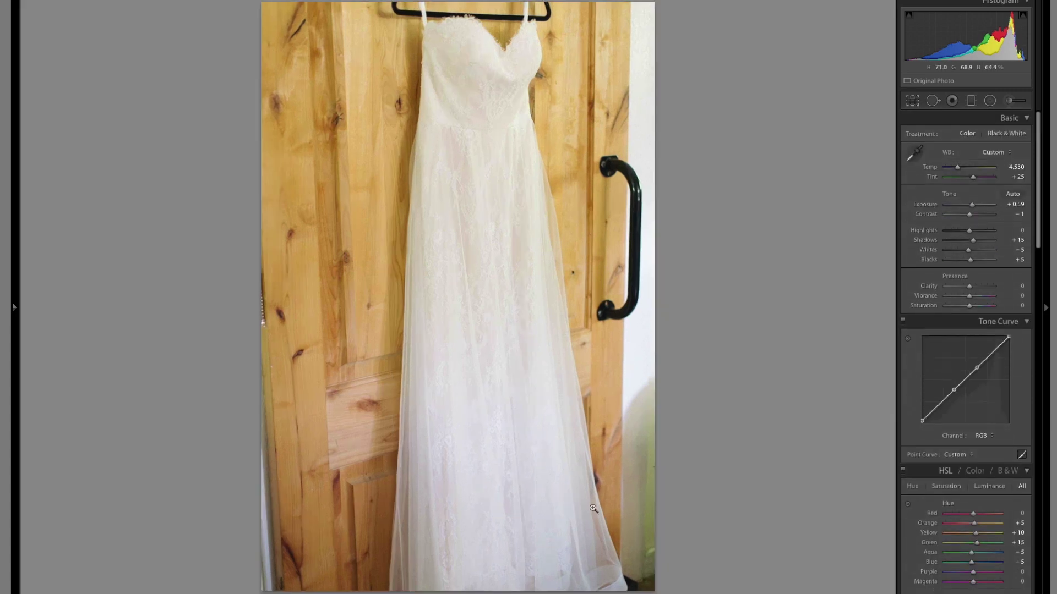
Go to the closer photo of the hanging dress and raise its Exposure to +0.91.
key(z)
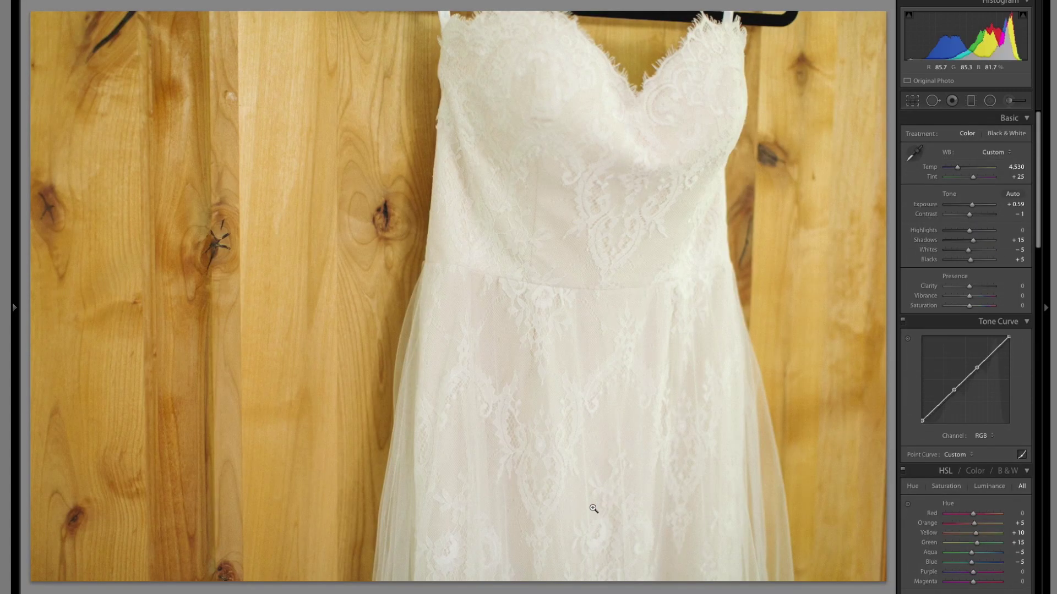
key(=)
key(=)
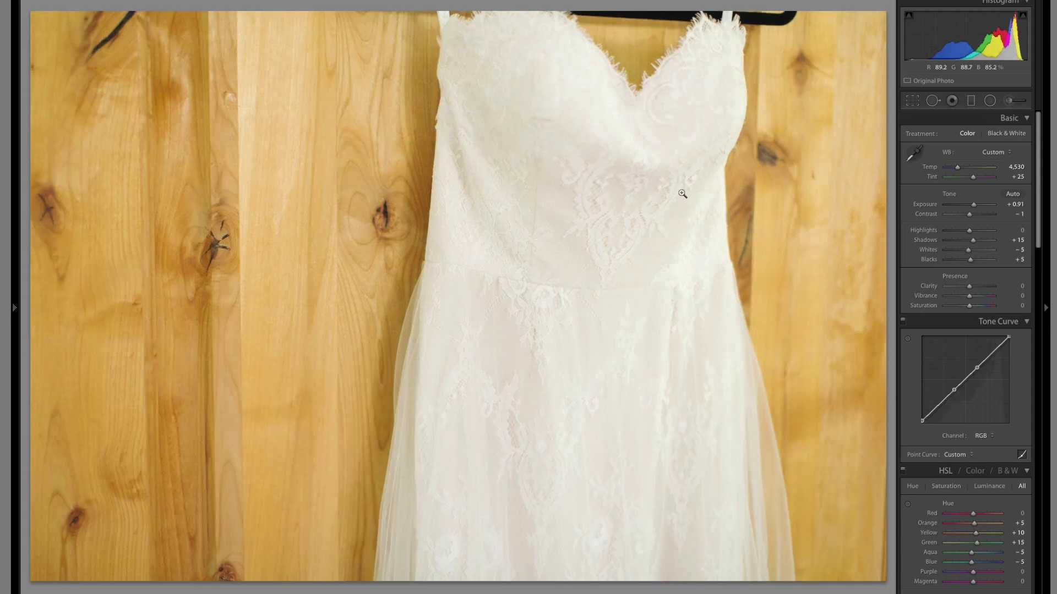
Neutralize the closer dress photo's white balance by sampling the white bodice, and warm its Temp to 4,400.
click(913, 153)
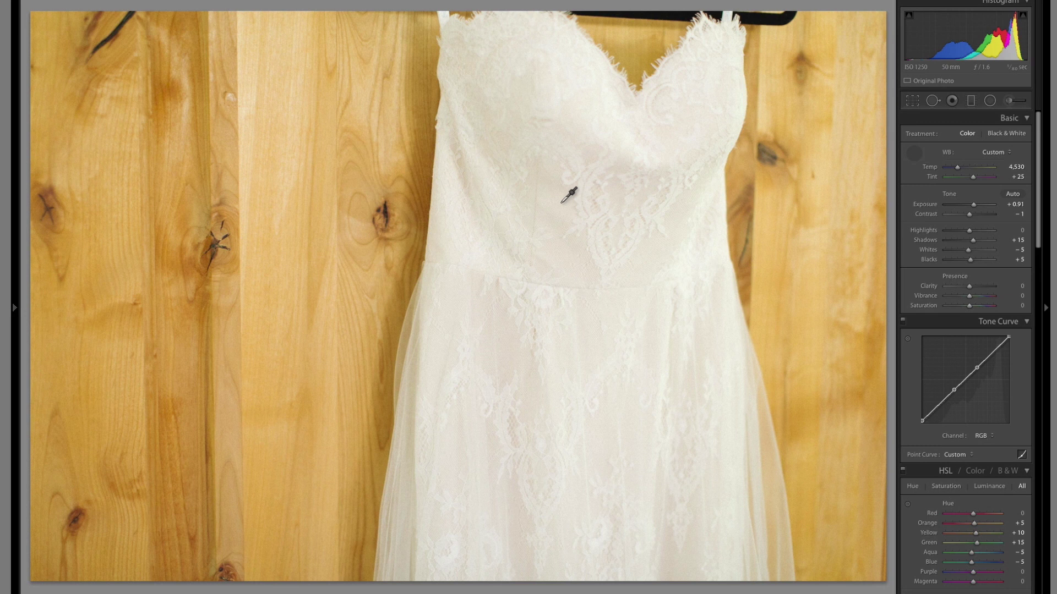
click(583, 134)
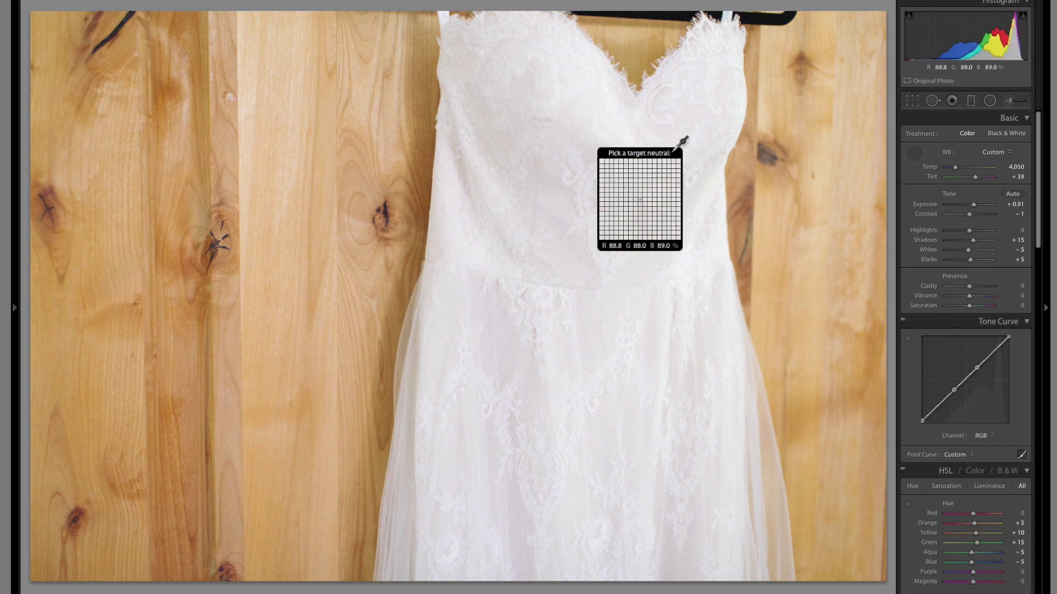
click(913, 153)
click(914, 150)
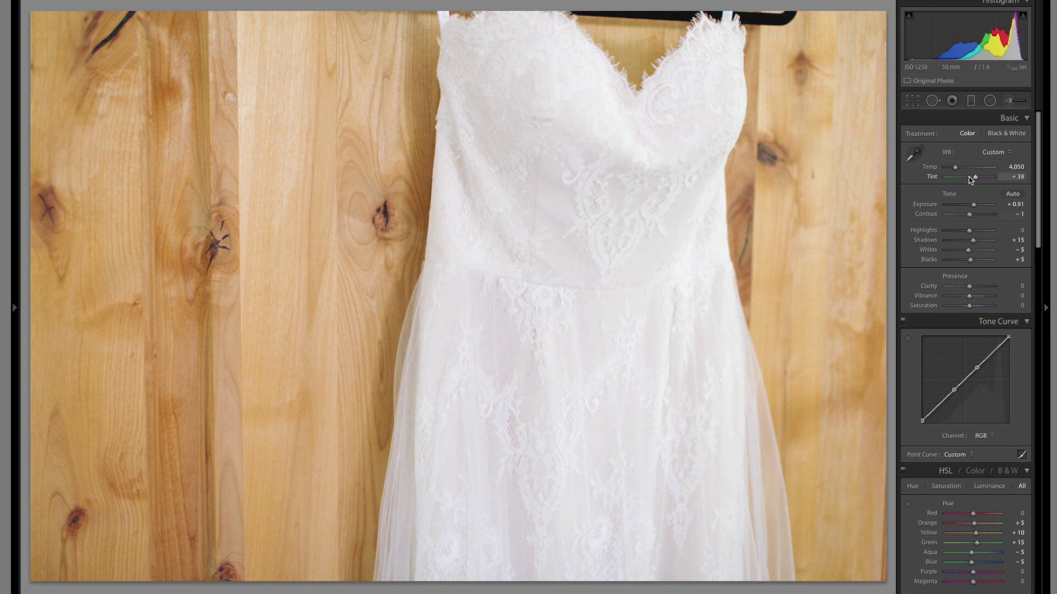
key(Up)
key(Up)
key(Up)
key(Up)
key(Up)
key(Up)
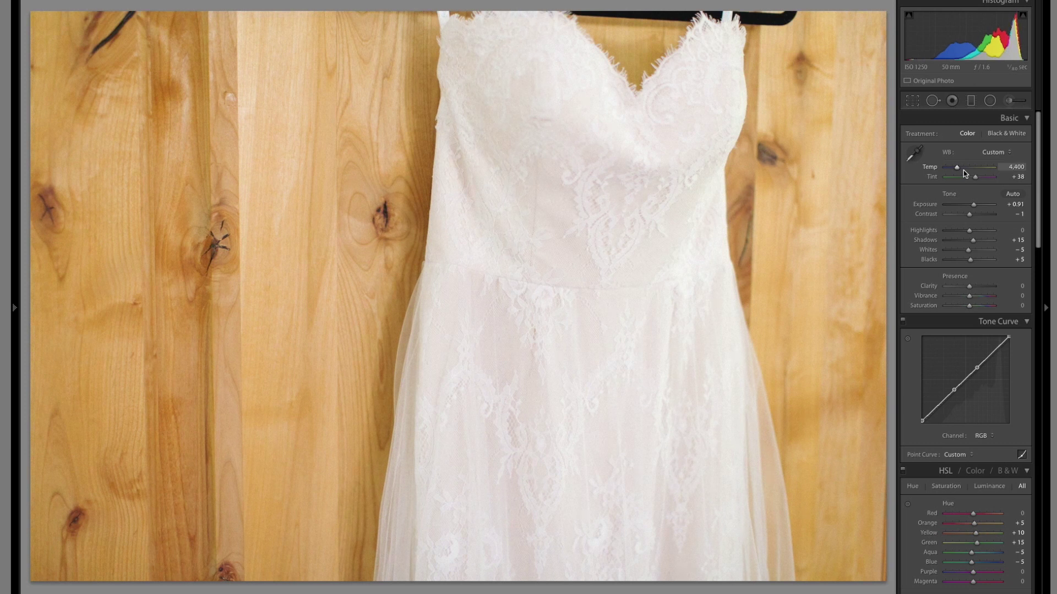
Go to the round reception table photo, apply auto white balance and set its Exposure to +0.59.
key(Right)
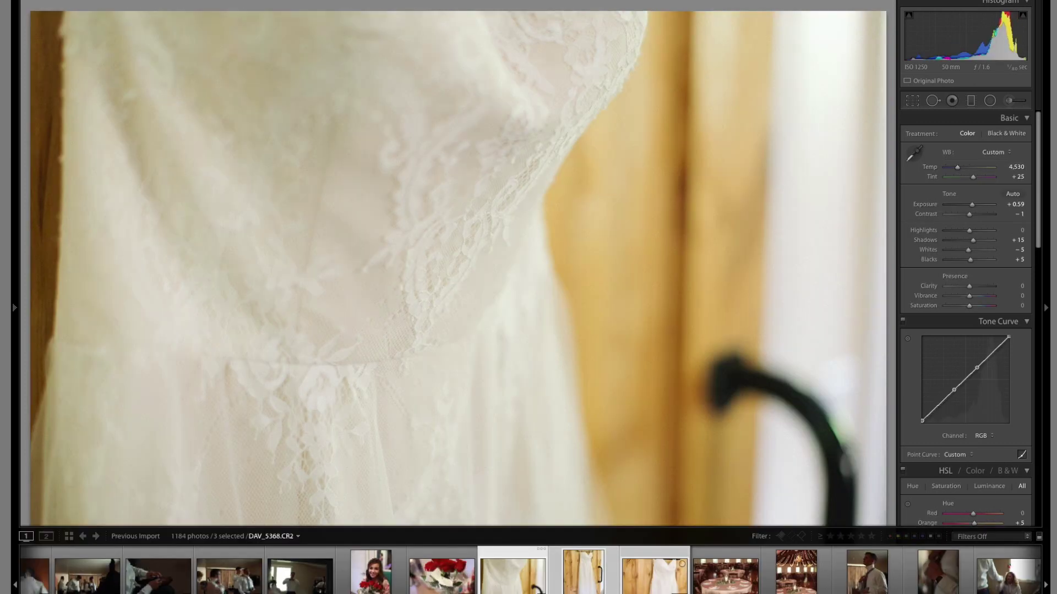
click(723, 590)
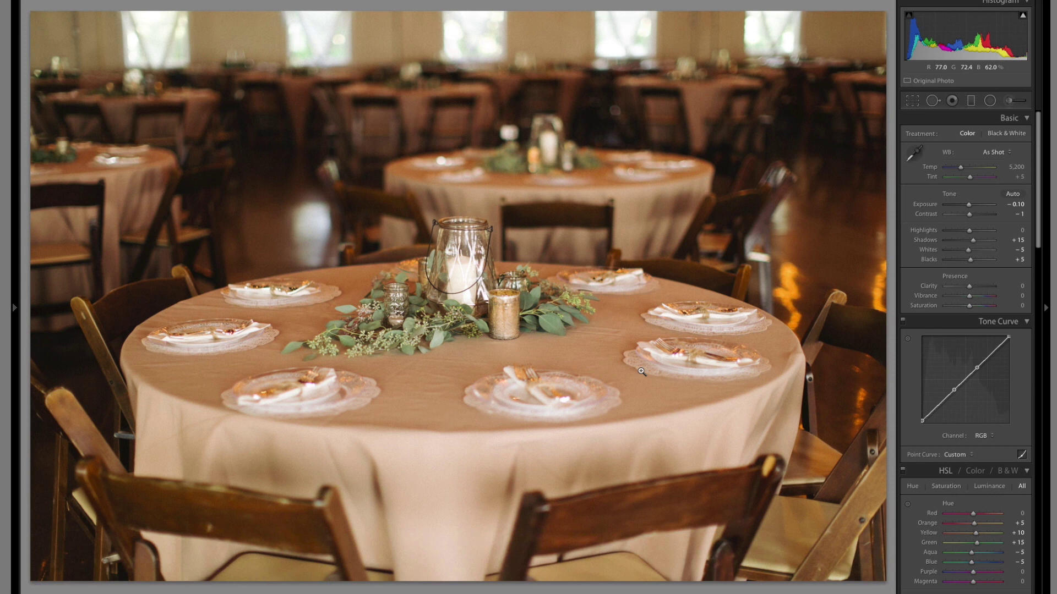
key(ctrl+shift+u)
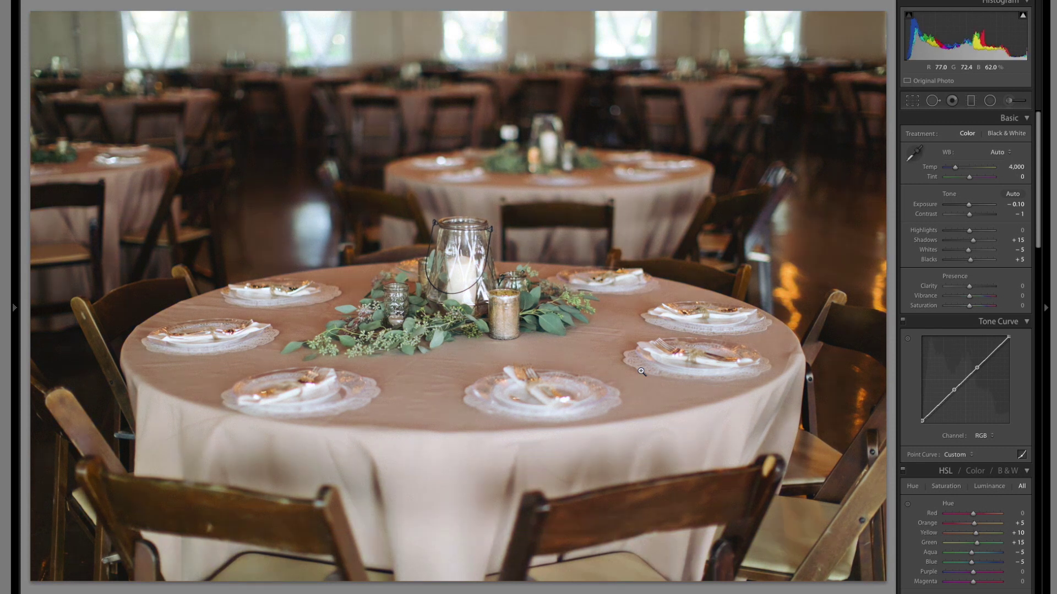
key(equal)
key(equal)
key(equal)
key(equal)
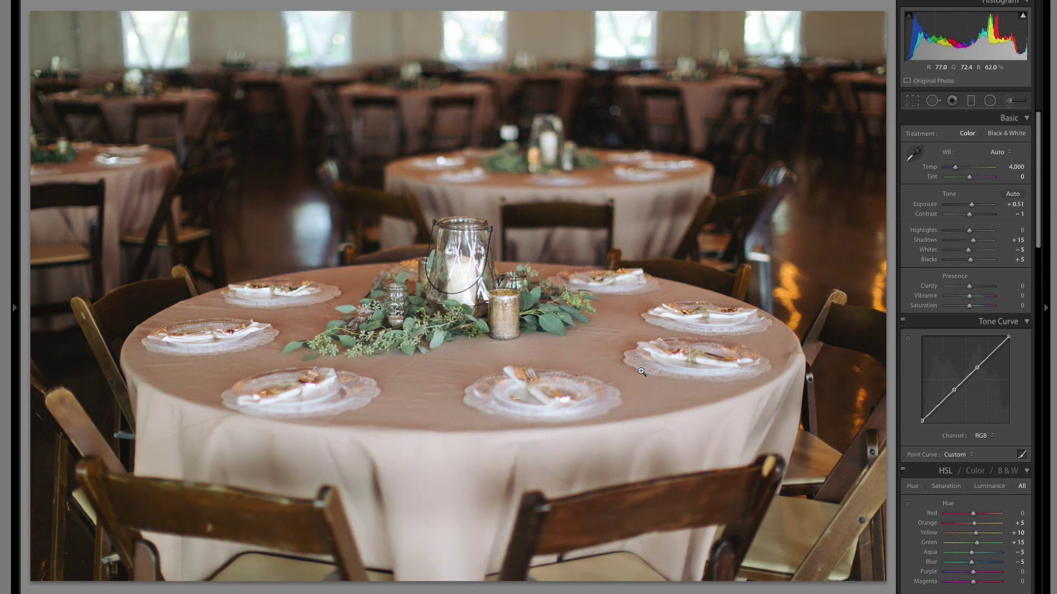
key(equal)
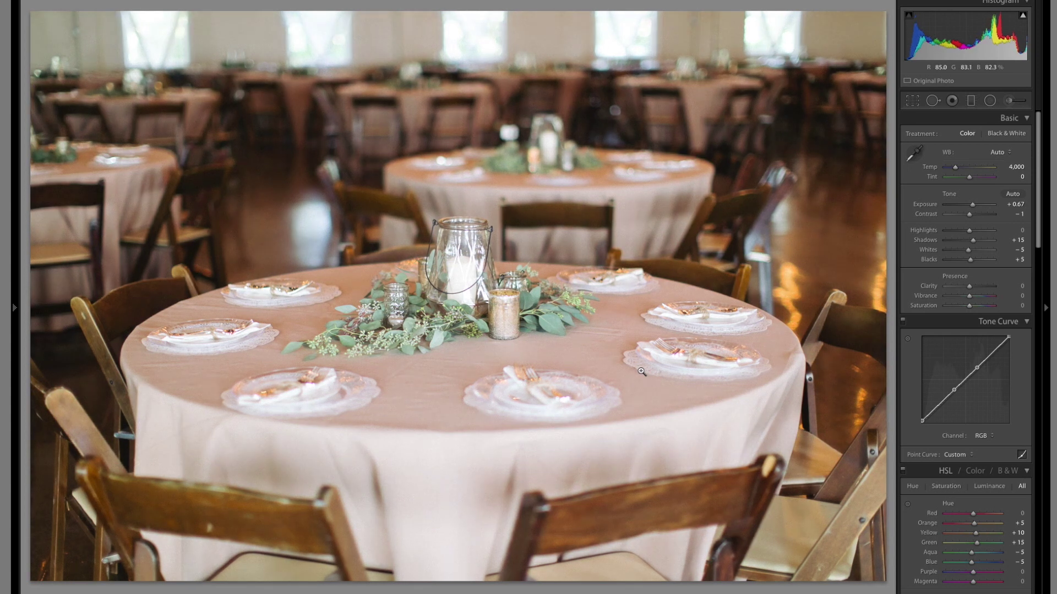
key(ctrl+z)
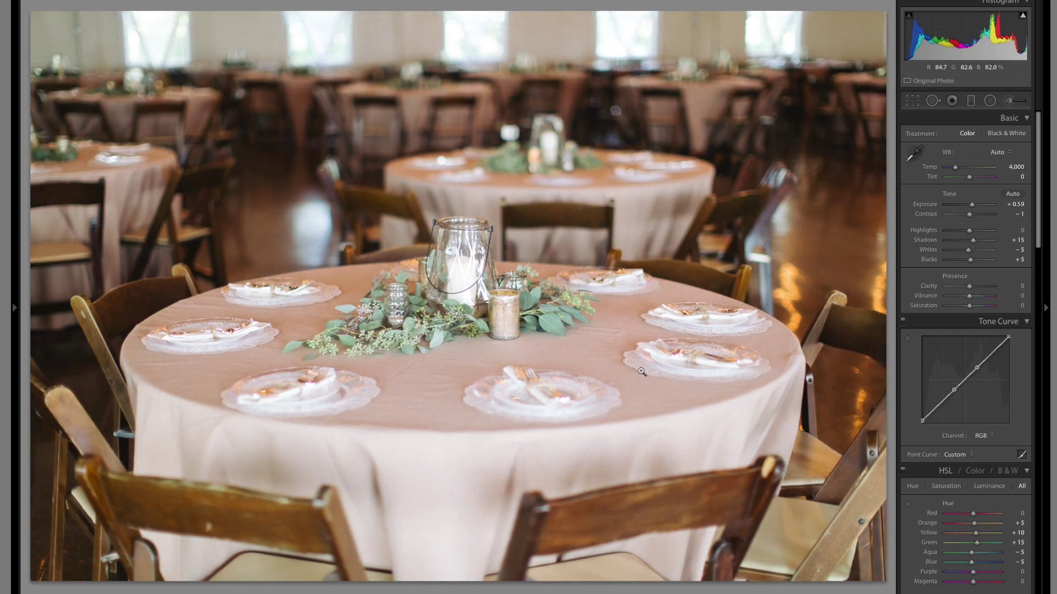
Lower the reception table photo's Highlights to −40.
key(minus)
key(minus)
key(minus)
key(minus)
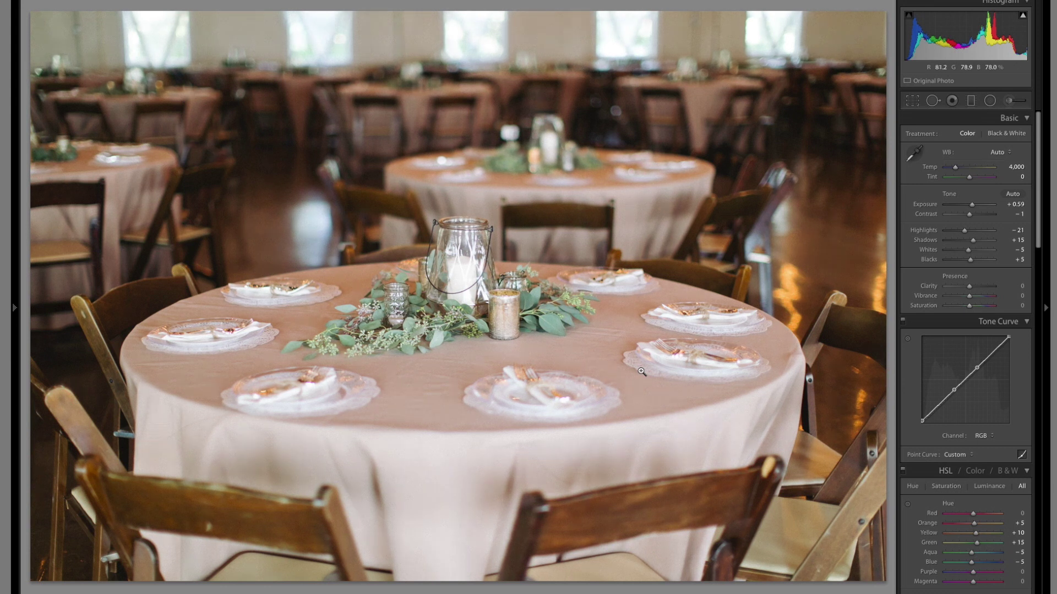
key(minus)
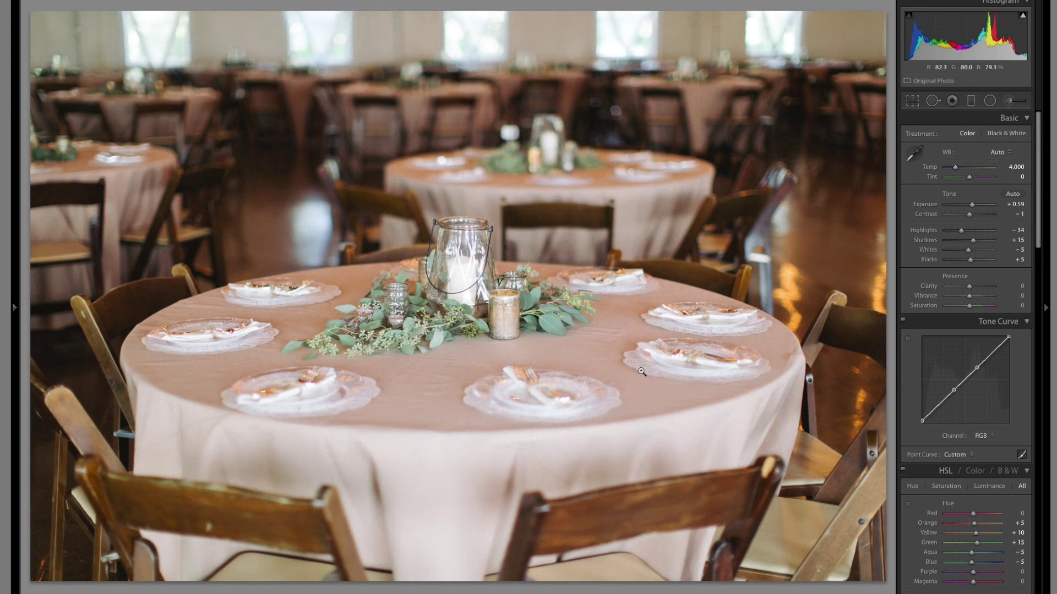
key(minus)
key(minus)
key(minus)
Set the reception table photo's Tint to −5 and raise its Exposure to +0.83.
drag(970, 178, 968, 177)
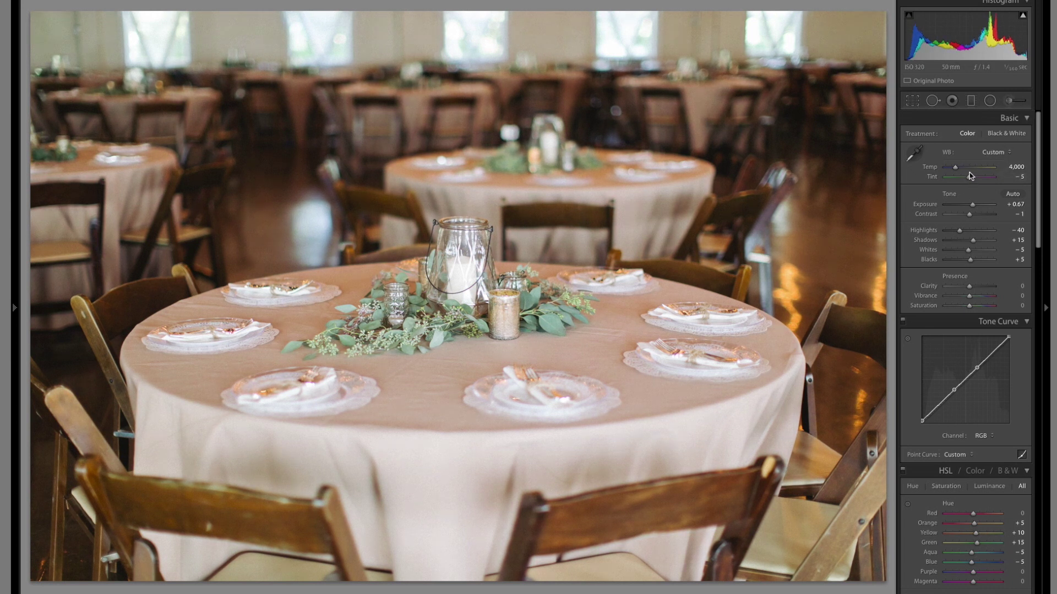
key(equal)
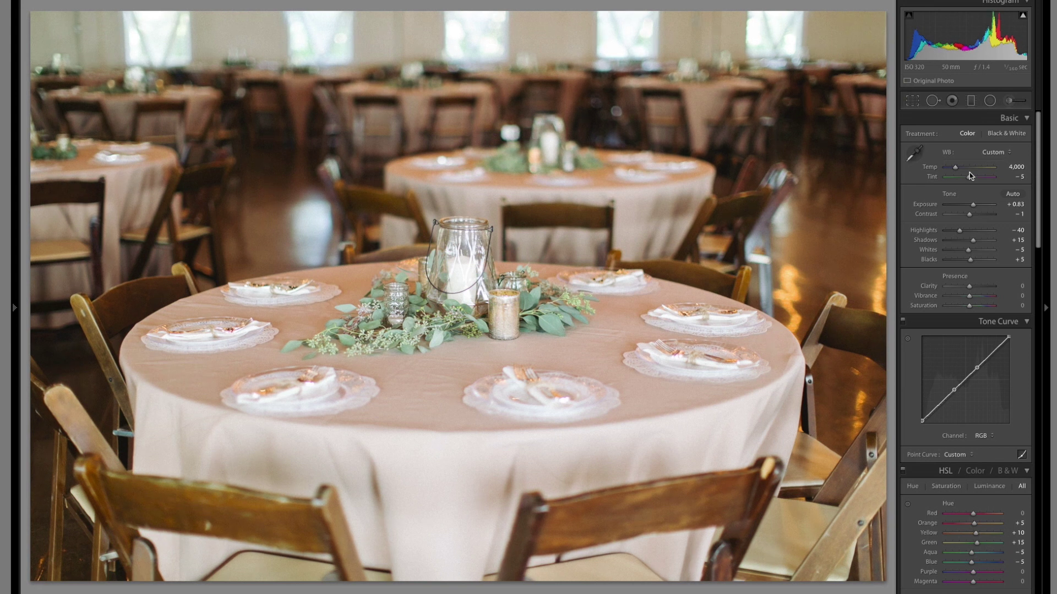
Apply the reception table photo's develop settings to the next photo, the vertical table shot with the chandelier.
key(Right)
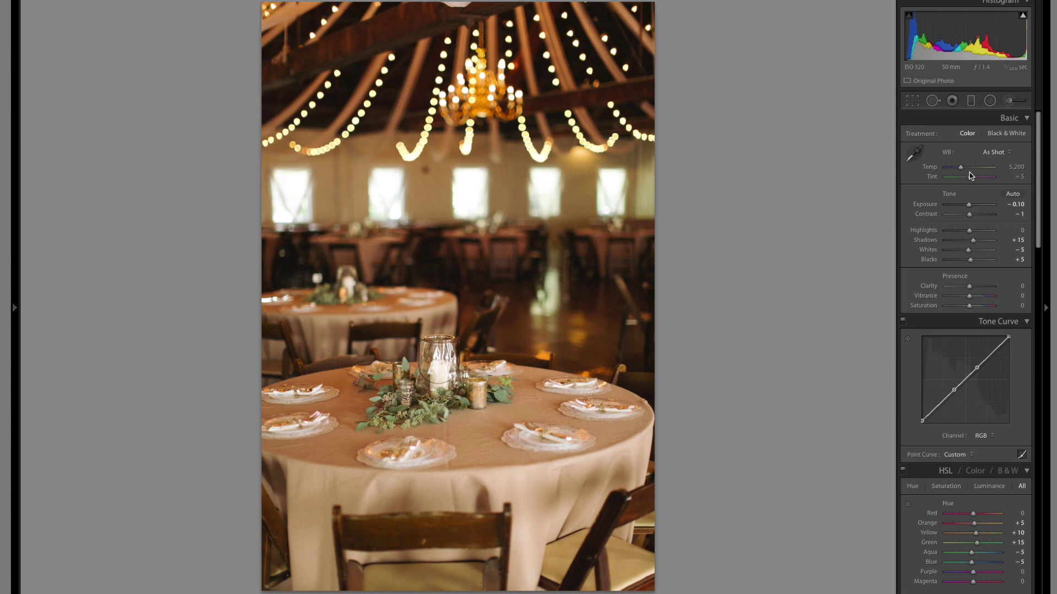
key(ctrl+shift+v)
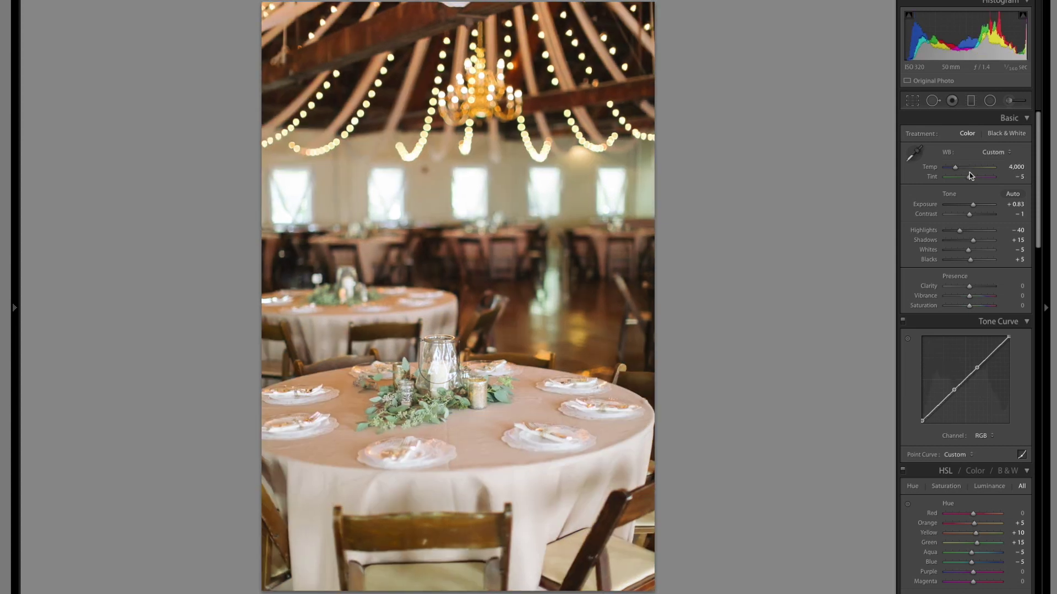
Raise the vertical reception table photo's Exposure to +1.24 and set its Tint to −10.
key(equal)
key(equal)
key(equal)
key(equal)
key(minus)
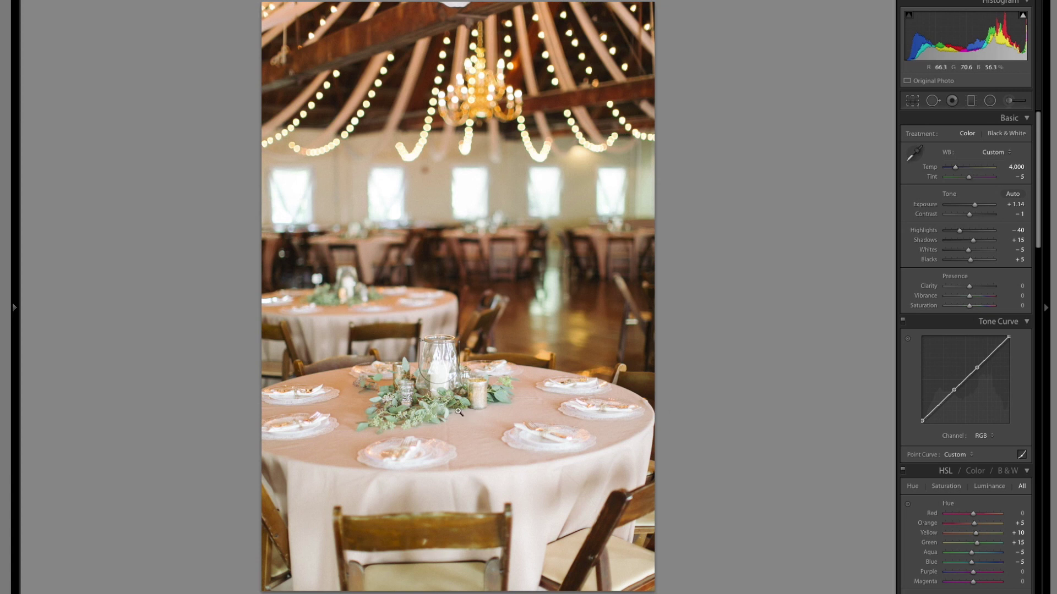
drag(969, 177, 962, 177)
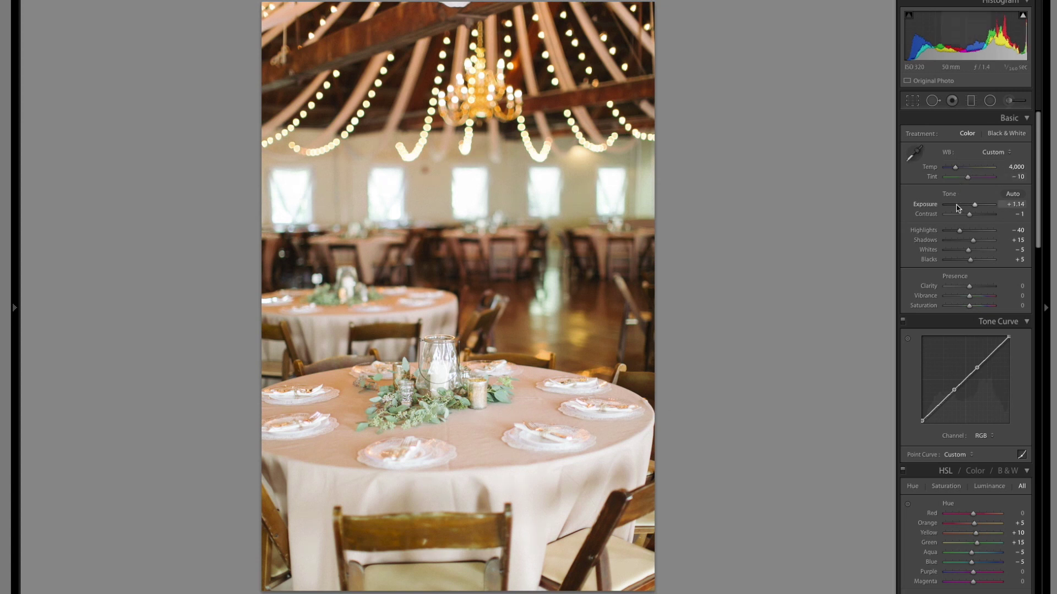
key(Up)
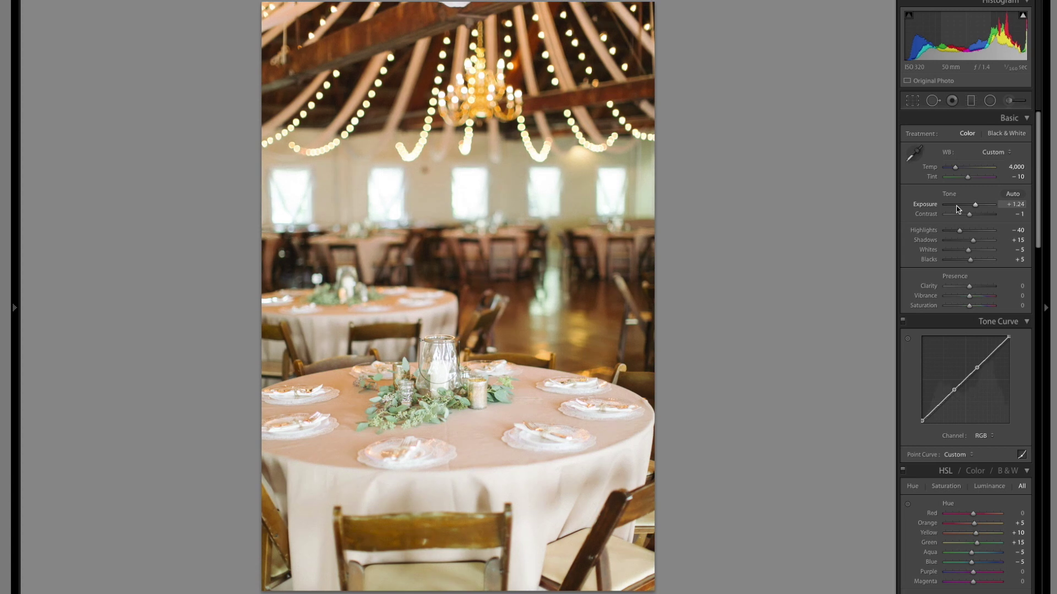
Go to the next photo, the man fixing his tie, and raise its Exposure to +2.03.
key(Right)
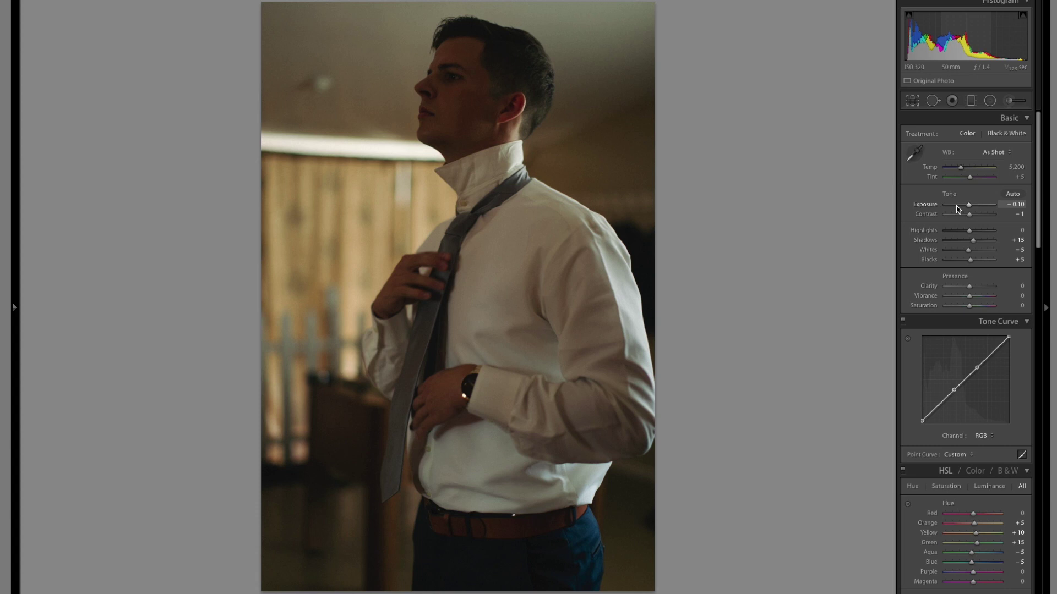
key(Up)
key(Up)
key(Up)
key(Up)
key(Up)
key(Up)
key(Up)
key(Up)
key(Up)
key(Up)
key(Up)
key(Up)
key(Up)
key(Up)
key(Up)
key(Up)
key(shift+Up)
key(shift+Up)
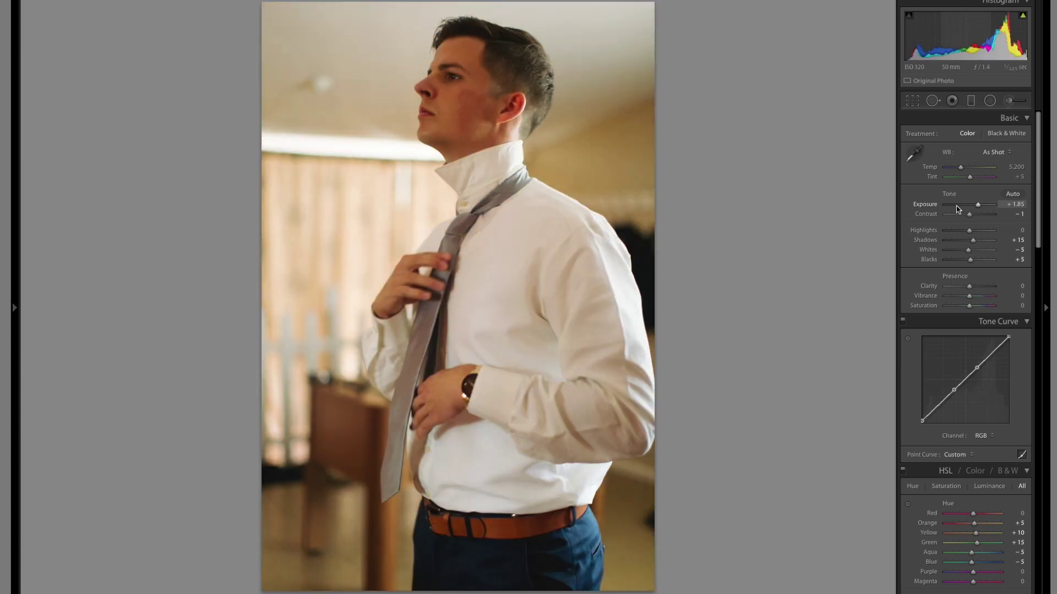
key(Up)
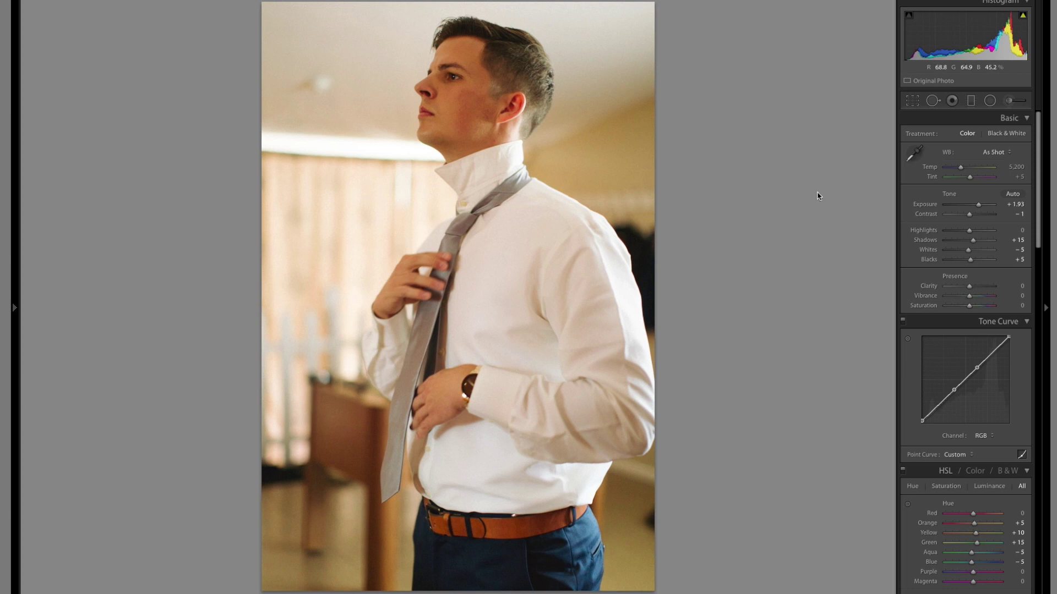
drag(978, 205, 982, 208)
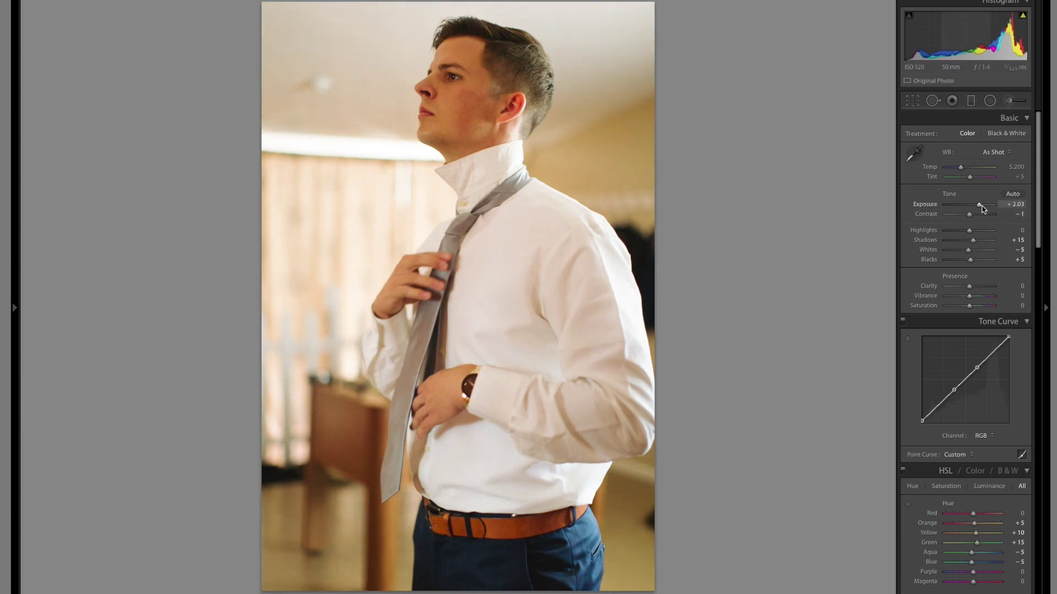
Set the Orange Saturation of the tie photo to 0 in the HSL adjustments.
scroll(973, 560, down, 5)
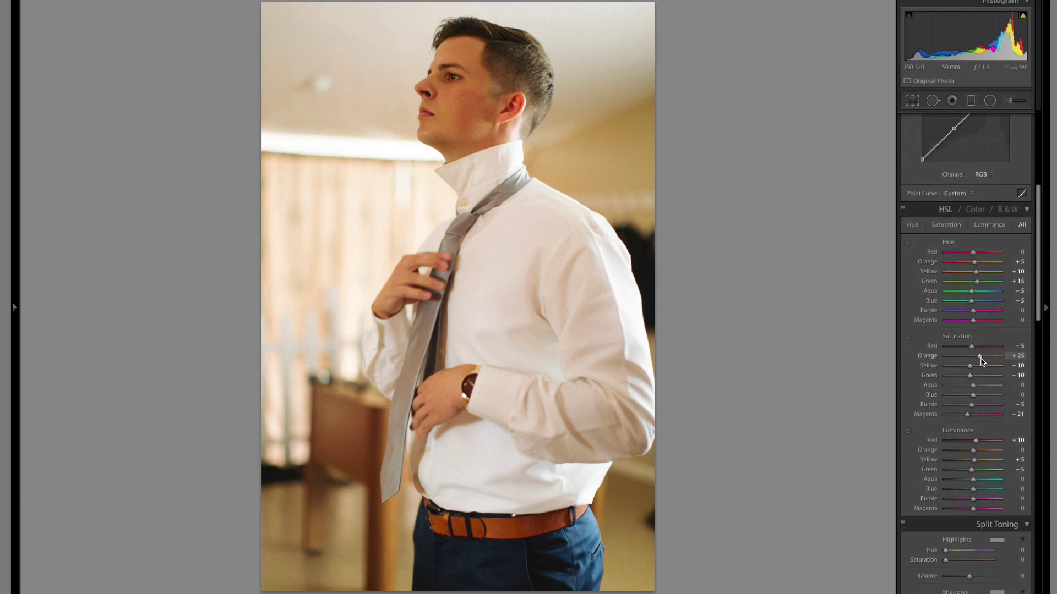
key(Down)
key(Down)
key(Down)
scroll(985, 361, down, 2)
scroll(984, 407, down, 1)
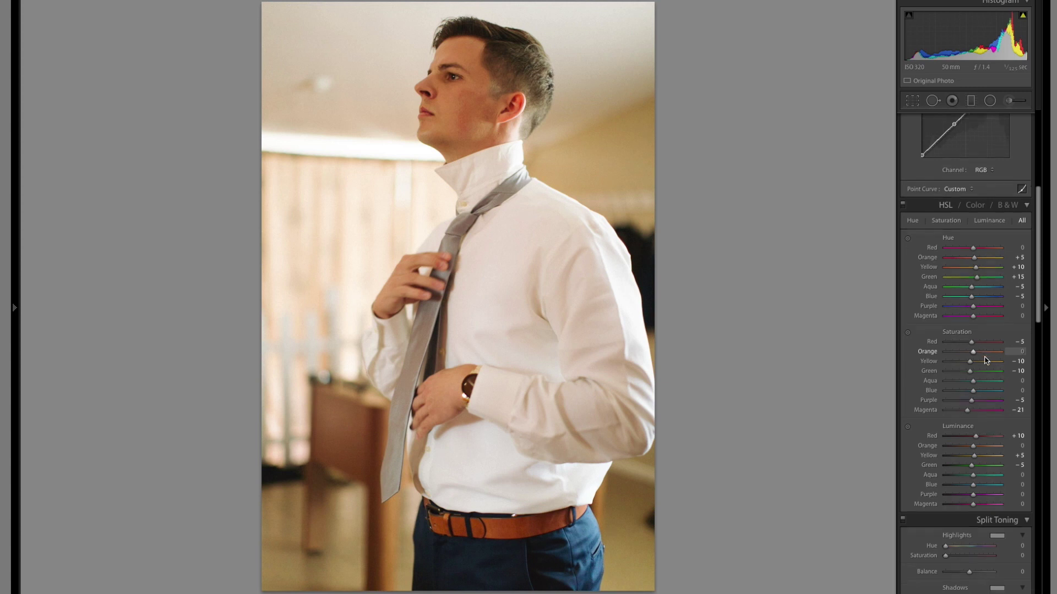
Raise the tie photo's Orange Luminance to +15.
scroll(983, 449, up, 3)
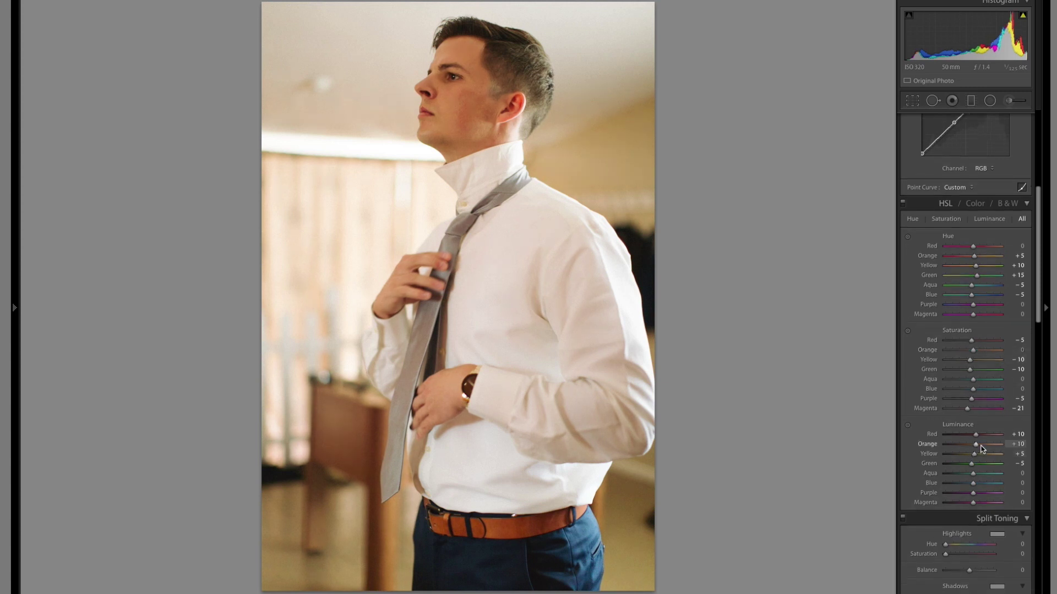
scroll(982, 449, up, 4)
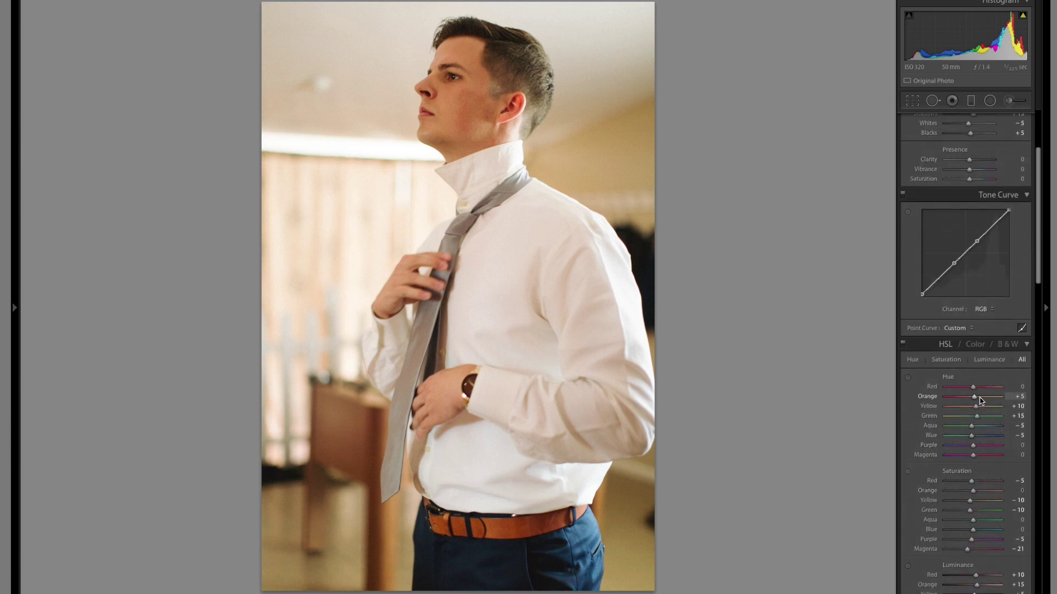
scroll(981, 400, up, 3)
scroll(981, 400, down, 1)
scroll(983, 410, down, 2)
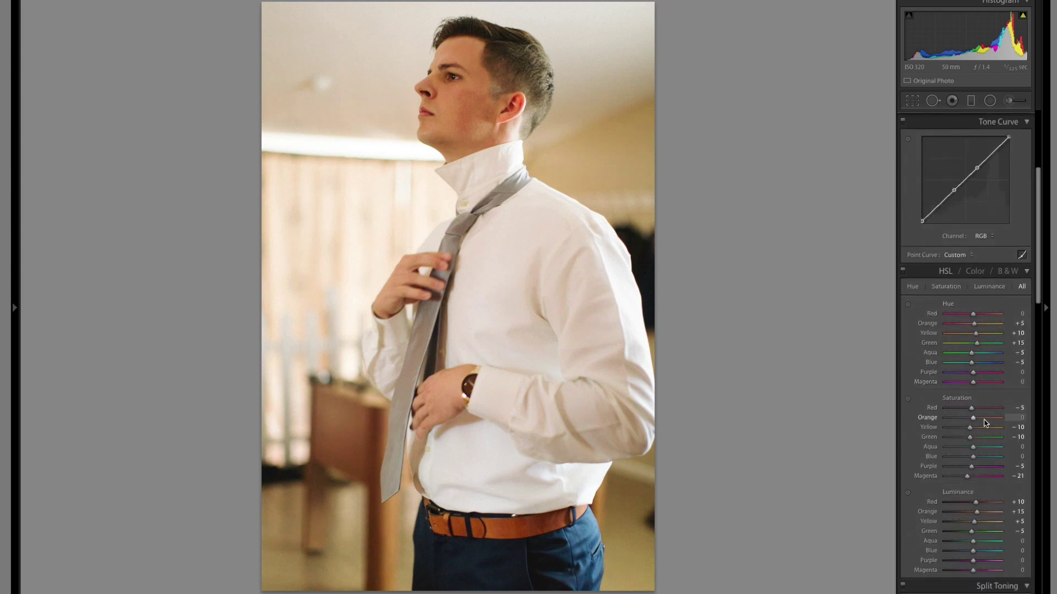
scroll(985, 423, down, 1)
Raise the tie photo's Exposure to +2.13.
scroll(981, 330, up, 5)
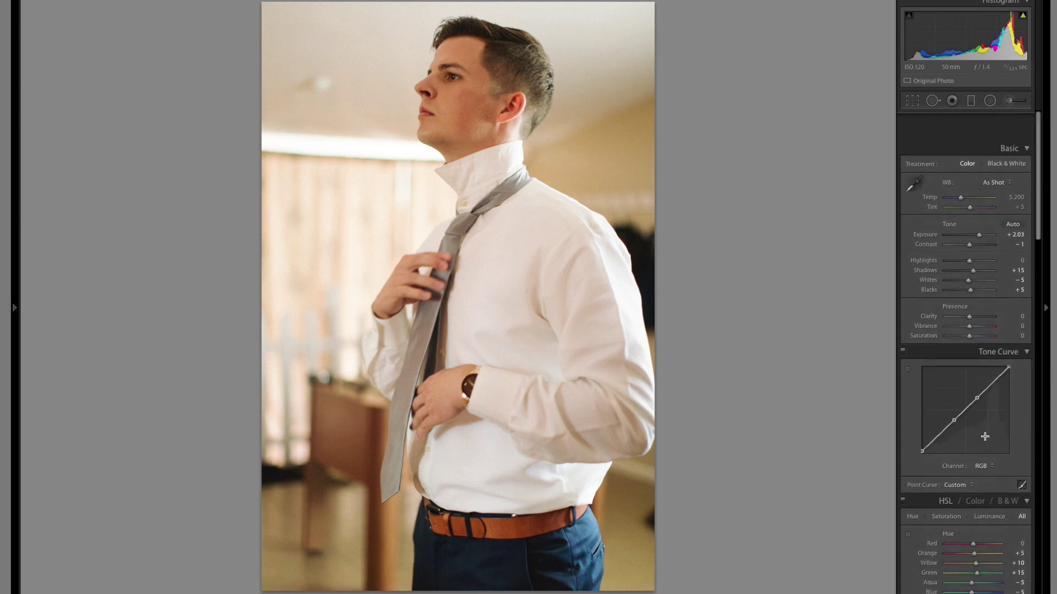
scroll(968, 208, up, 2)
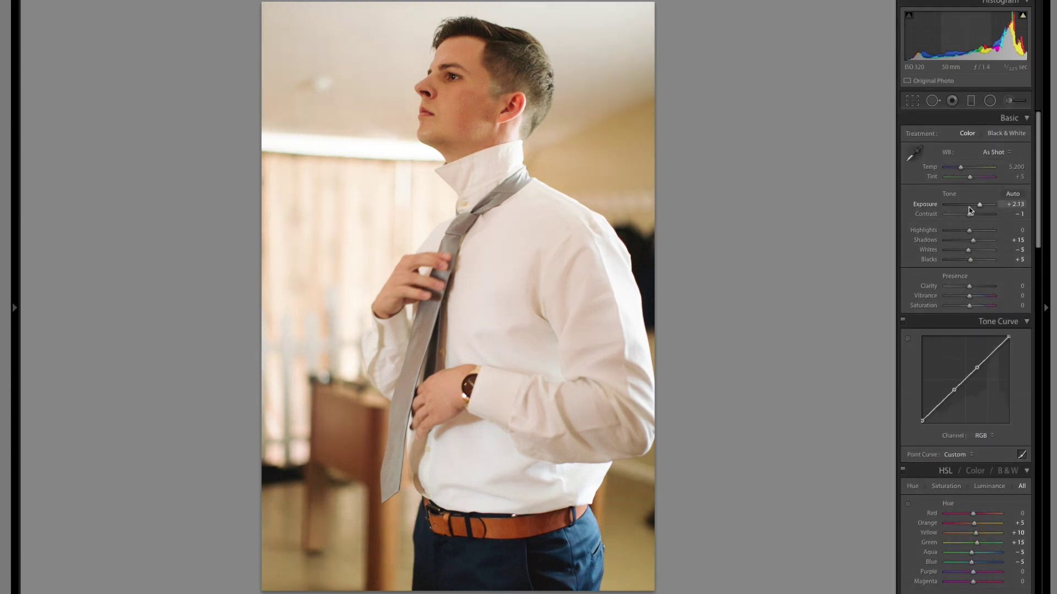
scroll(968, 206, down, 1)
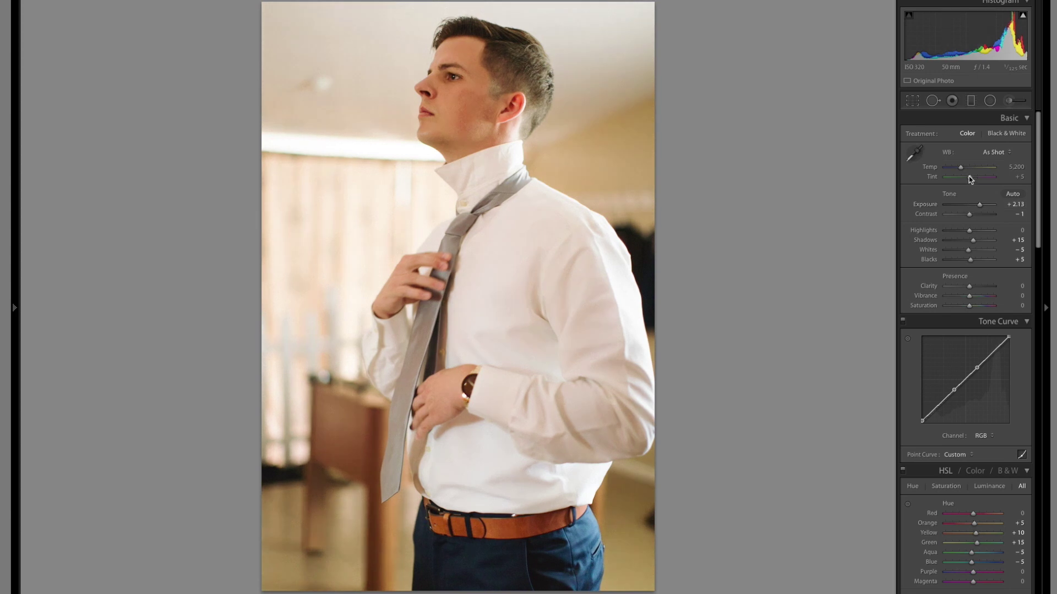
Fine-tune the tie photo's skin tones by setting the Orange Saturation to +5.
scroll(960, 168, down, 2)
scroll(994, 275, down, 8)
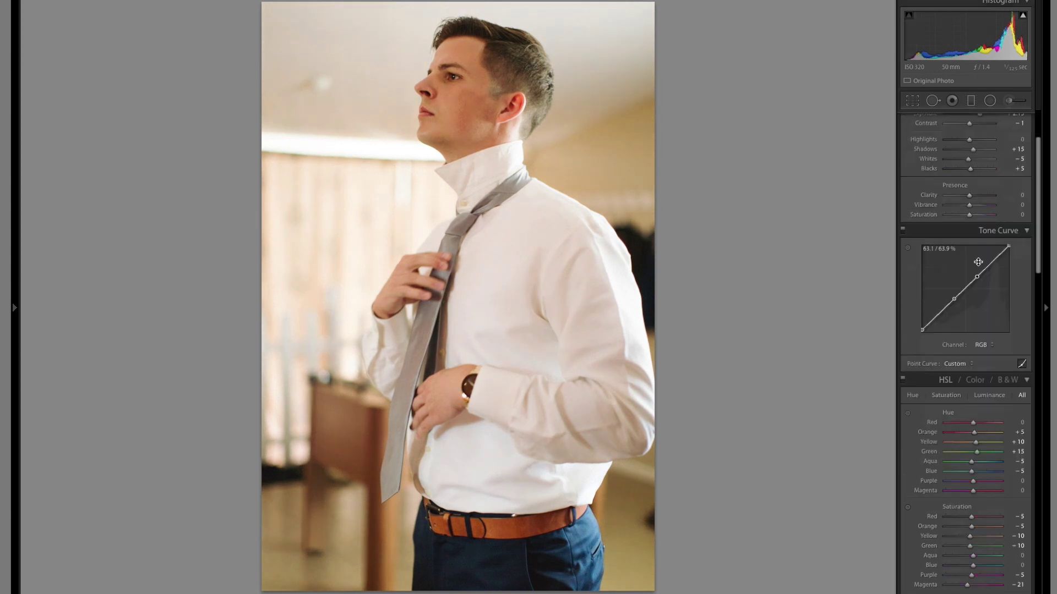
scroll(994, 275, down, 1)
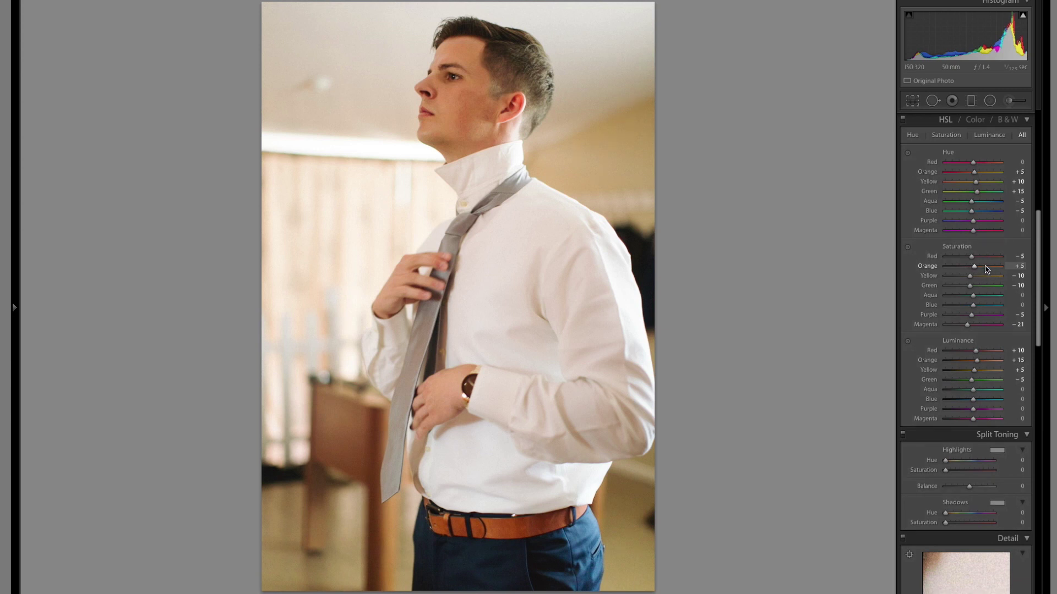
Set the tie photo's Temp to 5,000 and compare the edit with the before view.
scroll(986, 269, up, 8)
key(backslash)
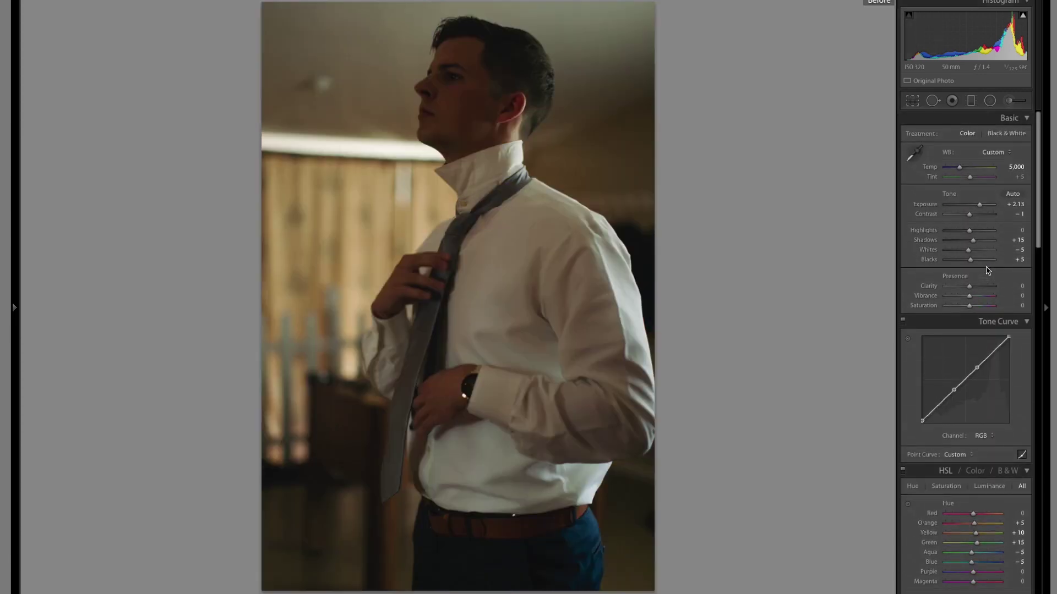
key(backslash)
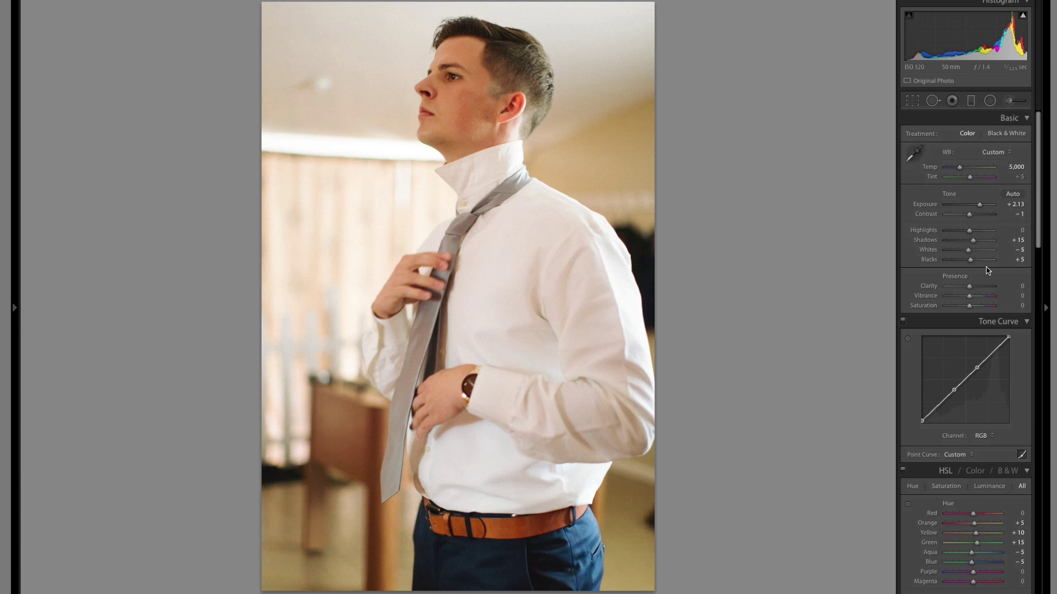
Go to the next photo, the wristwatch close-up, and paste the develop settings onto it.
key(Right)
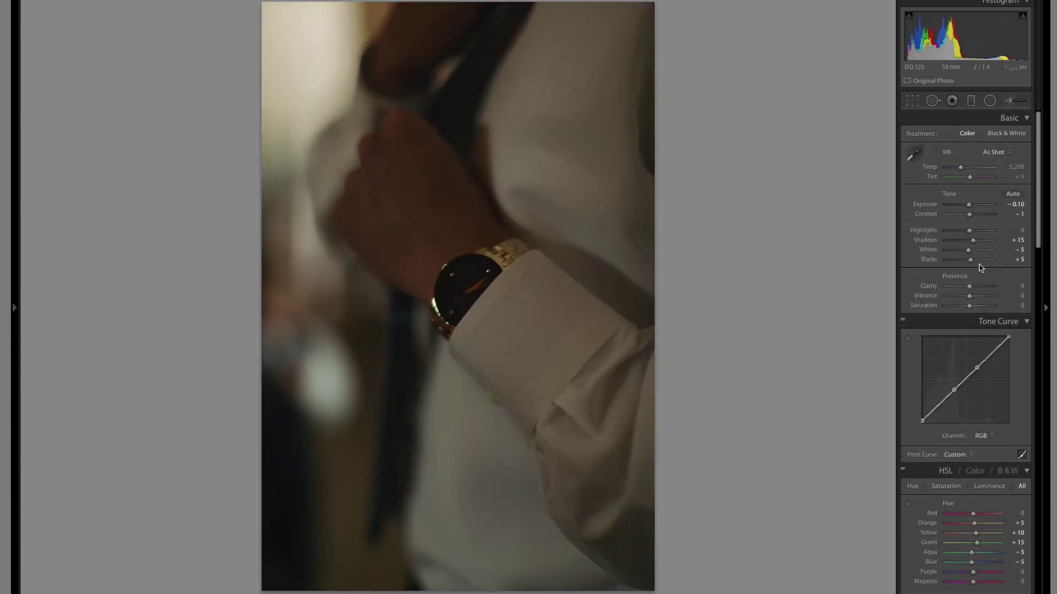
key(ctrl+shift+v)
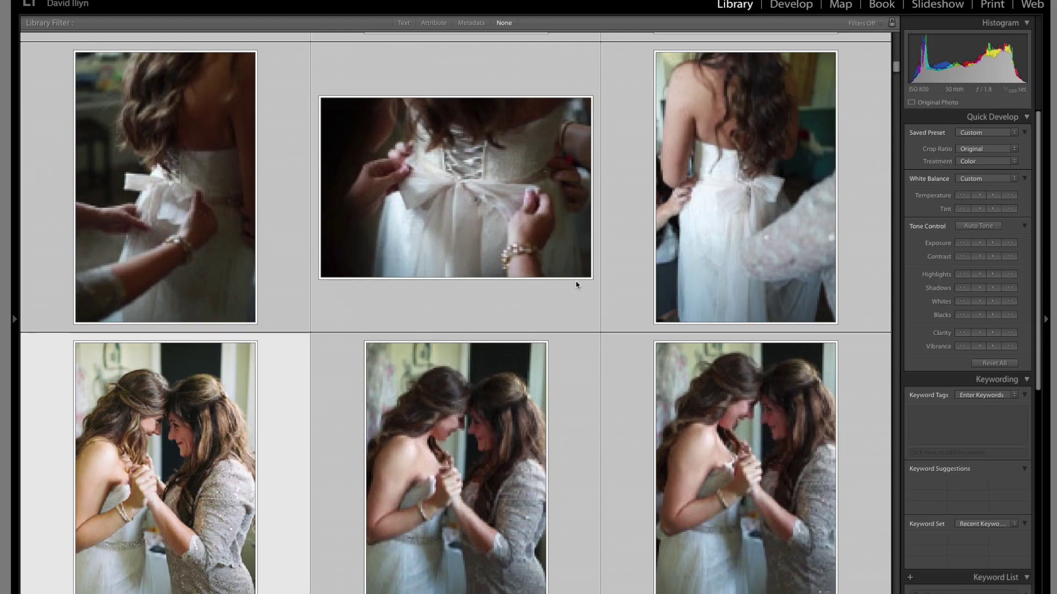
Look through the wedding photos in the Library grid, from the bridal preparations to the outdoor couple portraits.
scroll(575, 281, down, 15)
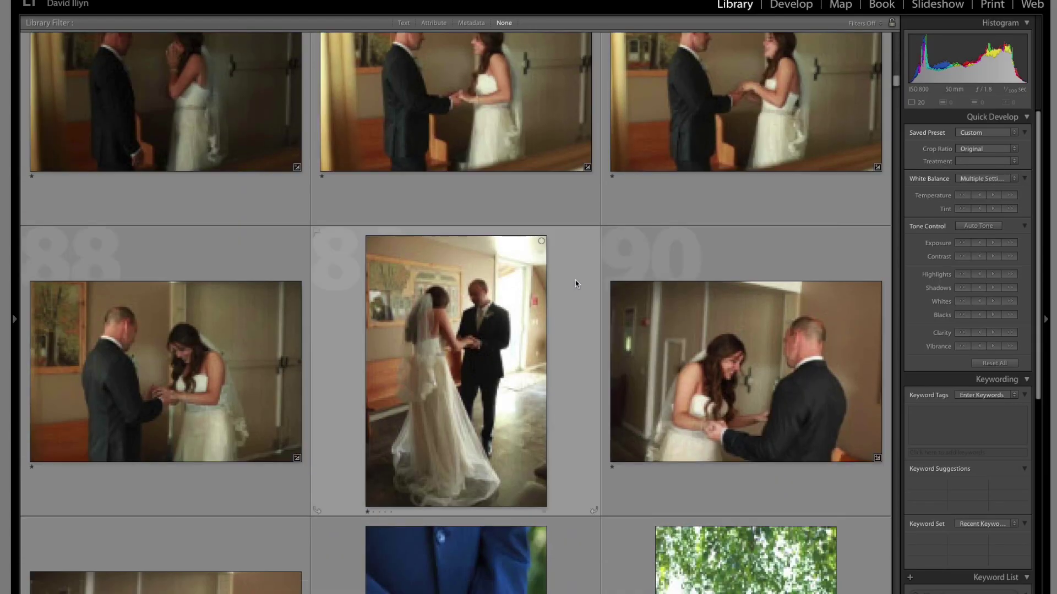
scroll(576, 282, down, 10)
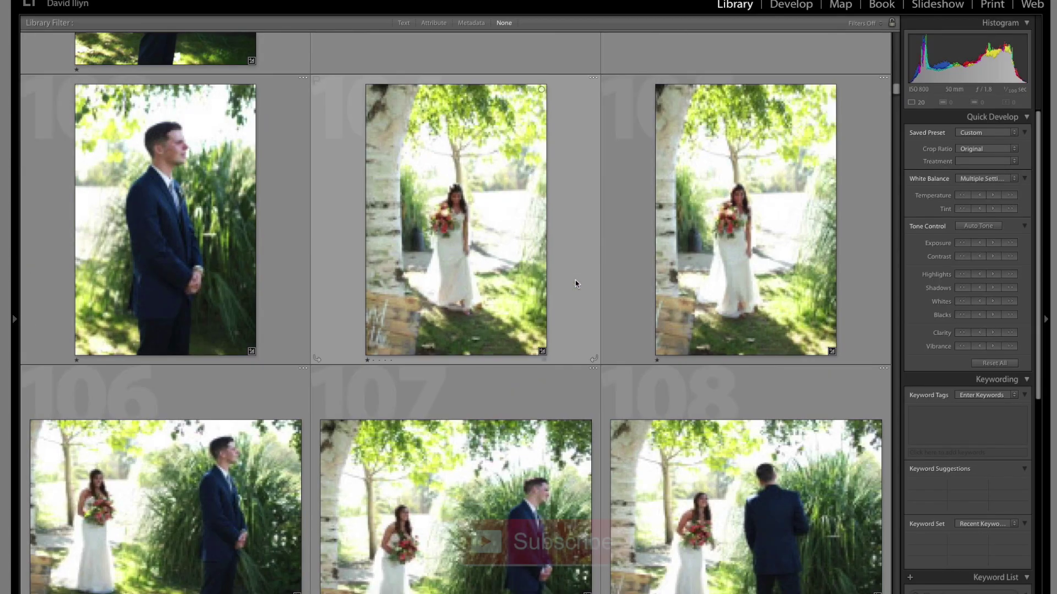
scroll(576, 283, down, 5)
scroll(576, 283, down, 3)
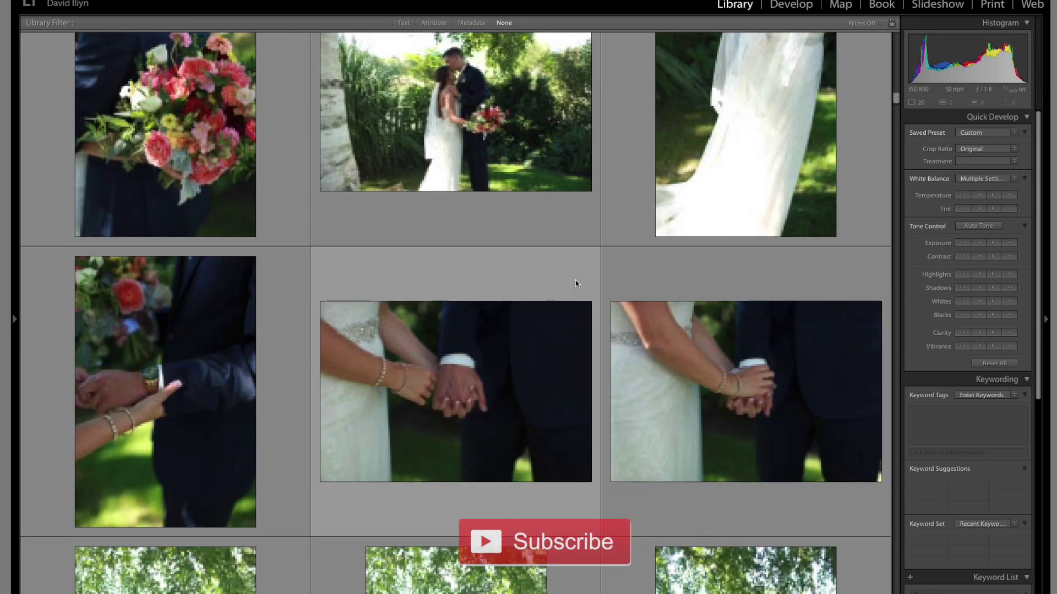
scroll(576, 283, down, 3)
scroll(576, 283, down, 5)
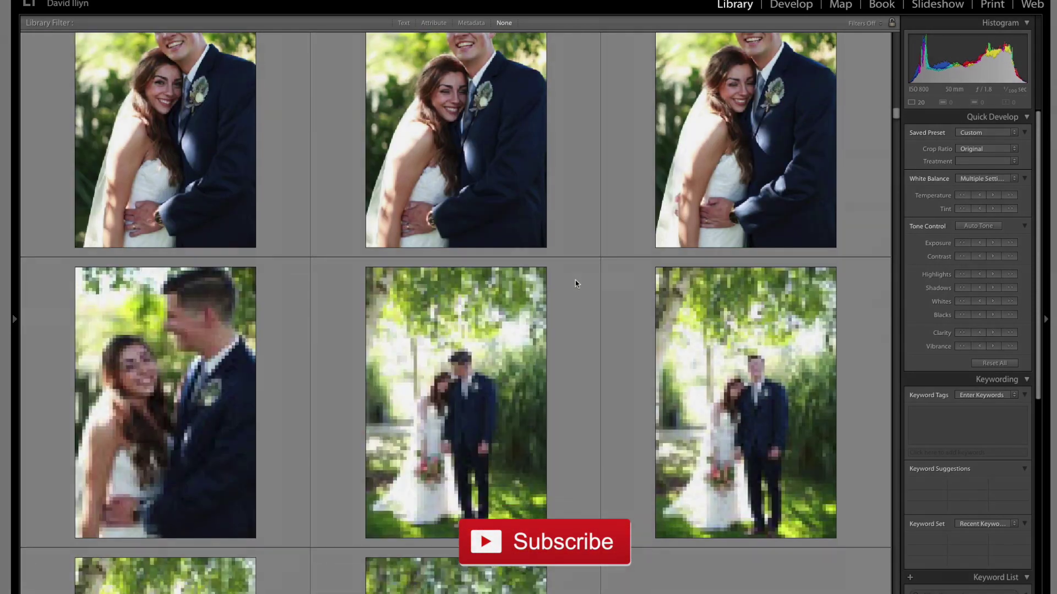
scroll(576, 283, down, 5)
scroll(576, 283, down, 3)
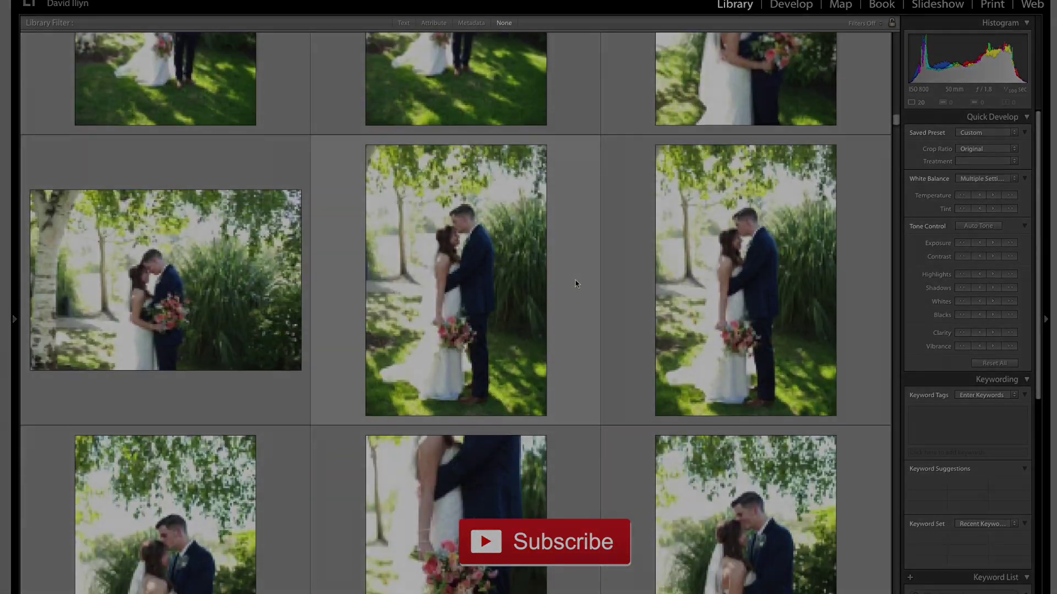
scroll(575, 279, down, 1)
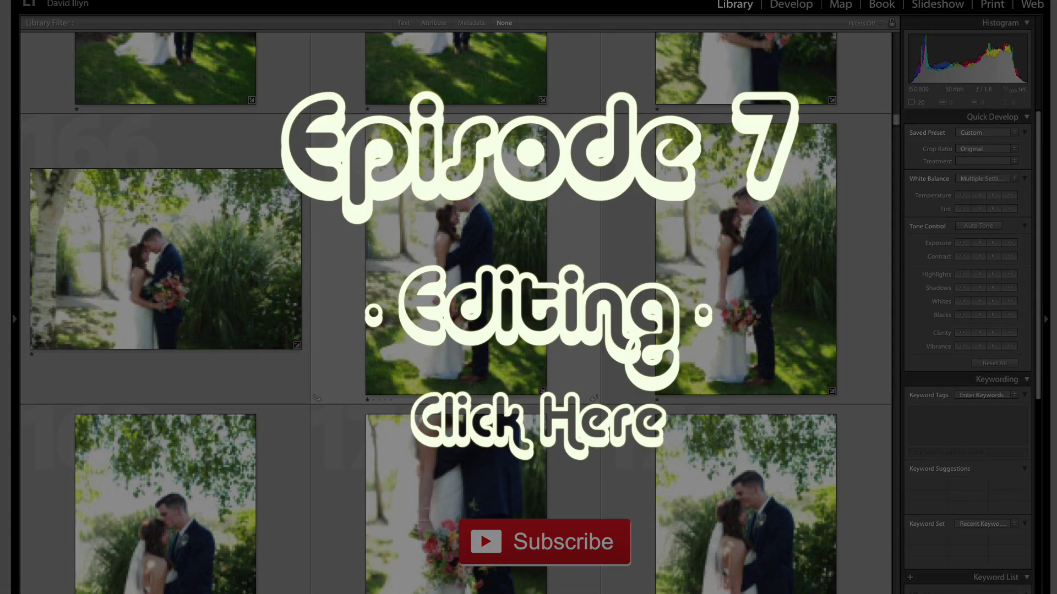